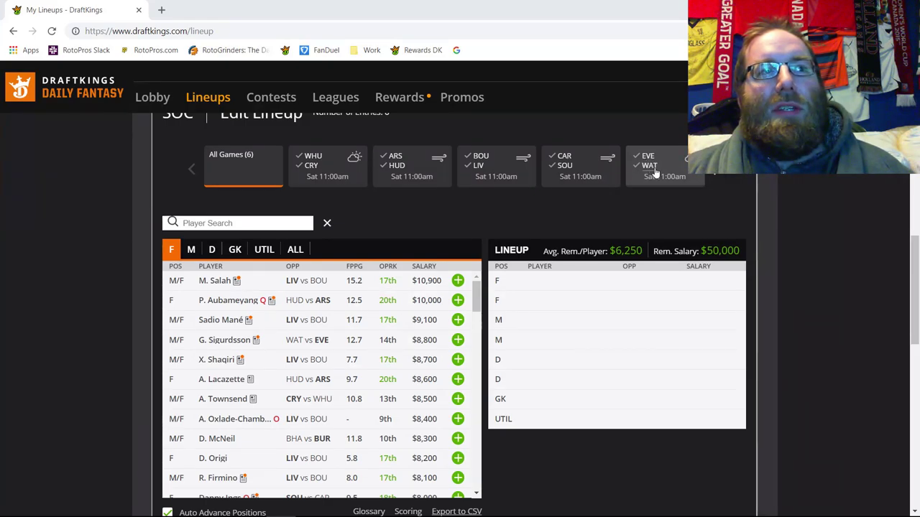
# Look through the slate's games, filter the player list to the WHU–CRY match and list its goalkeepers.
pyautogui.click(714, 176)
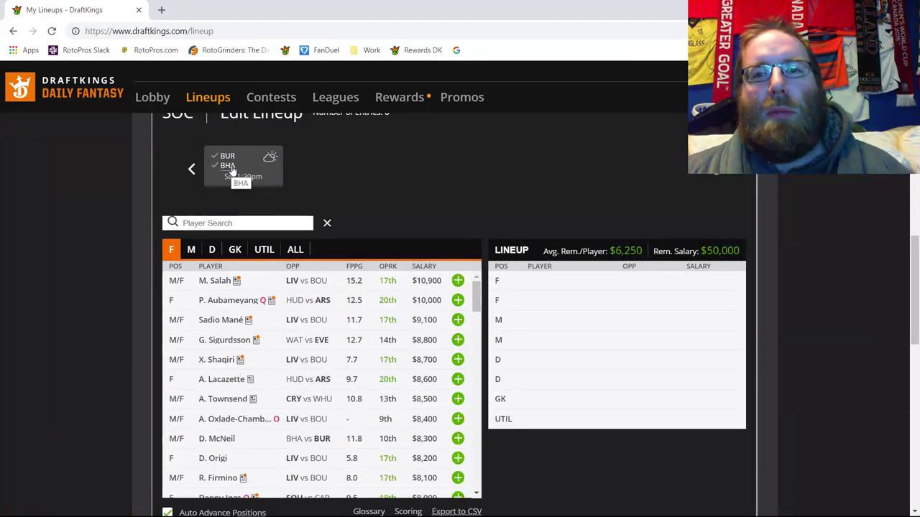
pyautogui.click(193, 167)
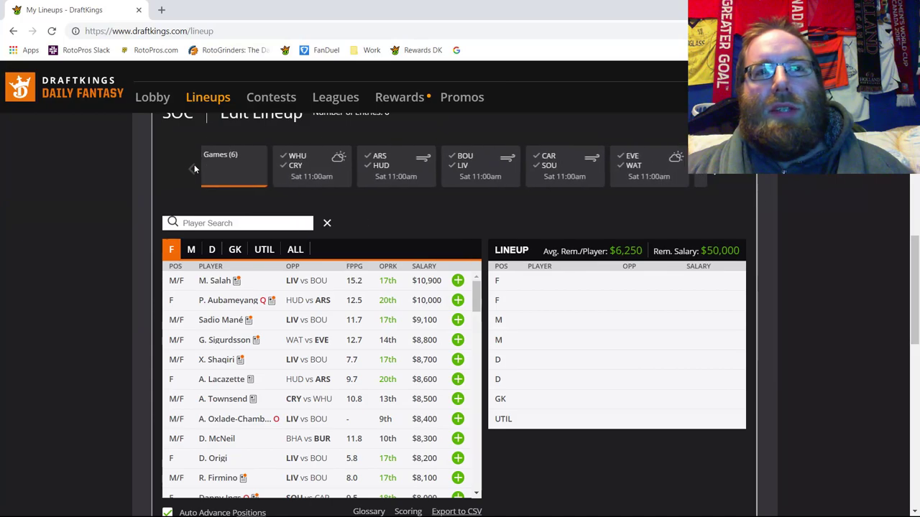
pyautogui.click(311, 166)
pyautogui.click(311, 167)
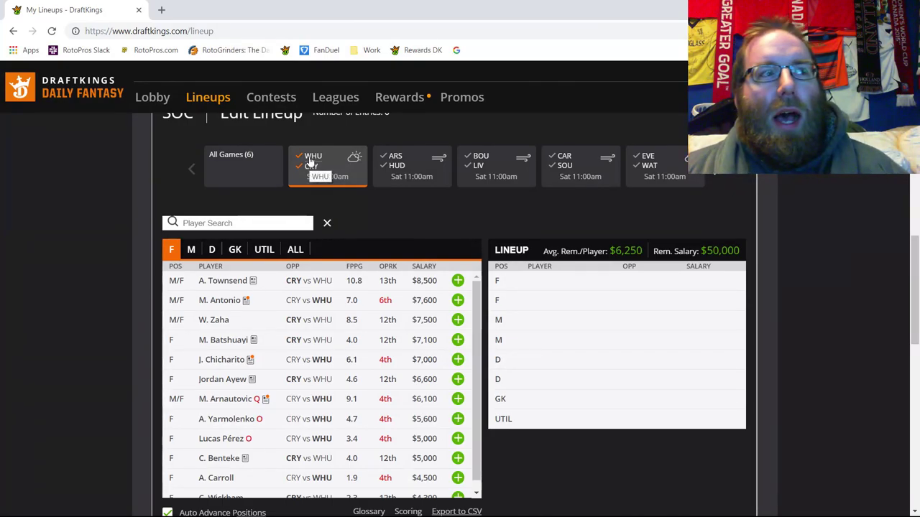
pyautogui.click(233, 251)
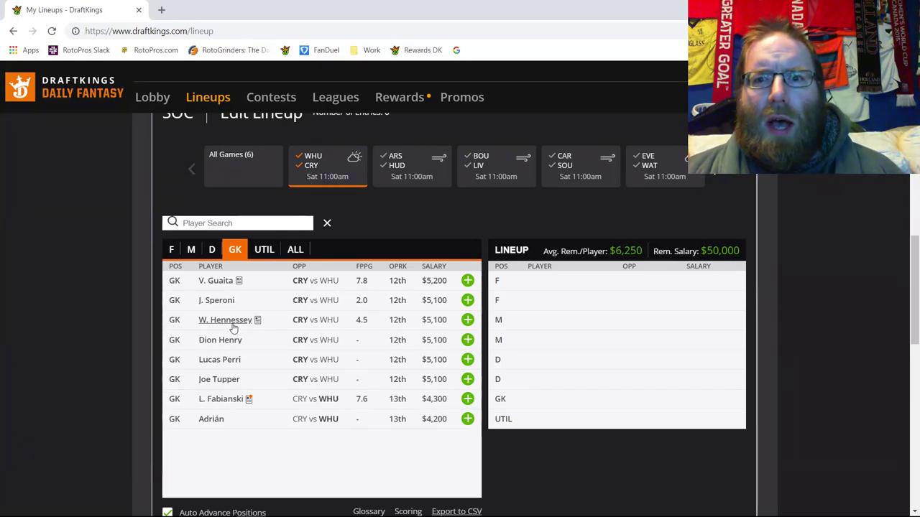
# Narrow the filter to WHU only, list its defenders and review Aaron Cresswell's 10-game log.
pyautogui.click(304, 168)
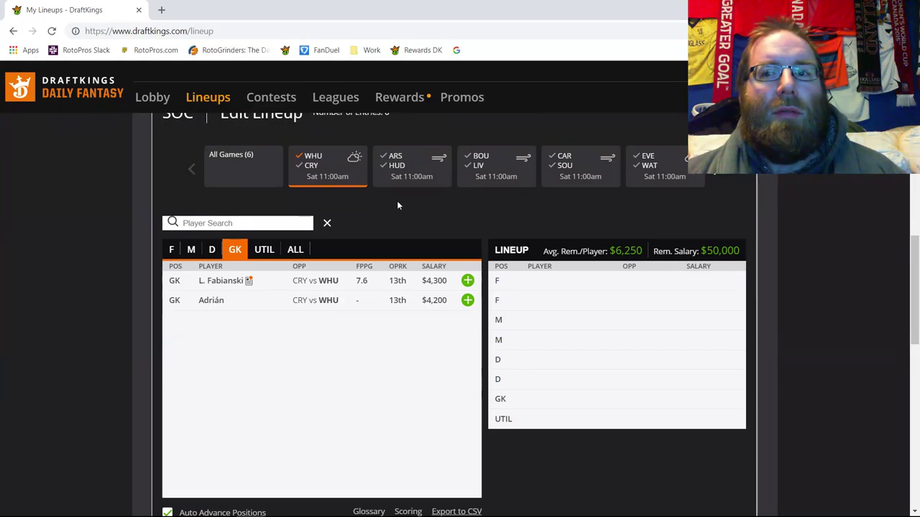
pyautogui.click(212, 249)
pyautogui.click(224, 282)
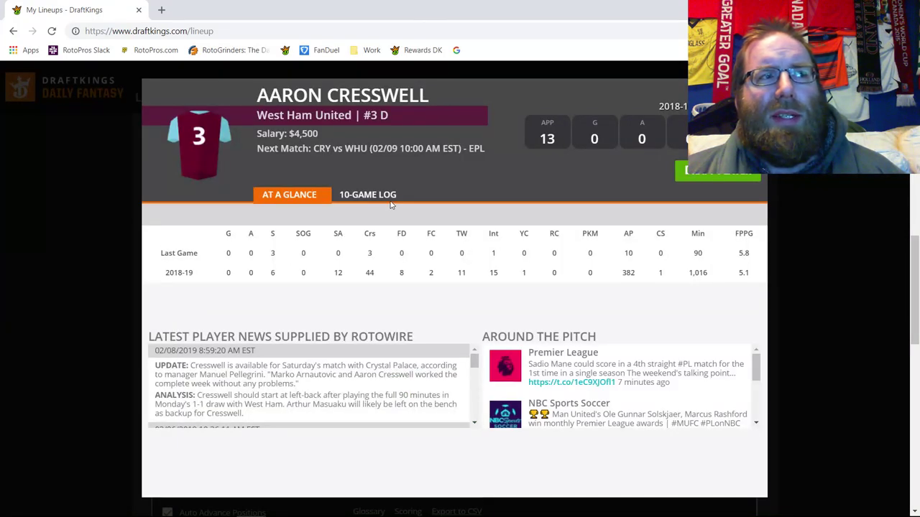
pyautogui.click(390, 200)
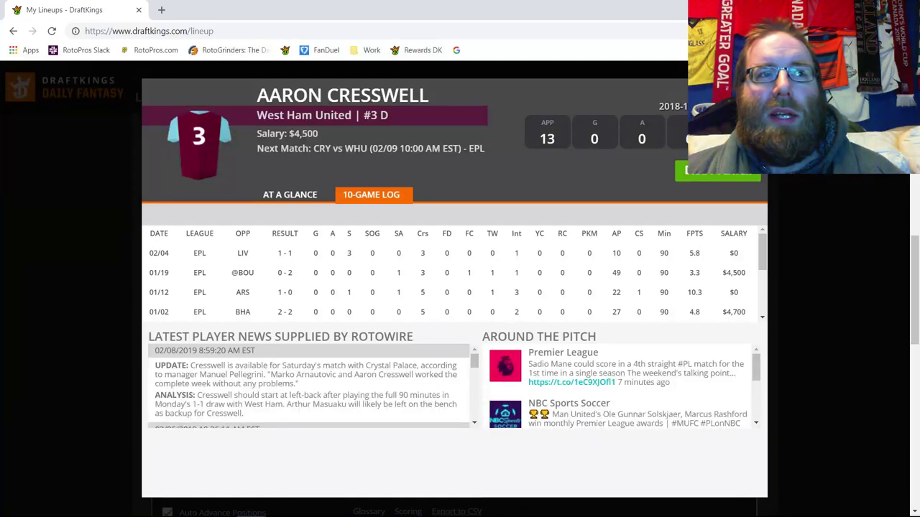
pyautogui.press('Escape')
# List the WHU midfielders and review Felipe Anderson's 10-game log.
pyautogui.click(190, 250)
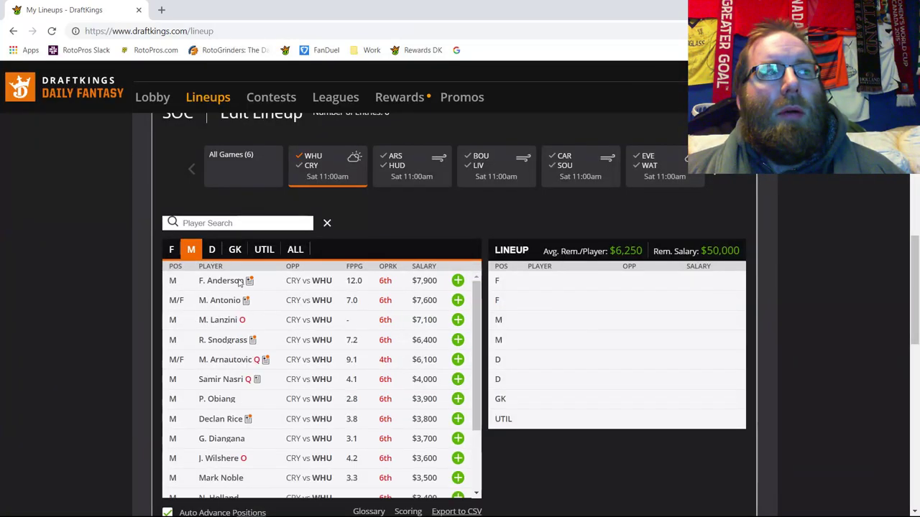
pyautogui.click(231, 283)
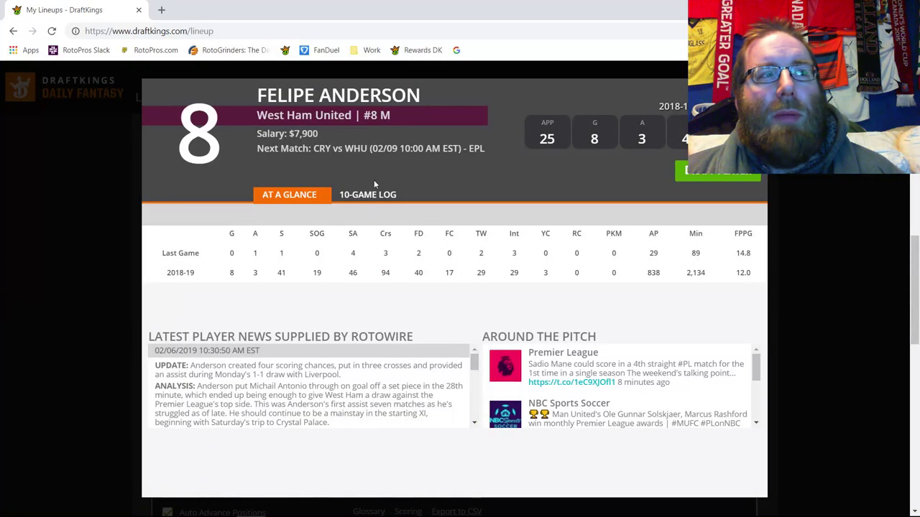
pyautogui.click(374, 199)
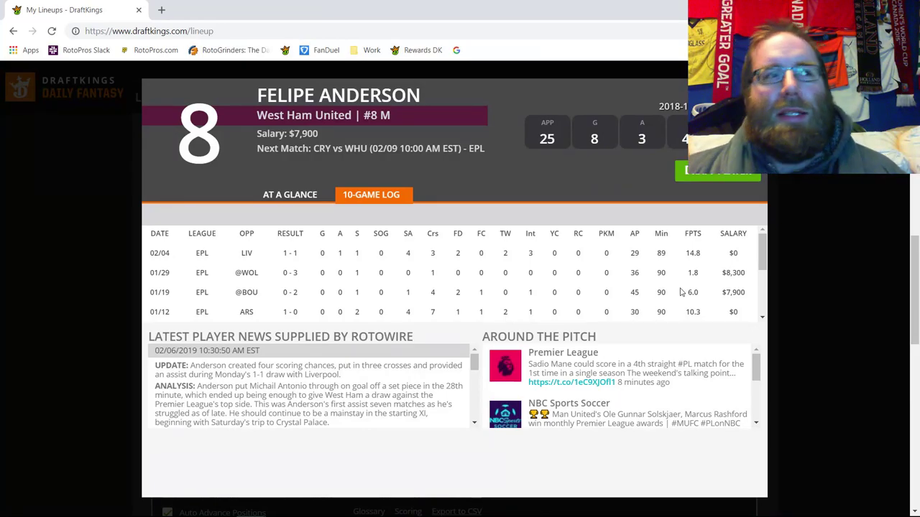
pyautogui.press('Escape')
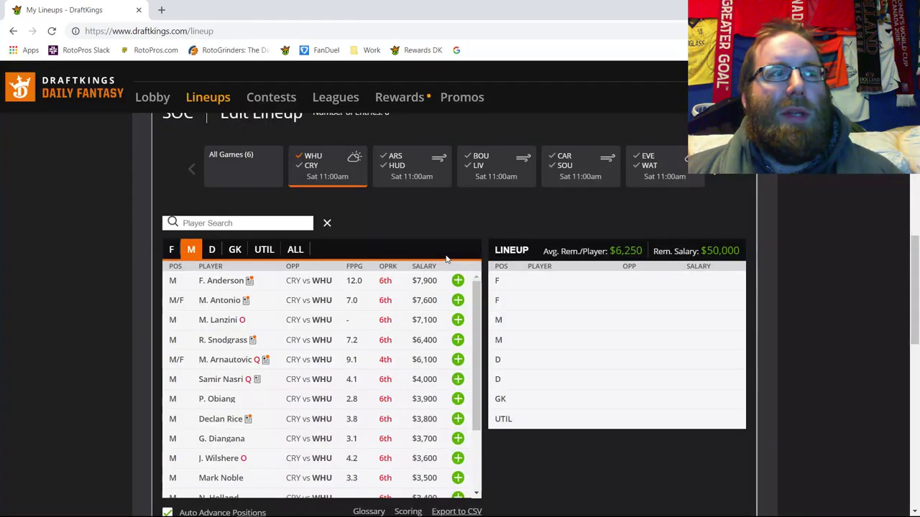
# List the WHU forwards and dismiss the location notice.
pyautogui.click(176, 256)
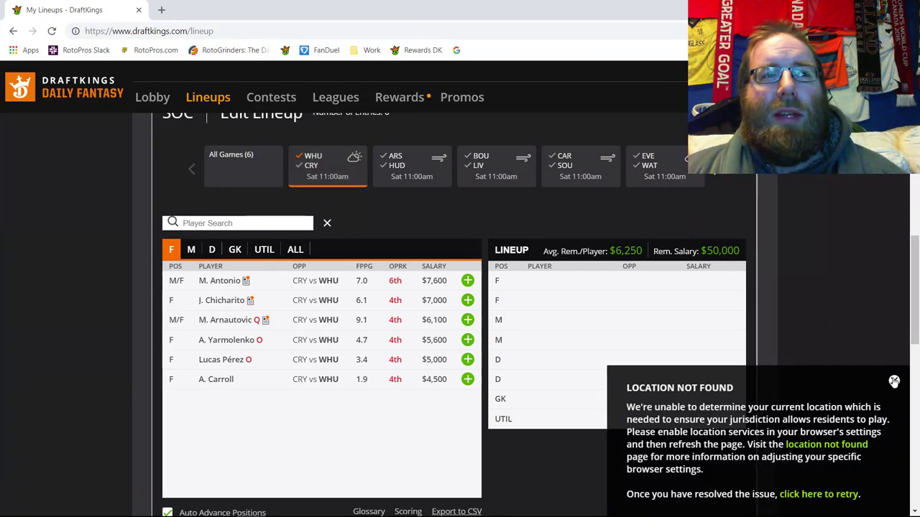
pyautogui.tripleClick(823, 389)
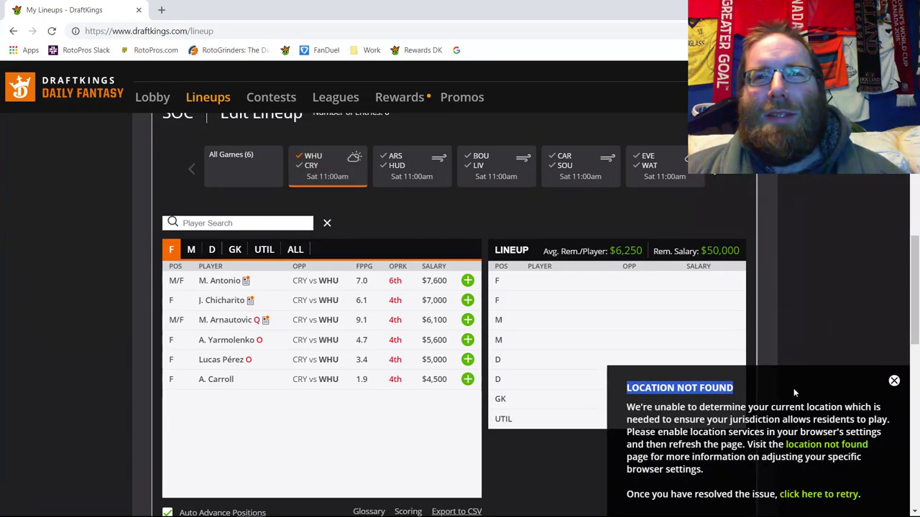
pyautogui.click(894, 381)
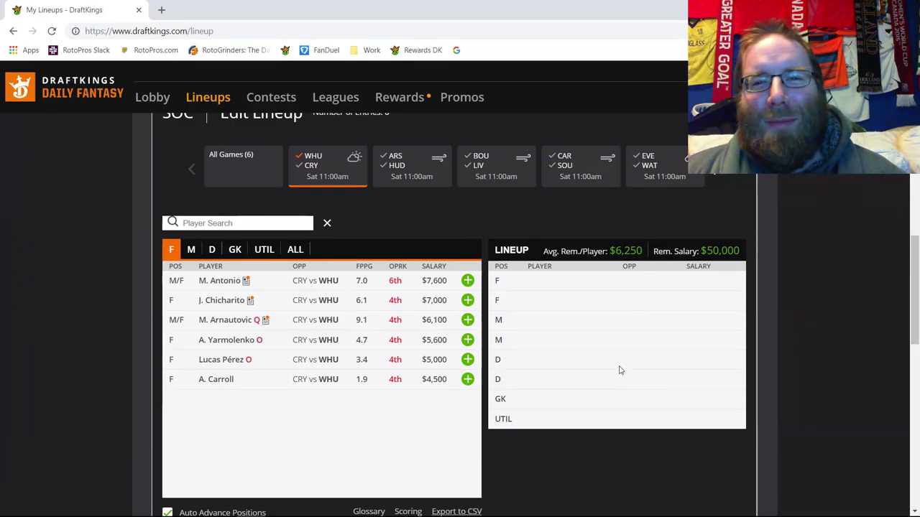
# Switch the team filter from WHU to CRY, list its goalkeepers and review Vicente Guaita's 10-game log.
pyautogui.click(310, 173)
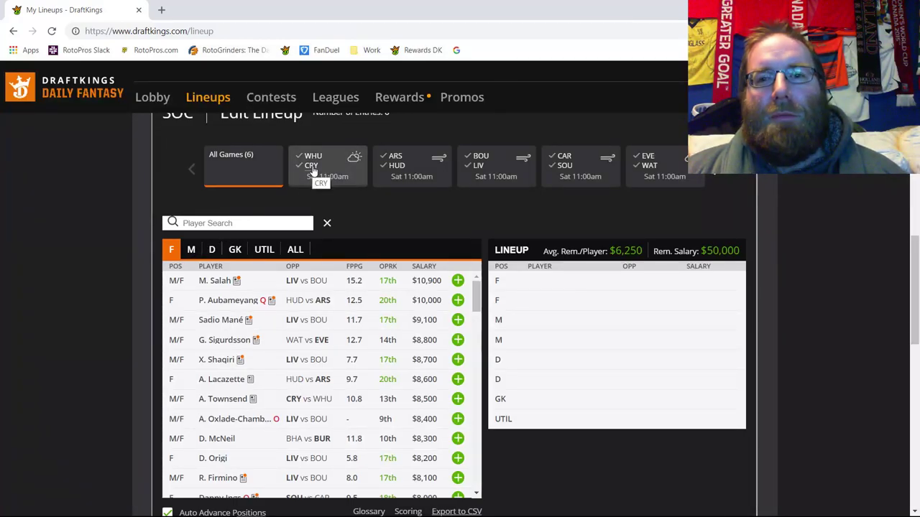
pyautogui.click(312, 167)
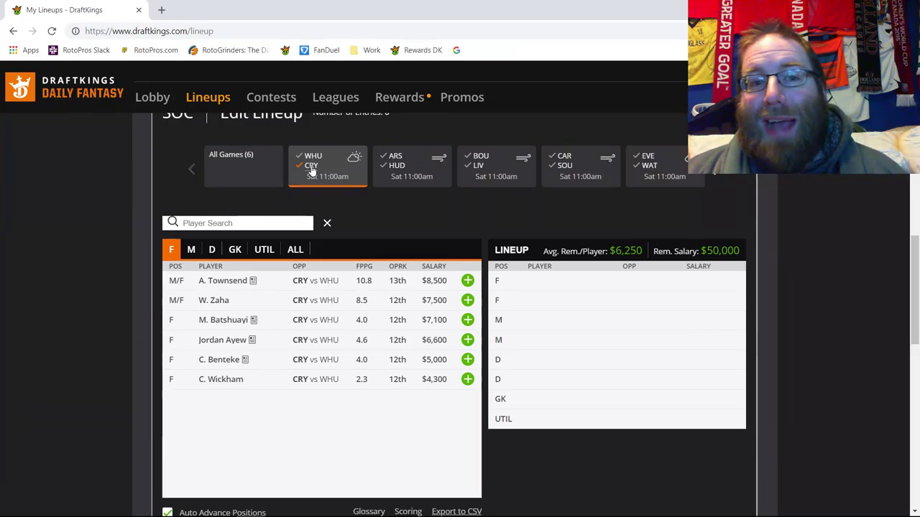
pyautogui.click(230, 255)
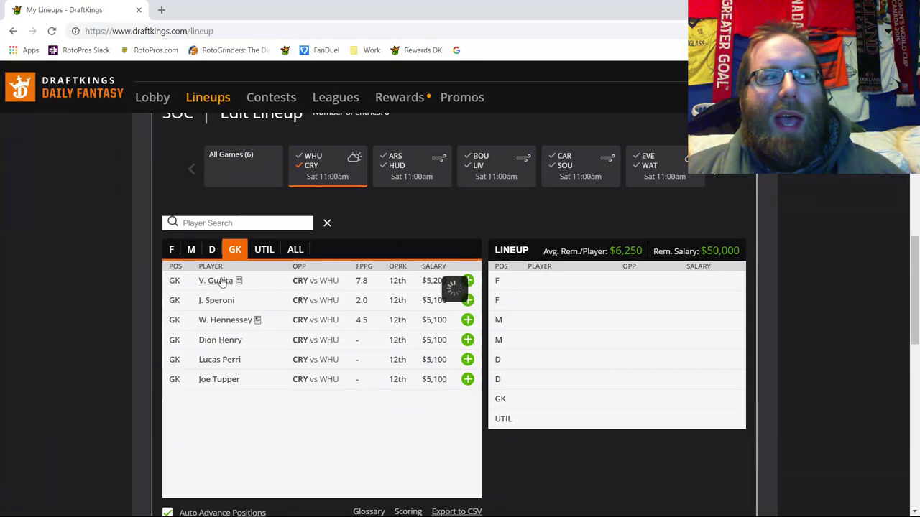
pyautogui.click(222, 281)
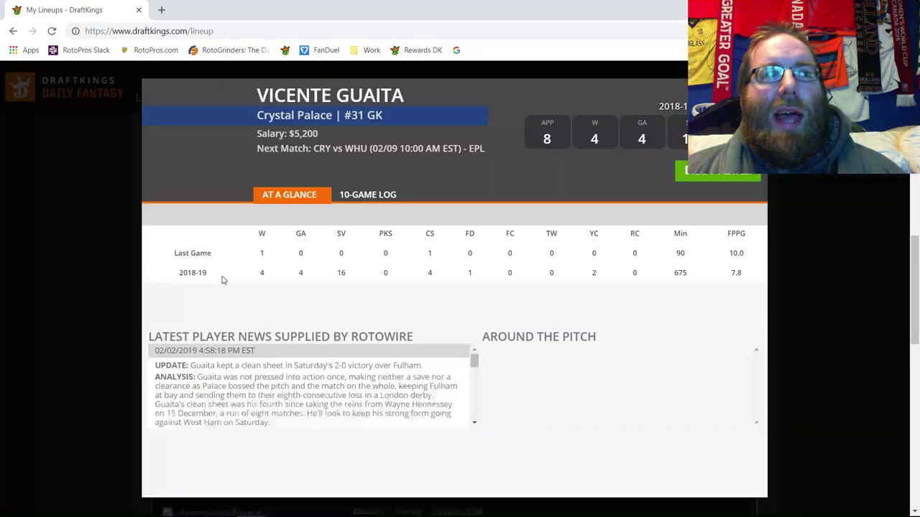
pyautogui.click(367, 196)
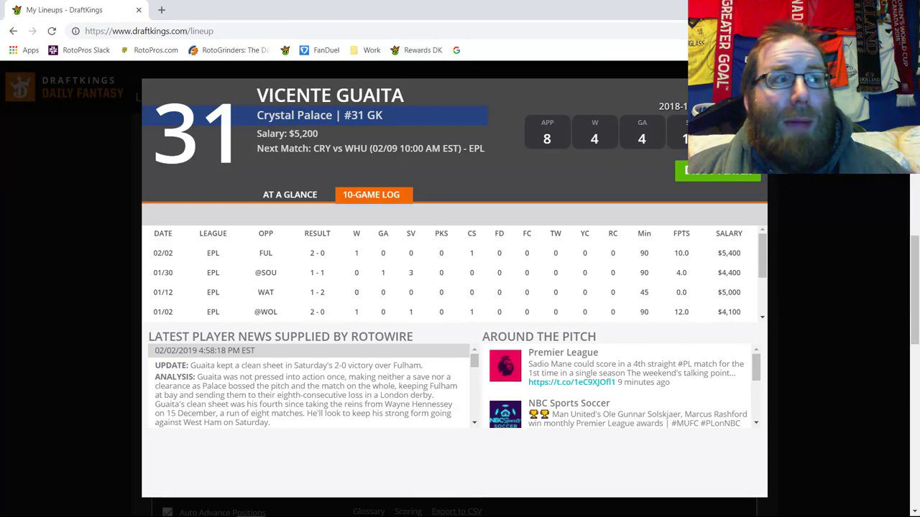
pyautogui.press('Escape')
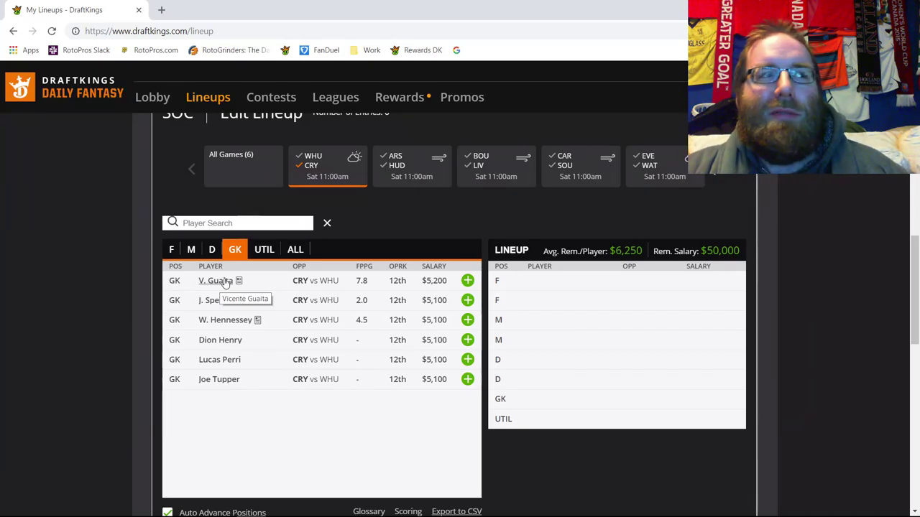
# Check the CRY defenders and midfielders, trying A. Townsend in a midfield slot and removing him again.
pyautogui.click(211, 250)
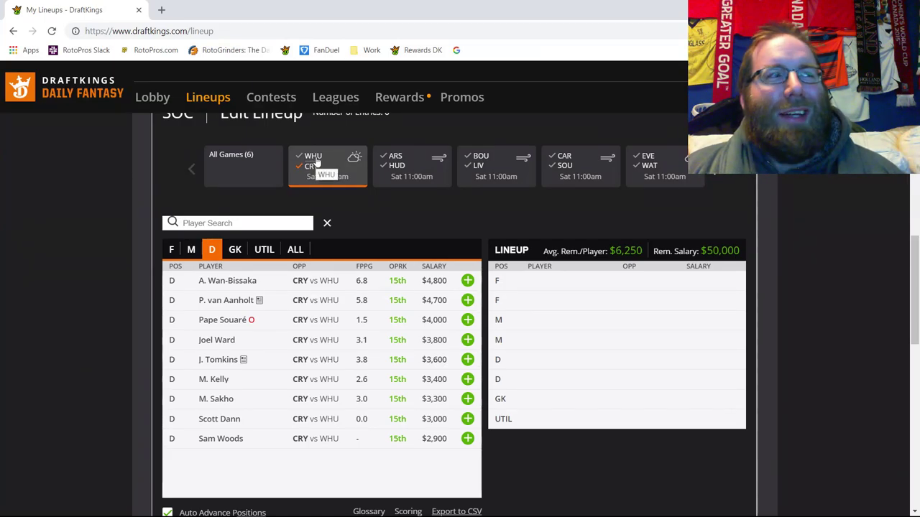
pyautogui.click(190, 249)
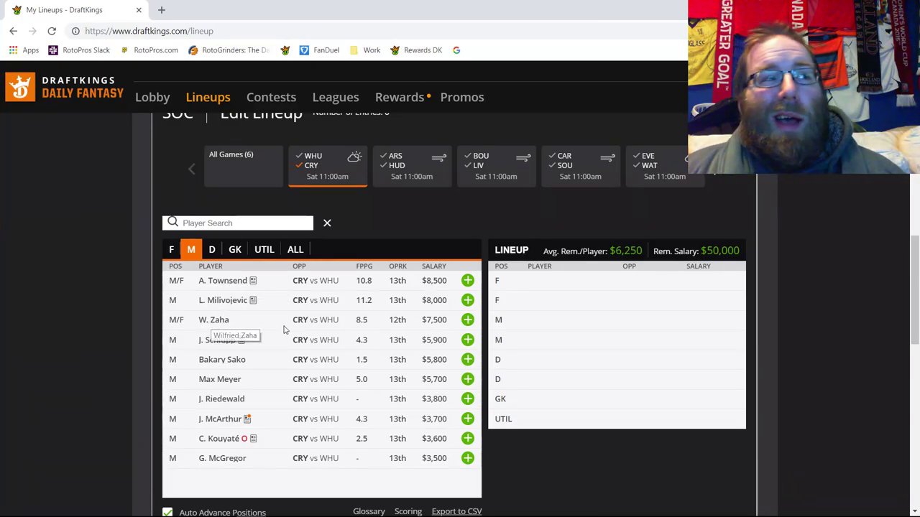
pyautogui.click(468, 281)
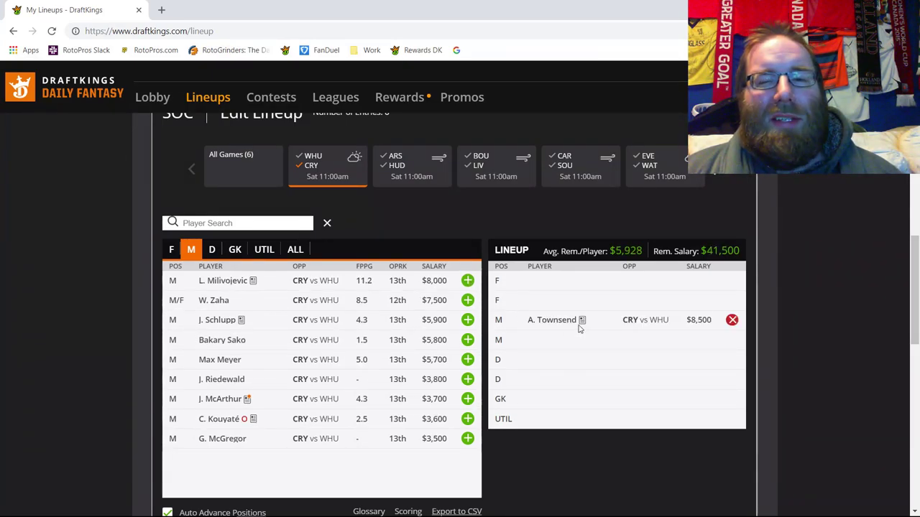
pyautogui.click(733, 320)
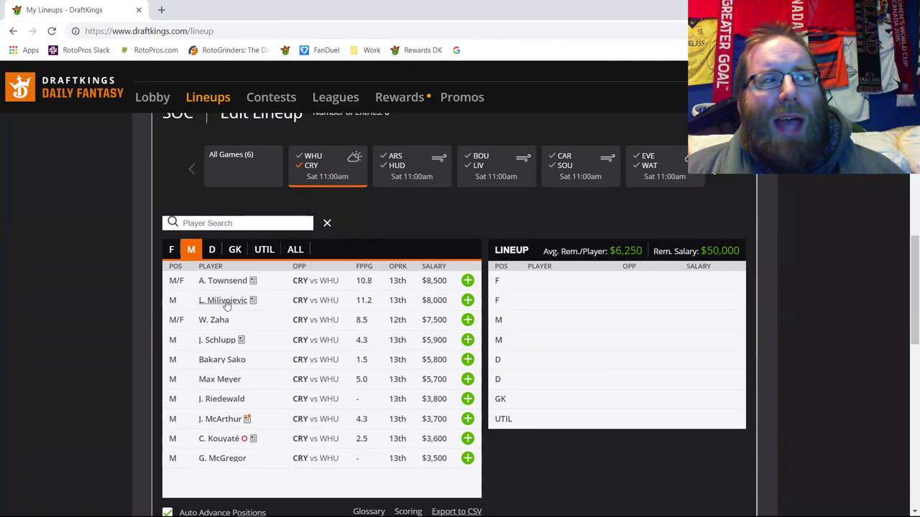
# Add L. Milivojevic to the lineup as a midfielder and review the crosses in his 10-game log.
pyautogui.click(468, 300)
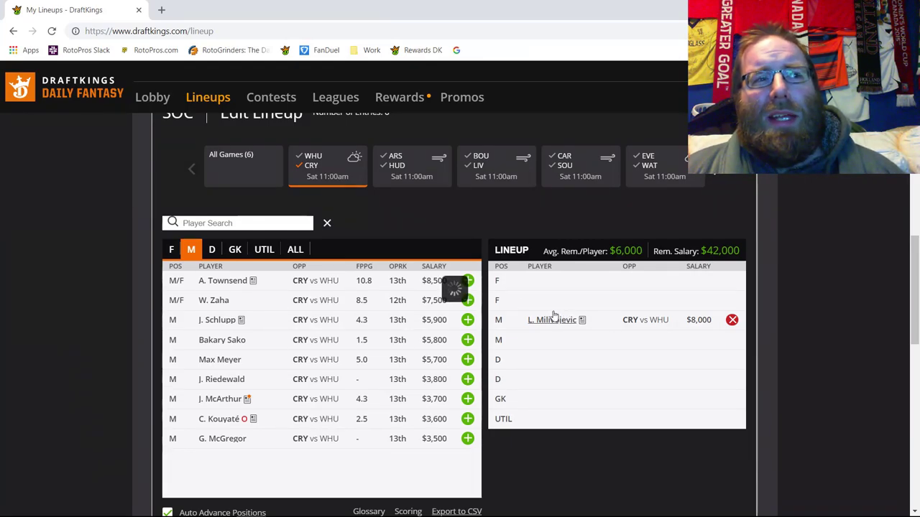
pyautogui.click(556, 319)
pyautogui.click(377, 195)
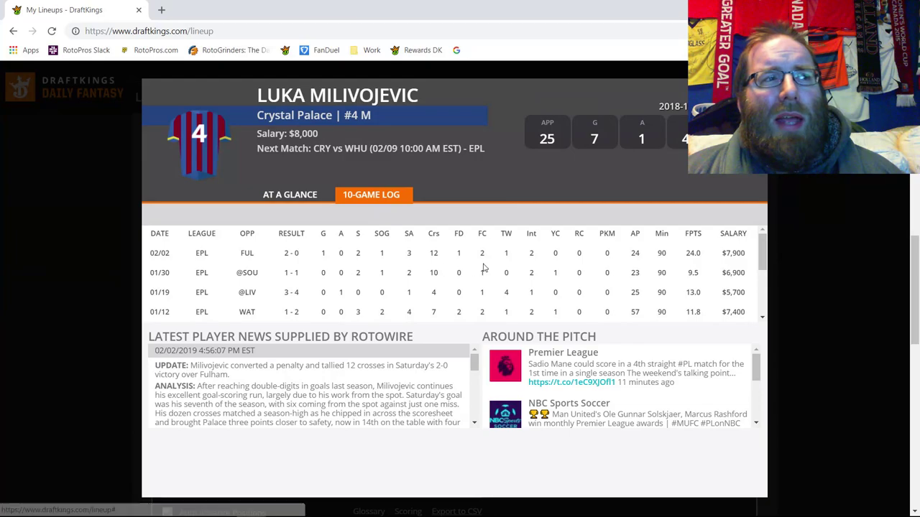
pyautogui.doubleClick(433, 253)
pyautogui.click(434, 273)
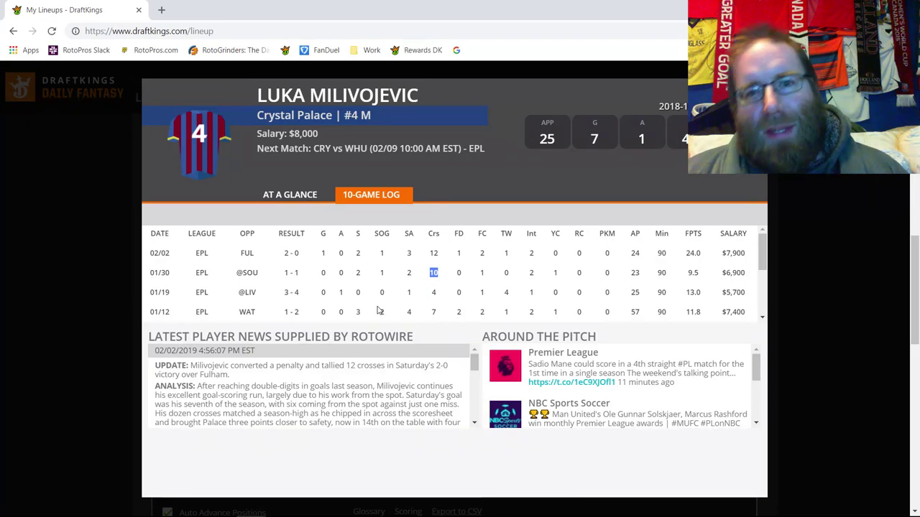
pyautogui.press('Escape')
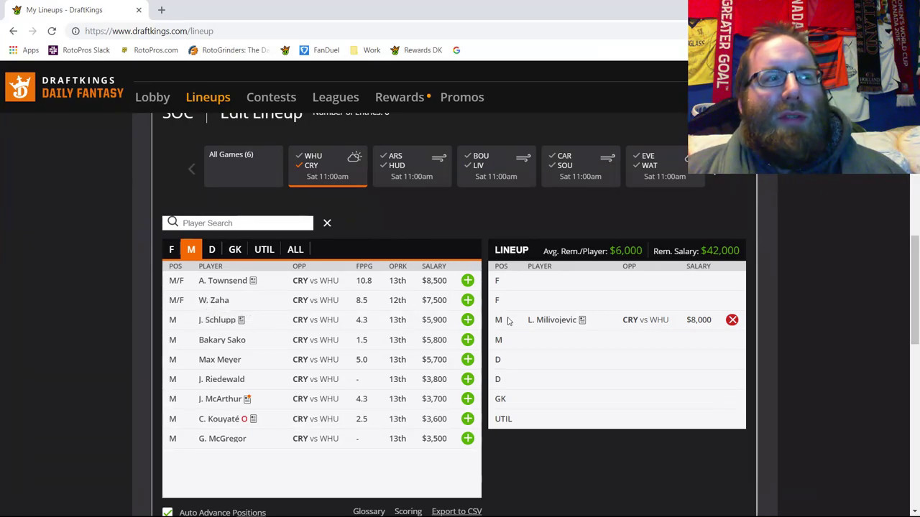
# Replace L. Milivojevic with W. Zaha in the lineup and review the fantasy points in Zaha's 10-game log.
pyautogui.click(468, 300)
pyautogui.click(732, 320)
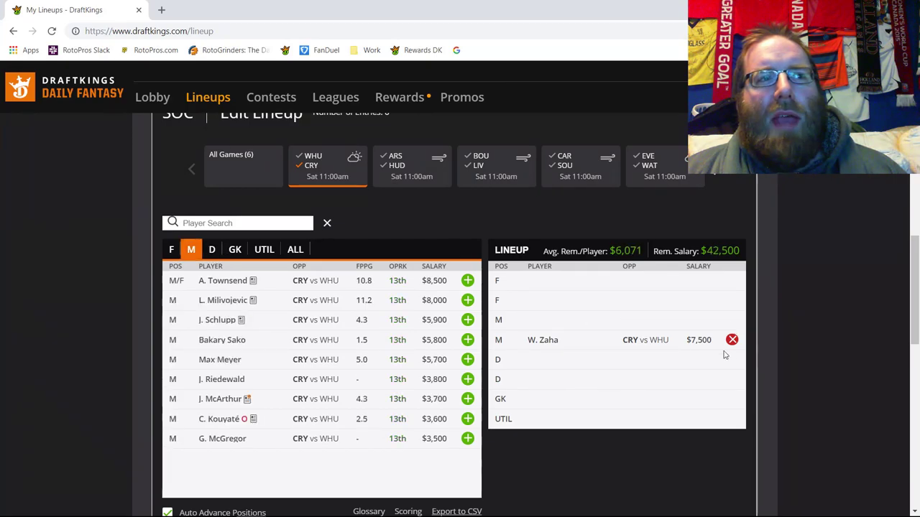
pyautogui.click(542, 345)
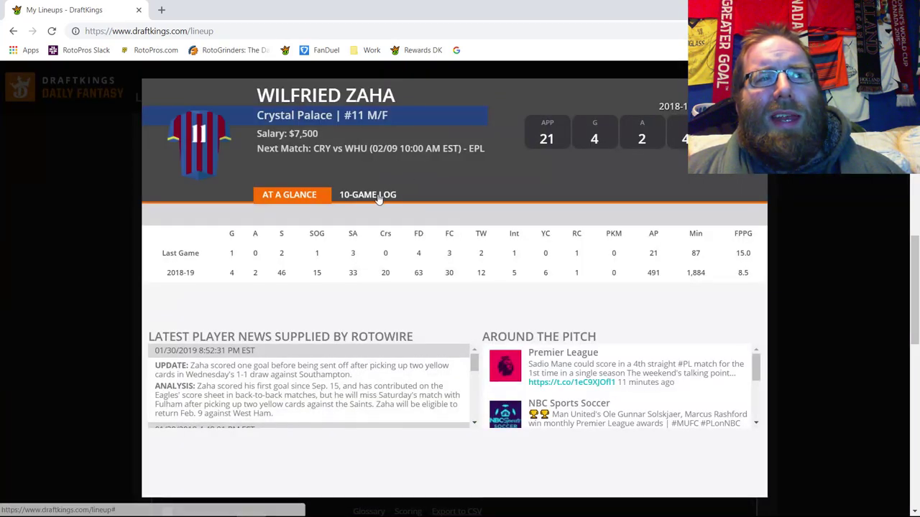
pyautogui.click(379, 197)
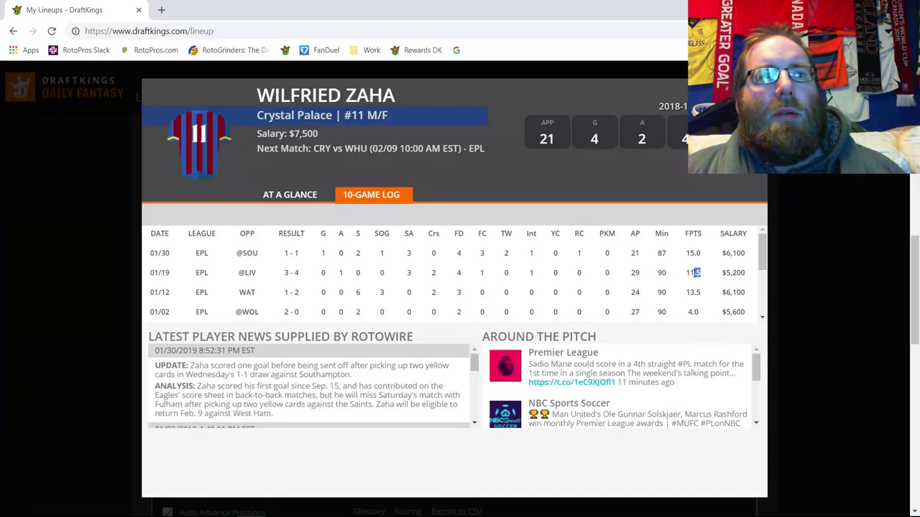
pyautogui.doubleClick(694, 253)
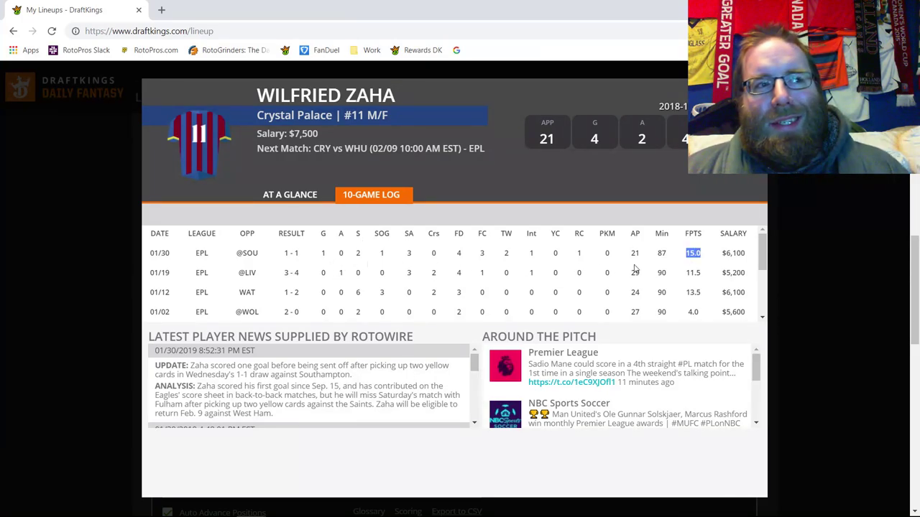
pyautogui.press('Escape')
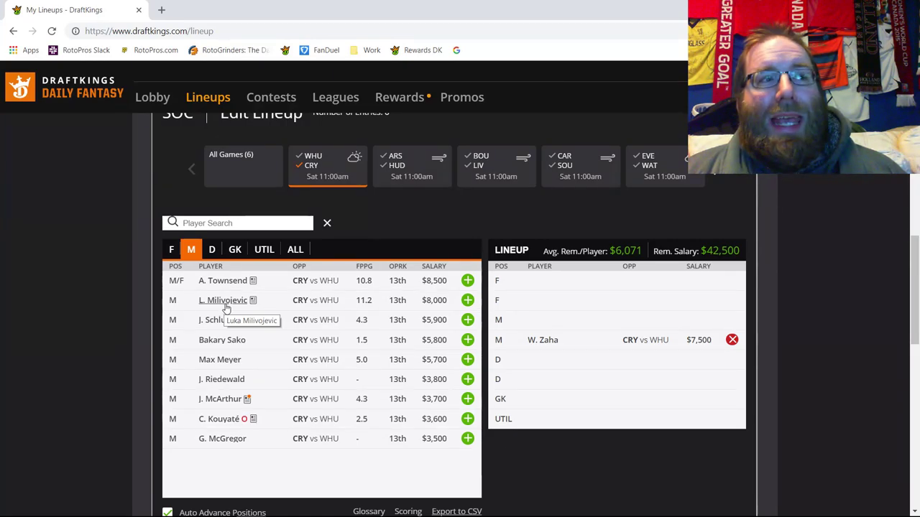
# Put L. Milivojevic back into a midfield slot and remove W. Zaha from the lineup.
pyautogui.click(467, 300)
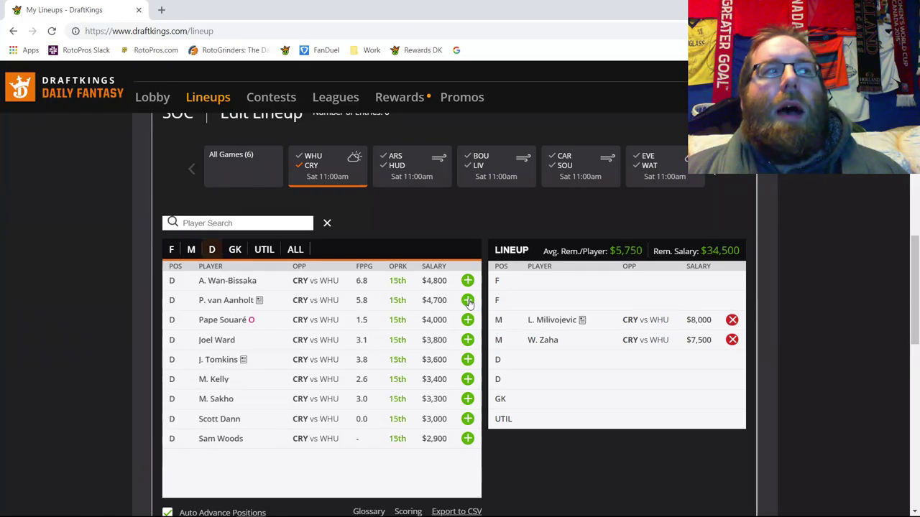
pyautogui.click(732, 340)
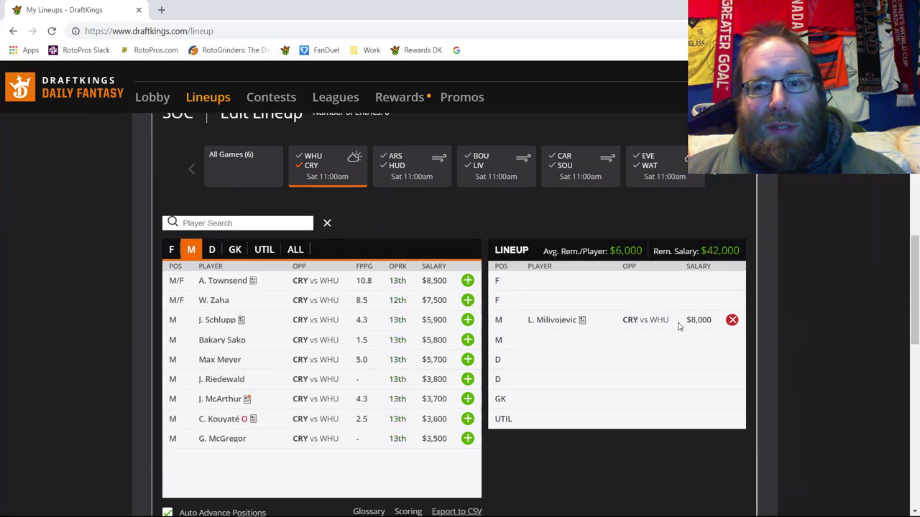
# Remove L. Milivojevic from the lineup and review A. Townsend's 10-game log.
pyautogui.click(731, 320)
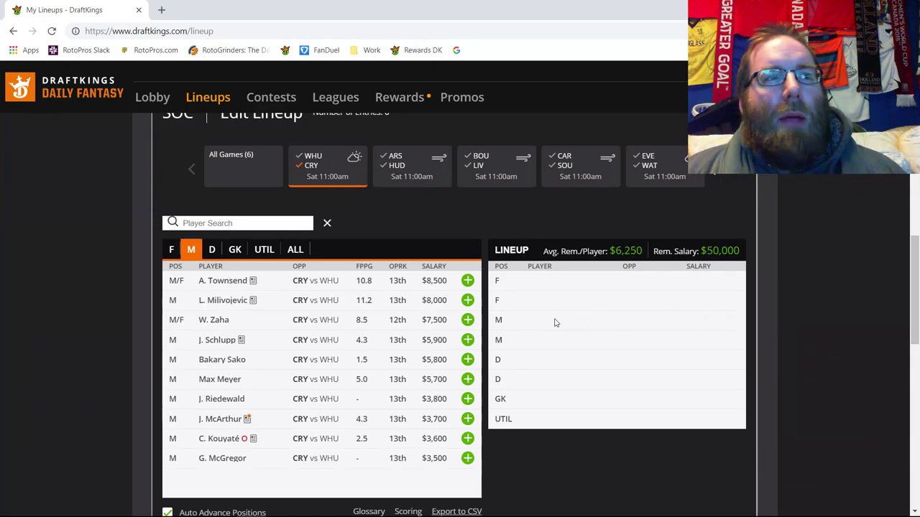
pyautogui.click(467, 280)
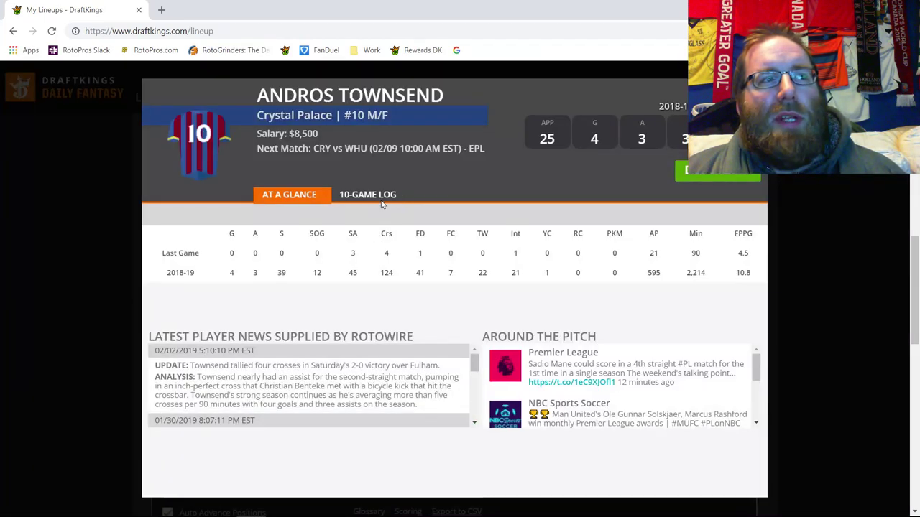
pyautogui.click(381, 203)
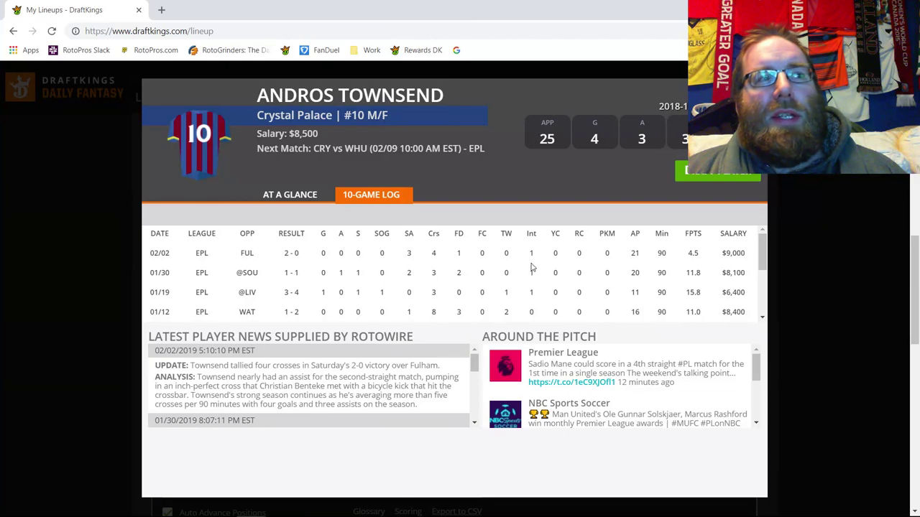
pyautogui.scroll(-1, 529, 268)
pyautogui.scroll(1, 530, 269)
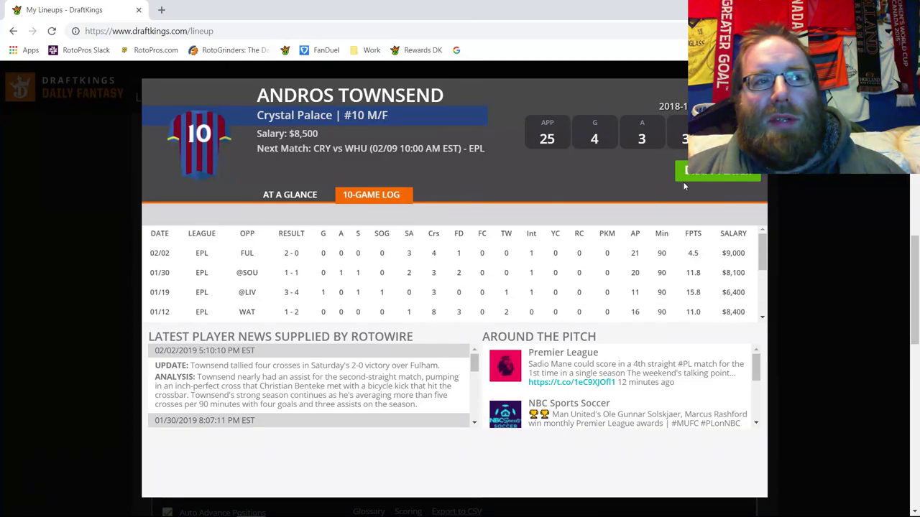
pyautogui.press('Escape')
# Review L. Milivojevic's 10-game log from his player card, then close the card.
pyautogui.click(234, 302)
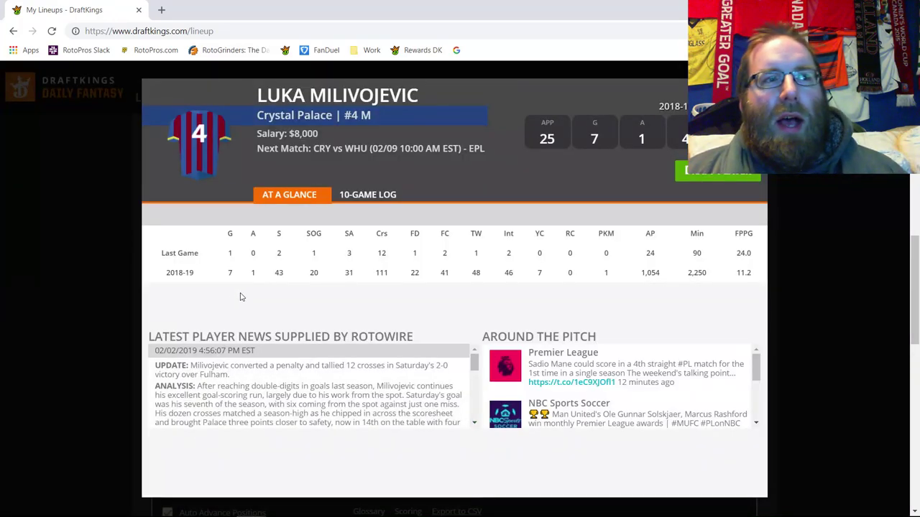
pyautogui.click(373, 196)
pyautogui.scroll(-1, 582, 260)
pyautogui.scroll(1, 582, 257)
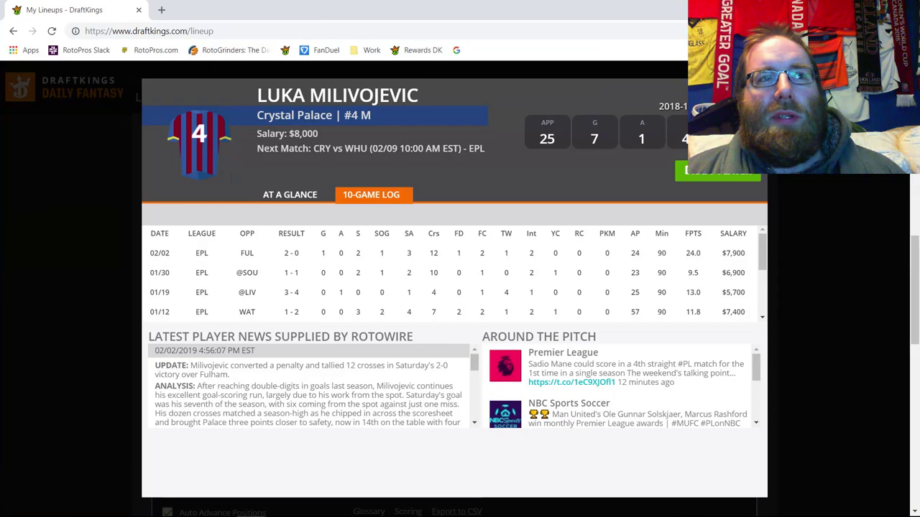
pyautogui.press('Escape')
# Among the CRY forwards, try M. Batshuayi in the lineup, remove him again and review his 10-game log.
pyautogui.click(173, 250)
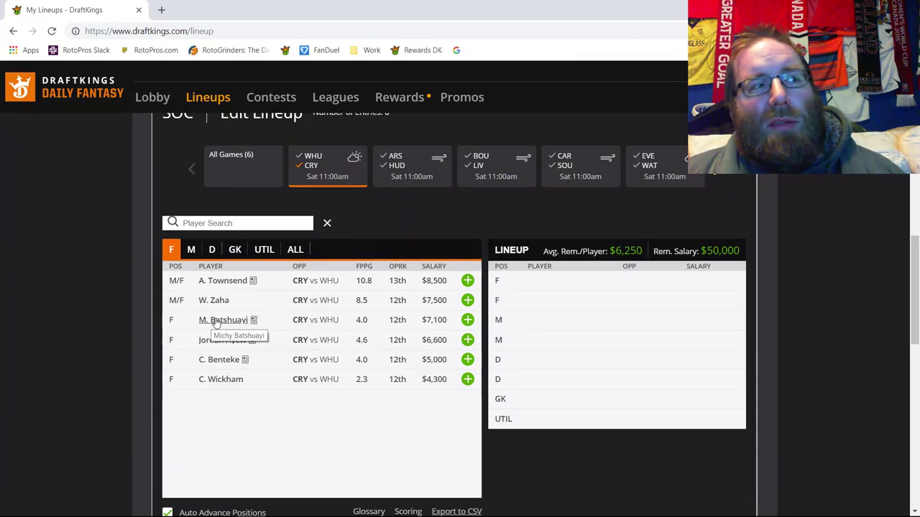
pyautogui.click(468, 321)
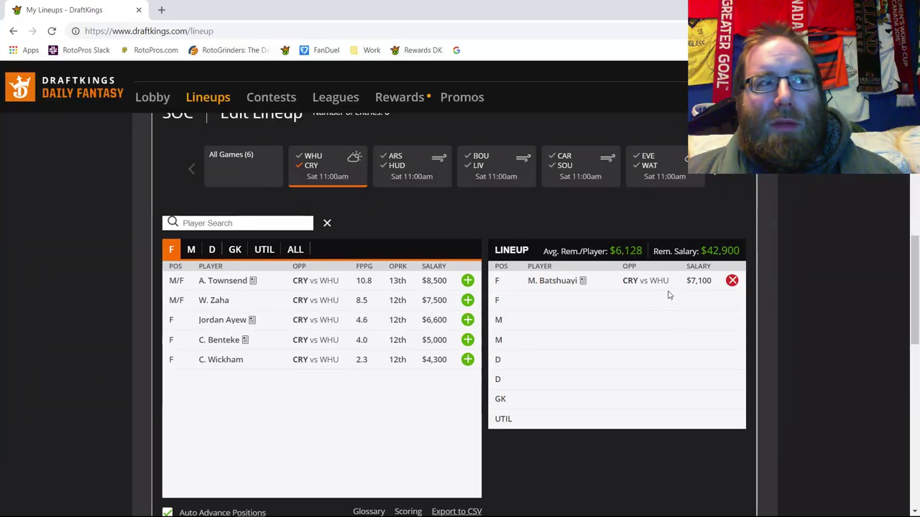
pyautogui.click(730, 281)
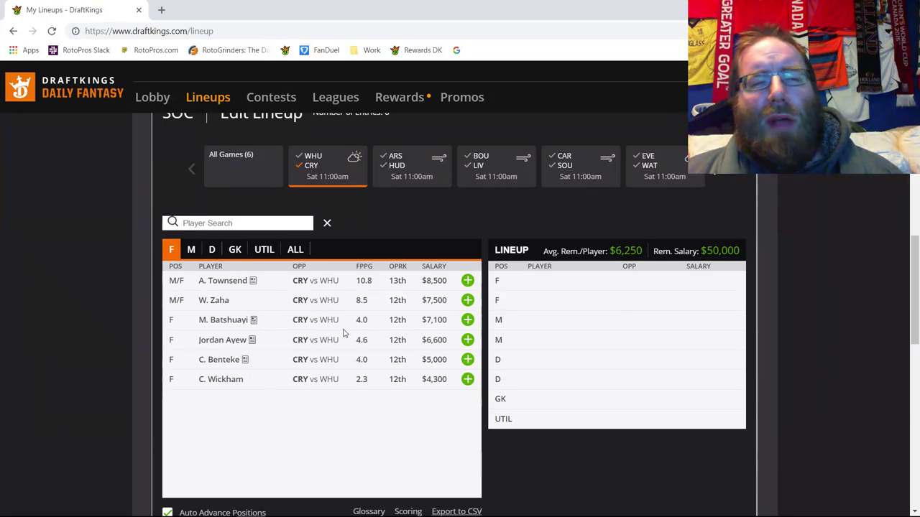
pyautogui.click(234, 321)
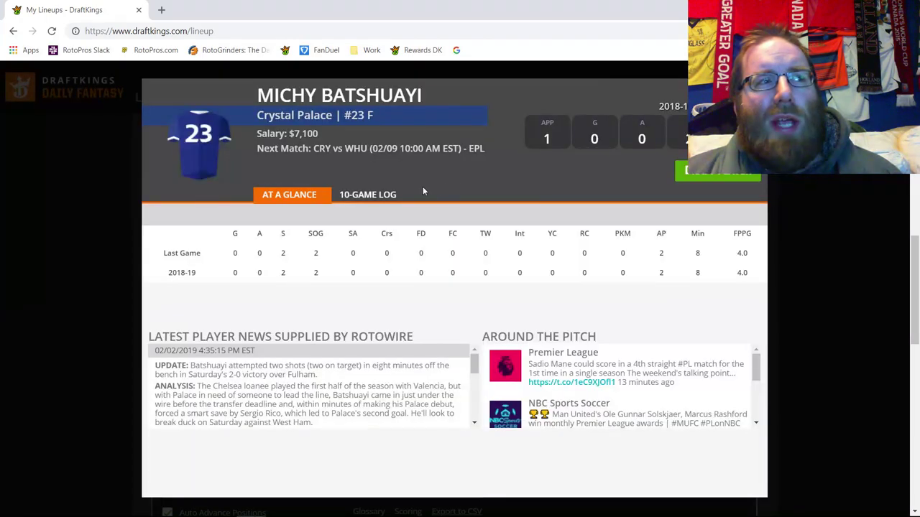
pyautogui.click(362, 195)
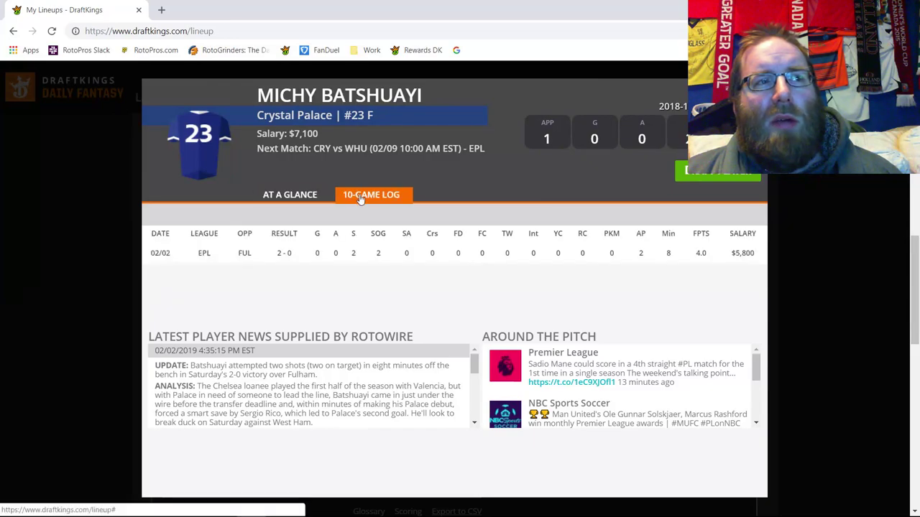
pyautogui.press('Escape')
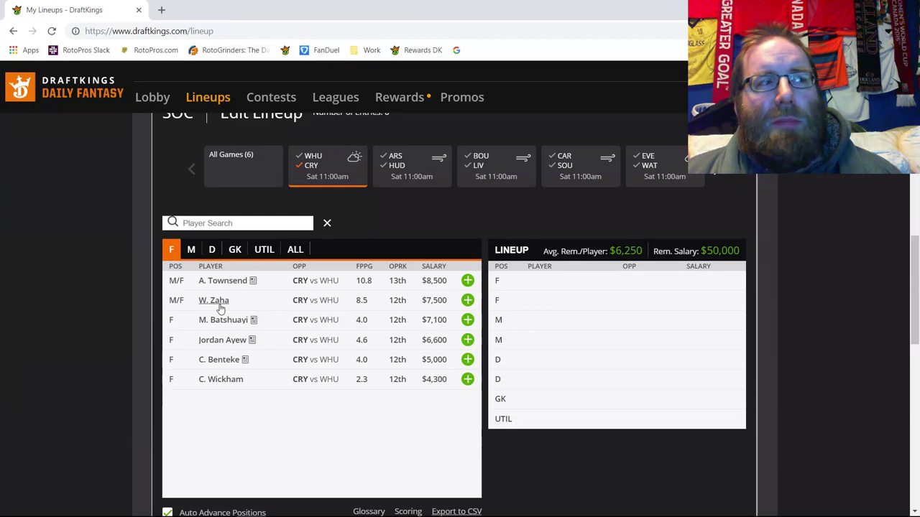
# Check the CRY midfielders, defenders and goalkeepers, then clear the WHU–CRY filter to list all games.
pyautogui.click(191, 250)
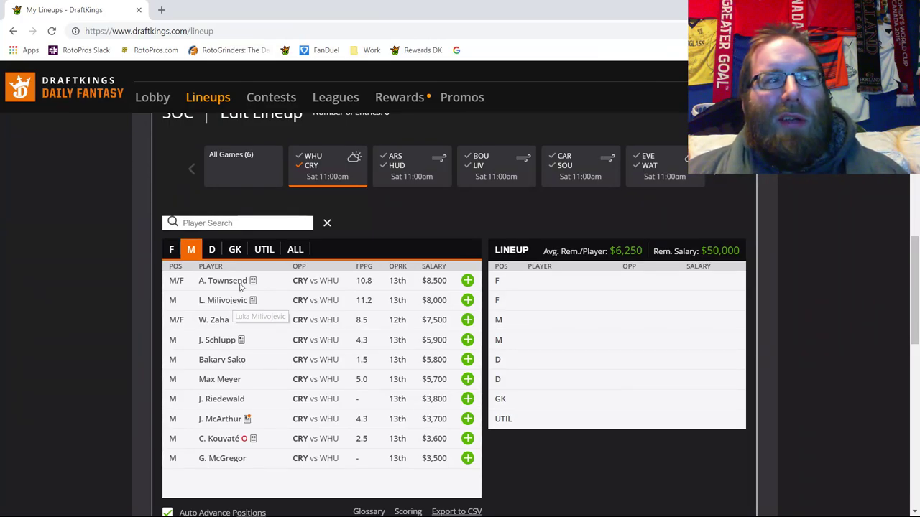
pyautogui.click(216, 249)
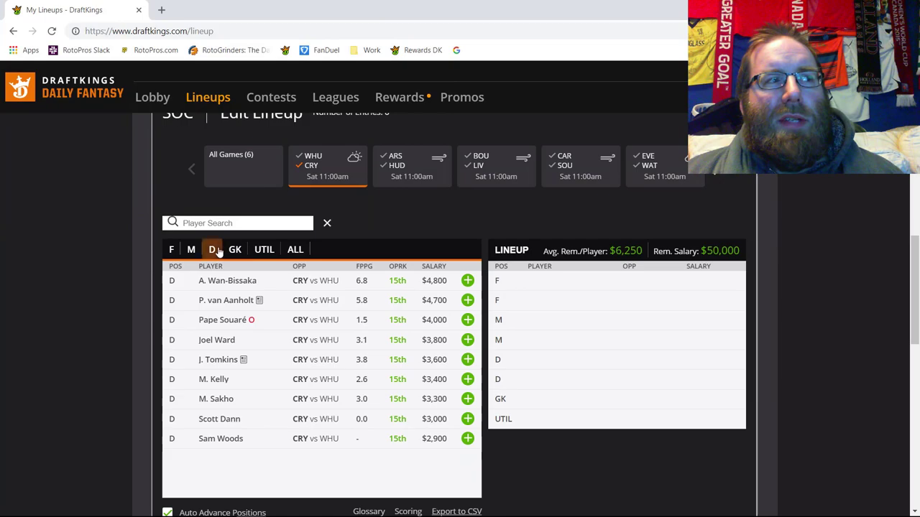
pyautogui.click(311, 158)
pyautogui.click(235, 250)
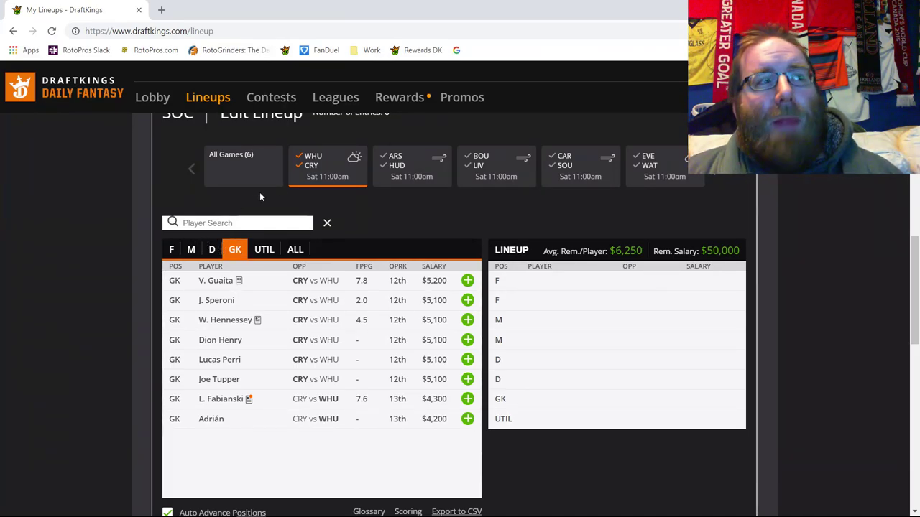
pyautogui.click(311, 158)
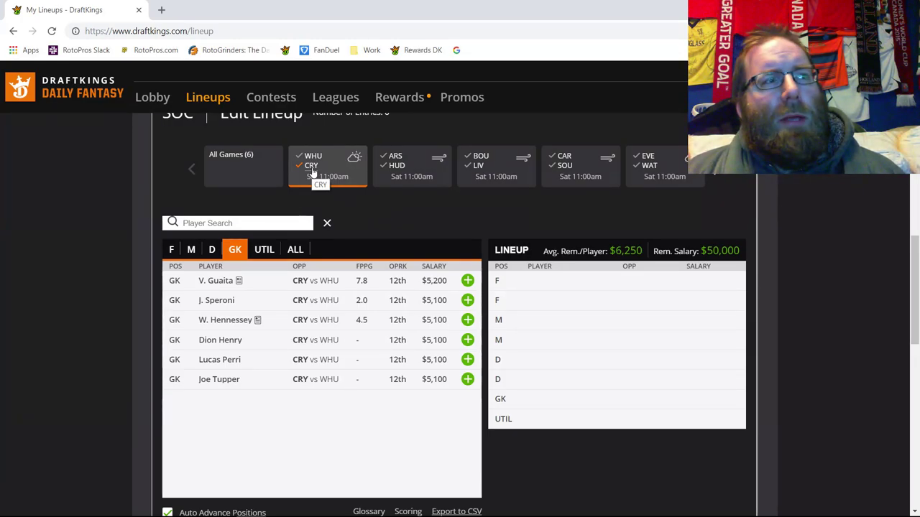
pyautogui.click(312, 173)
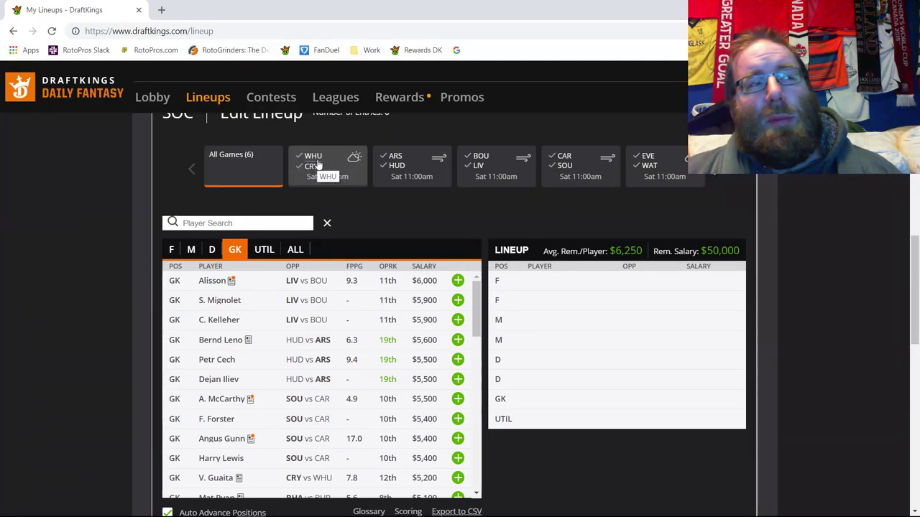
# Limit the player list to ARS and check its goalkeepers and defenders, reviewing N. Monreal's 10-game log.
pyautogui.click(396, 167)
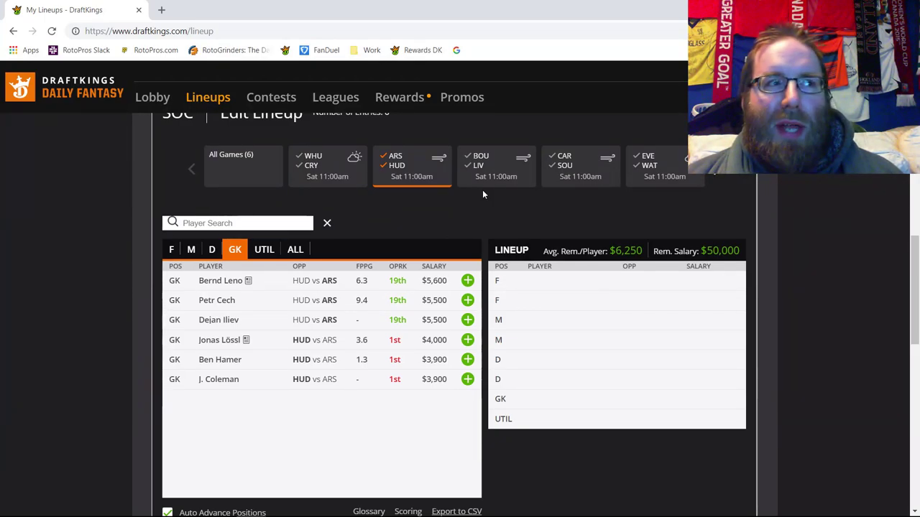
pyautogui.click(396, 165)
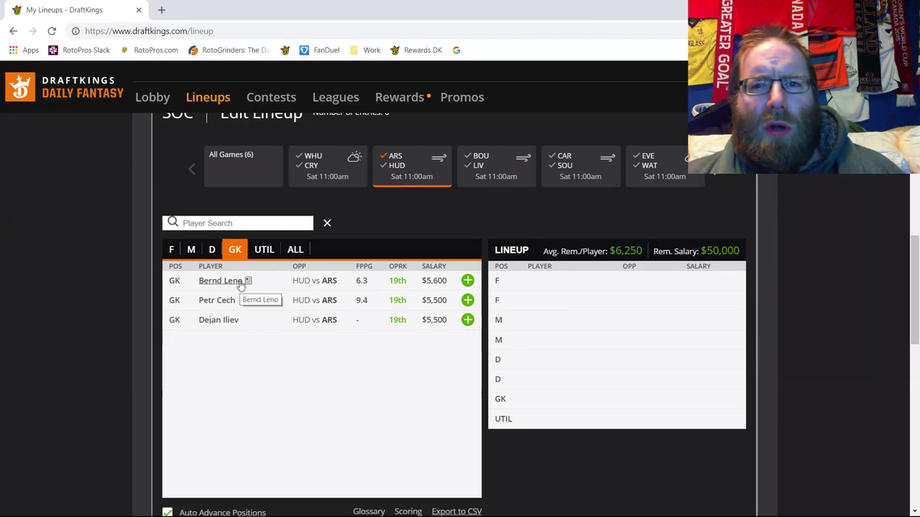
pyautogui.click(213, 251)
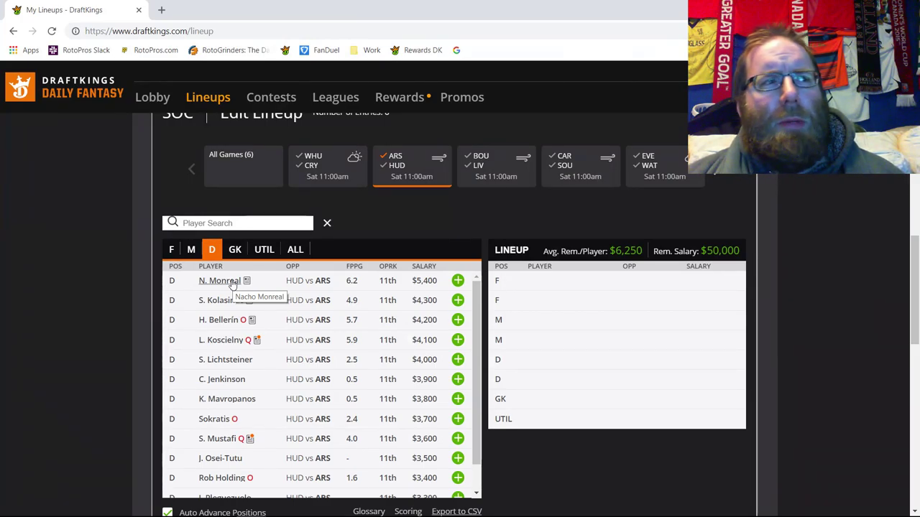
pyautogui.click(232, 281)
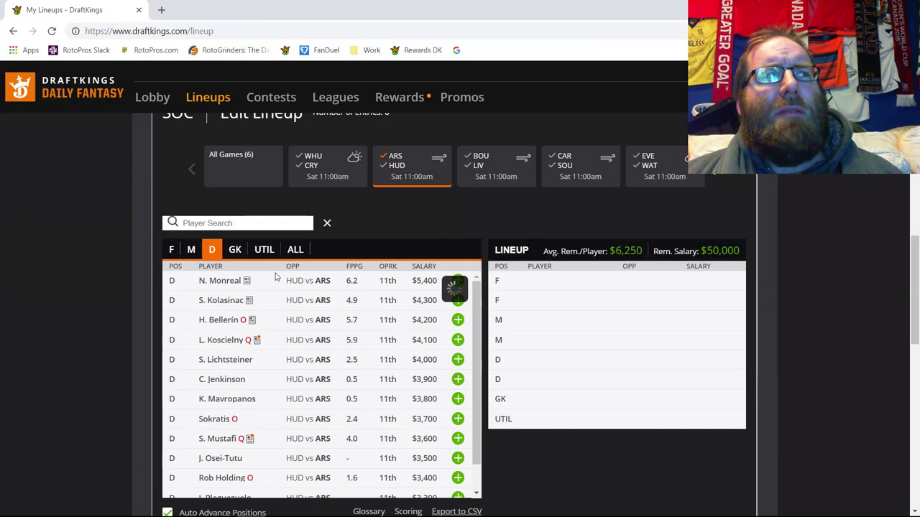
pyautogui.click(369, 201)
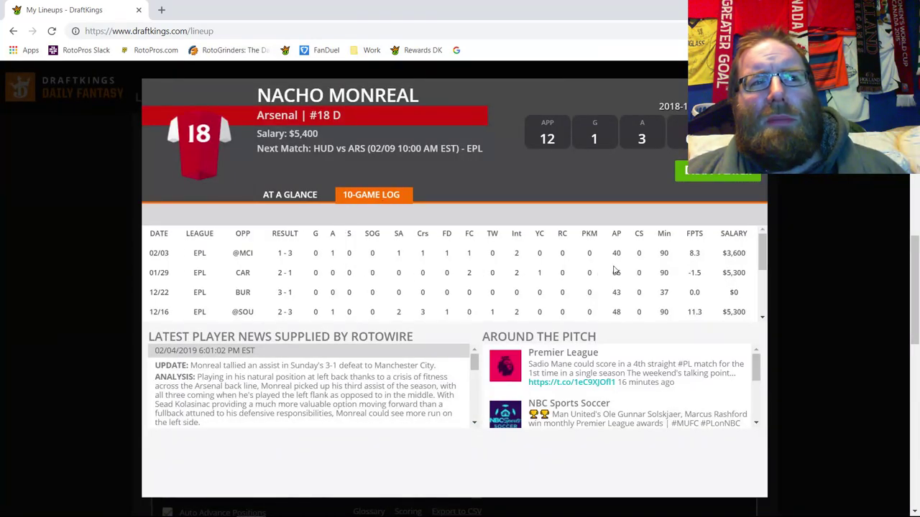
pyautogui.press('Escape')
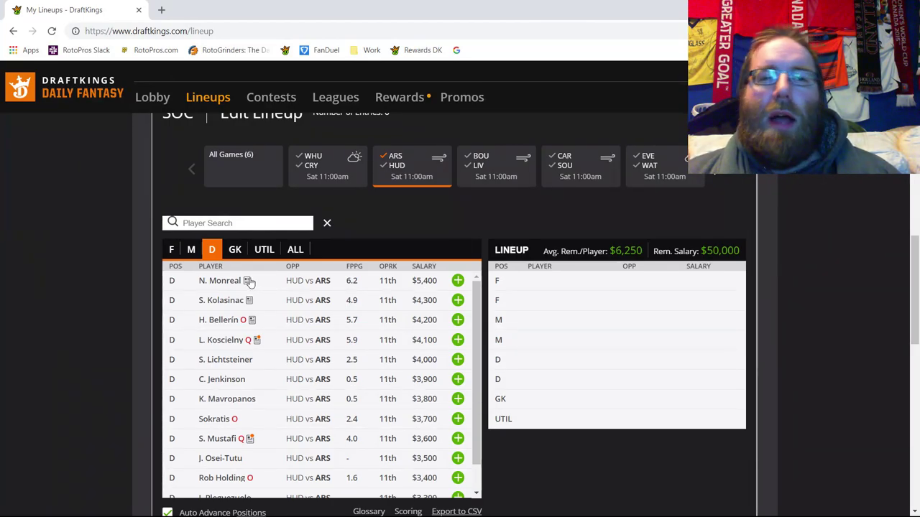
# Check the ARS midfielders and forwards, reviewing A. Lacazette's 10-game log and P. Aubameyang's player card.
pyautogui.click(191, 249)
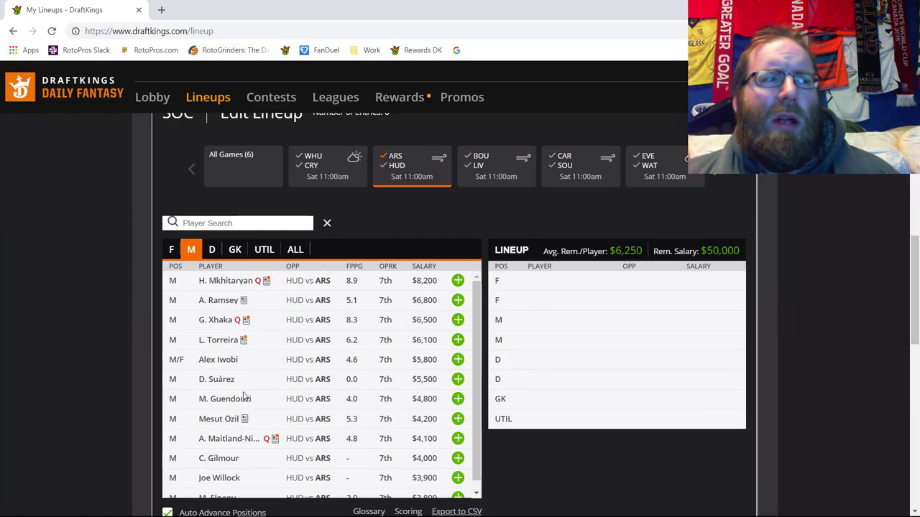
pyautogui.click(171, 249)
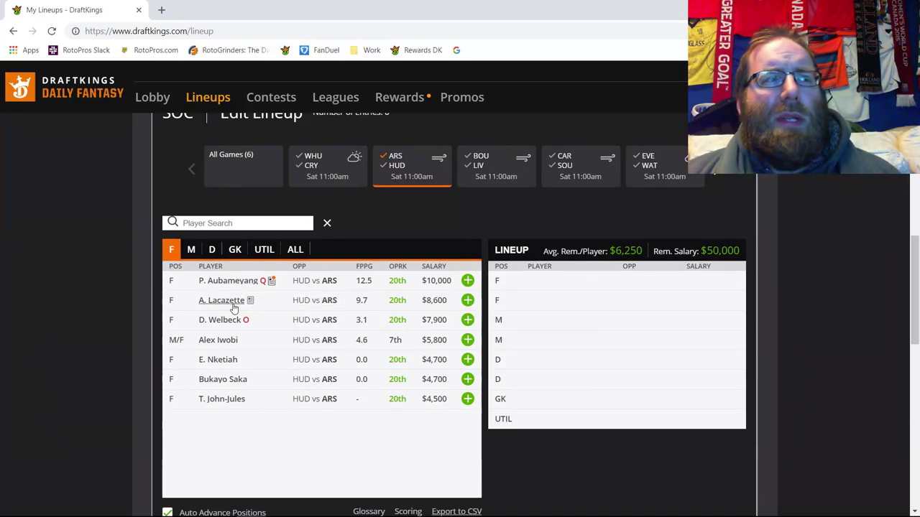
pyautogui.click(233, 308)
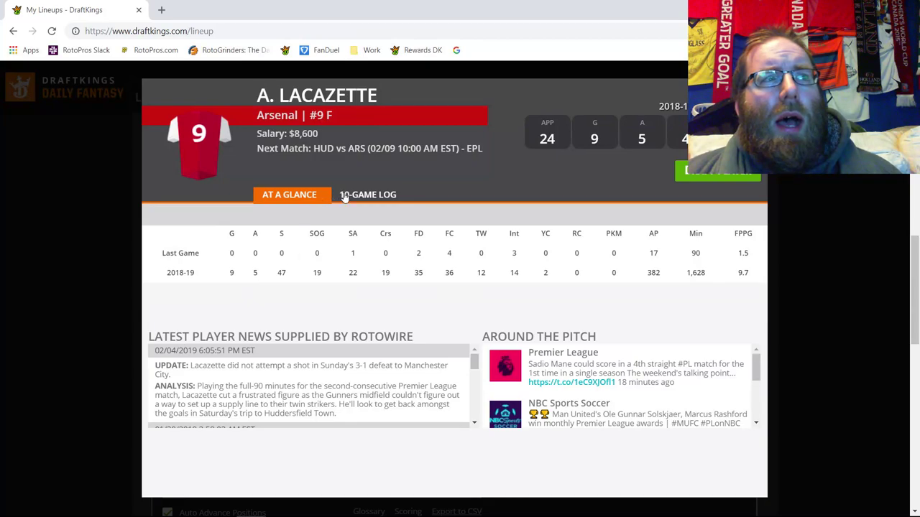
pyautogui.click(381, 195)
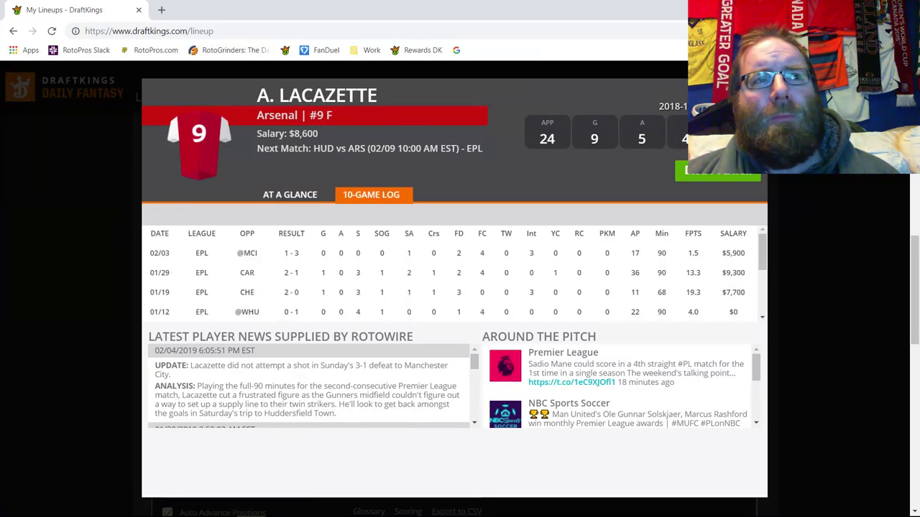
pyautogui.press('Escape')
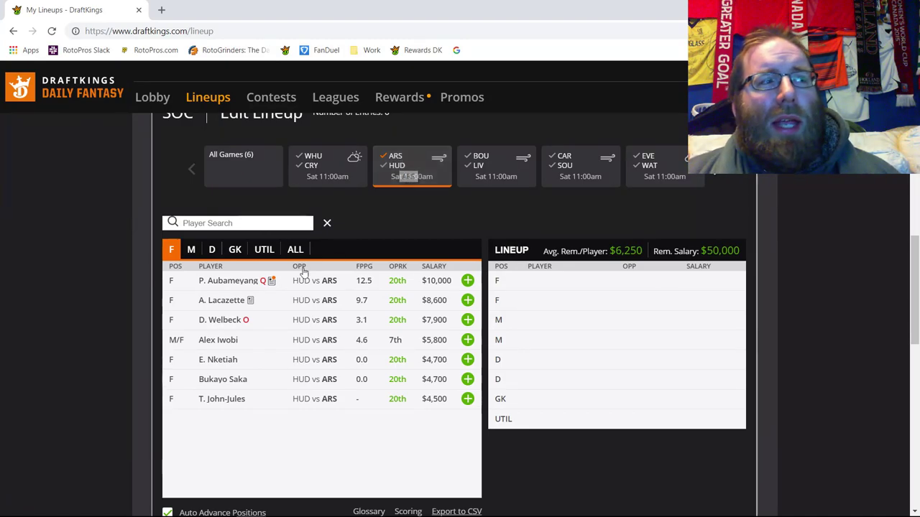
pyautogui.click(241, 280)
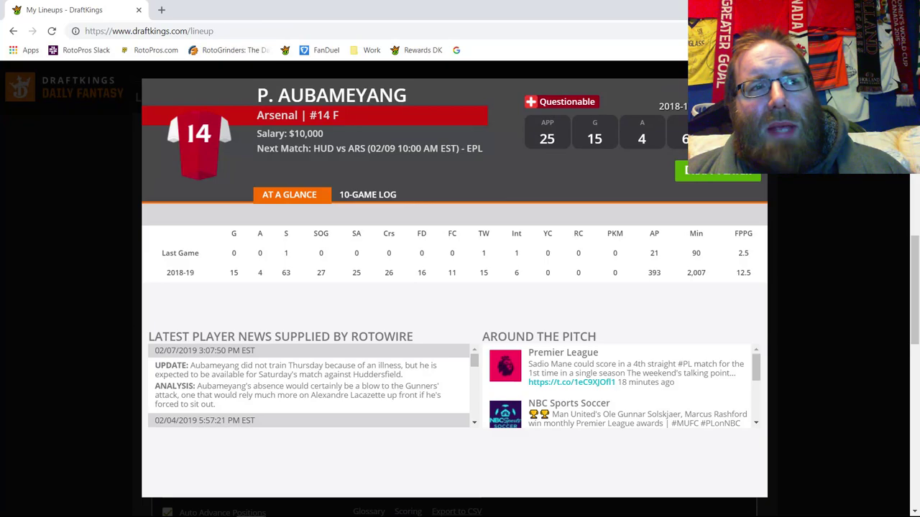
pyautogui.press('Escape')
# Limit the player list to the HUD goalkeepers and open Jonas Lössl's 10-game log.
pyautogui.click(398, 167)
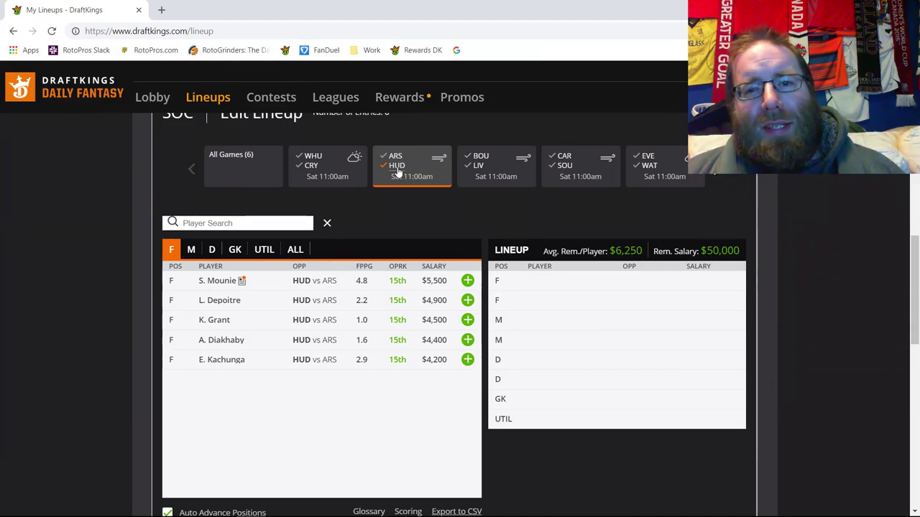
pyautogui.click(234, 250)
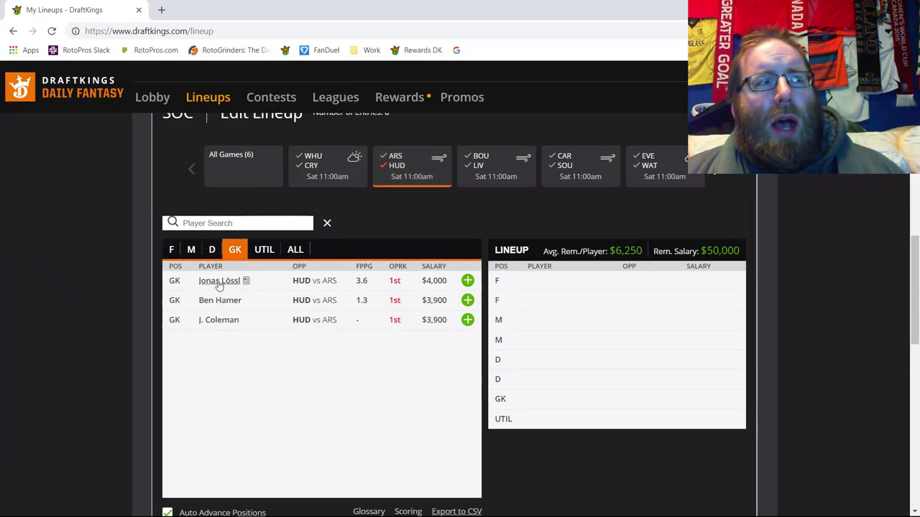
pyautogui.click(219, 281)
pyautogui.click(383, 196)
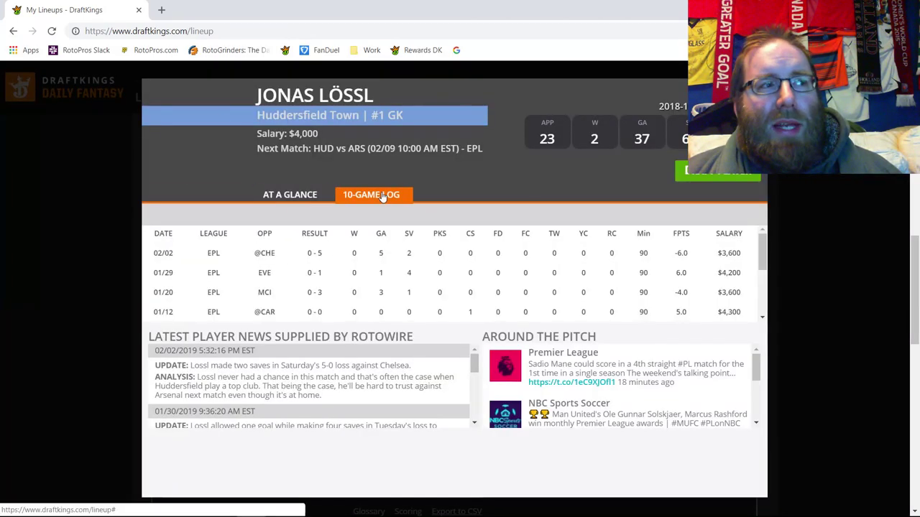
# Examine the match results, goals against and saves through Jonas Lössl's 10-game log, then close his player card.
pyautogui.tripleClick(317, 253)
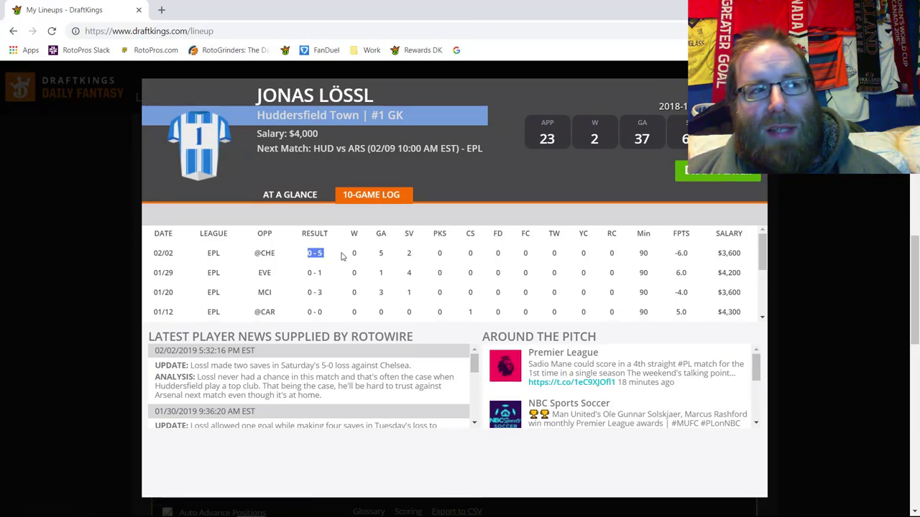
pyautogui.click(391, 258)
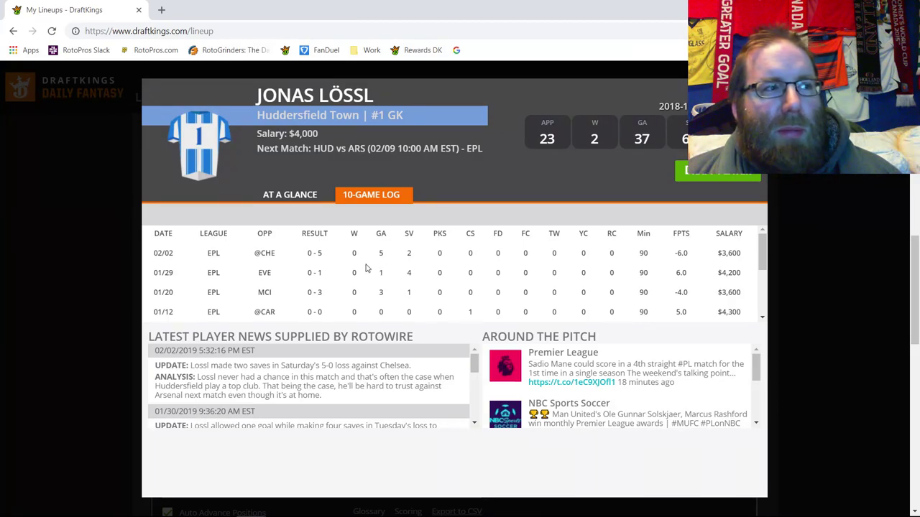
pyautogui.tripleClick(317, 273)
pyautogui.scroll(-1, 363, 281)
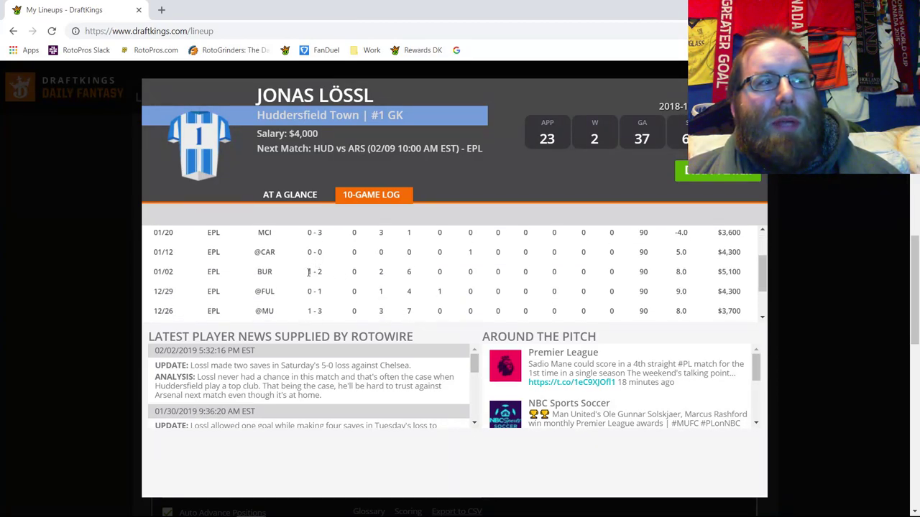
pyautogui.tripleClick(318, 291)
pyautogui.scroll(-1, 318, 276)
pyautogui.tripleClick(319, 254)
pyautogui.tripleClick(320, 273)
pyautogui.click(320, 291)
pyautogui.tripleClick(316, 293)
pyautogui.click(318, 324)
pyautogui.tripleClick(317, 312)
pyautogui.moveTo(260, 310); pyautogui.dragTo(464, 321)
pyautogui.click(466, 311)
pyautogui.press('Escape')
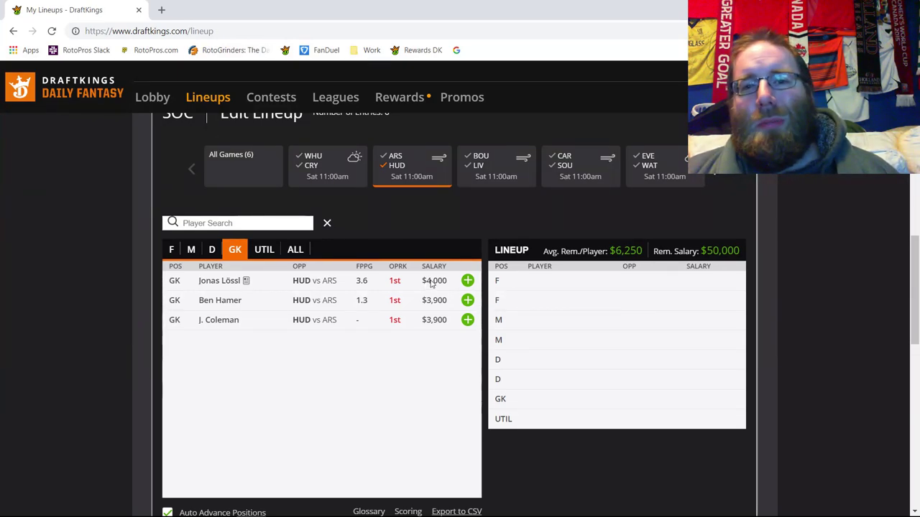
# Clear the HUD filter and compare the cheapest goalkeepers across all games.
pyautogui.click(397, 169)
pyautogui.scroll(-8, 372, 341)
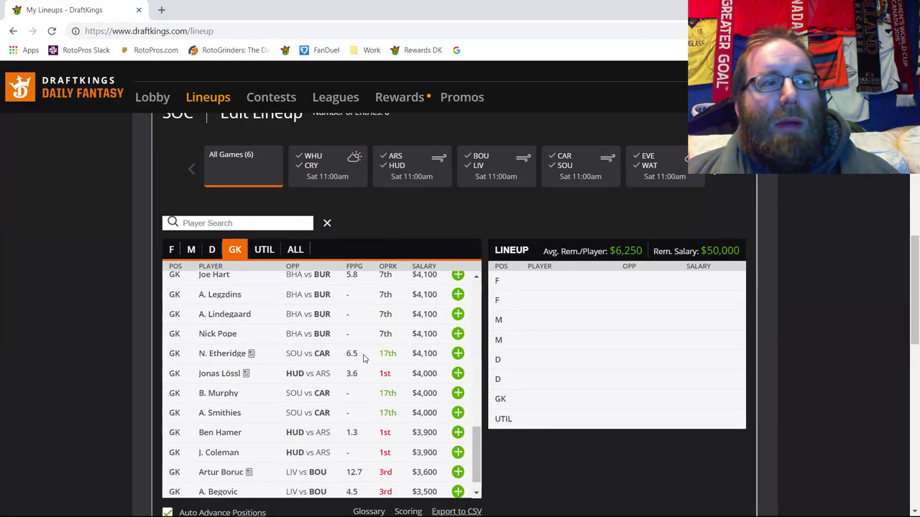
pyautogui.scroll(-1, 363, 357)
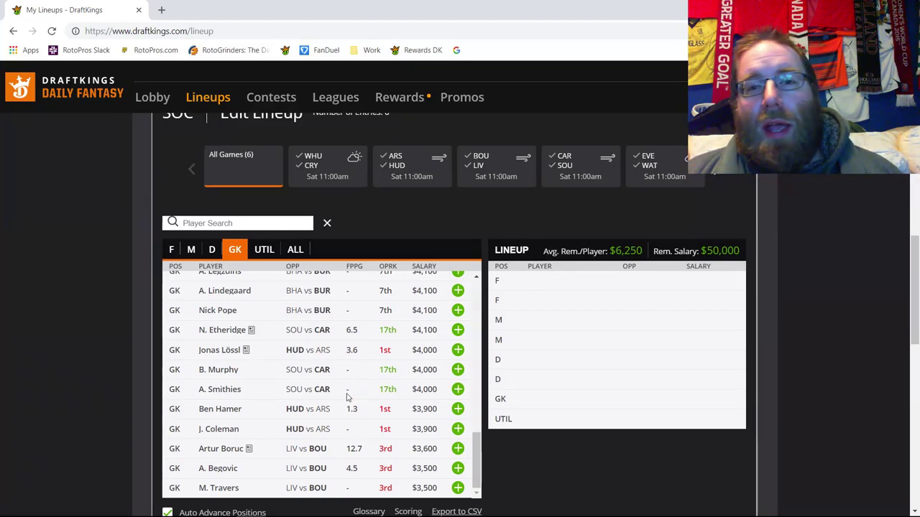
# Limit the player list to the HUD defenders and review Zanka's player card and latest news.
pyautogui.click(212, 249)
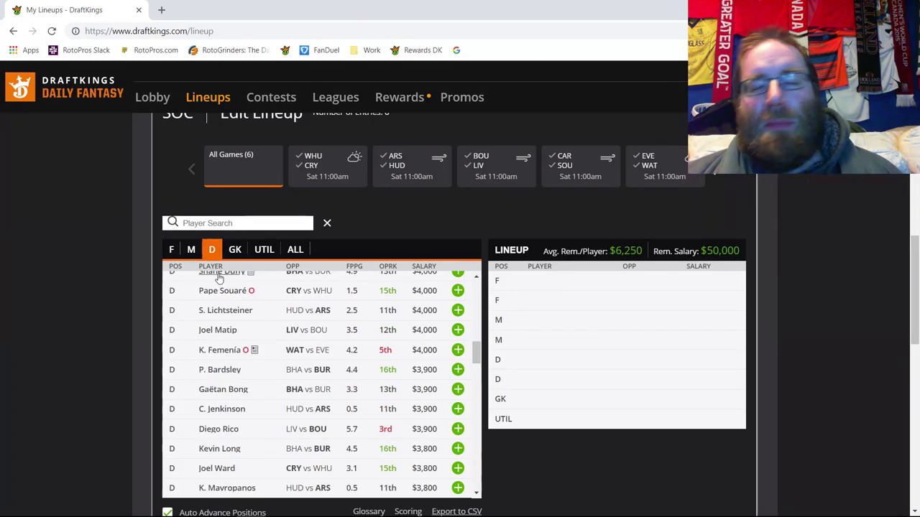
pyautogui.click(392, 174)
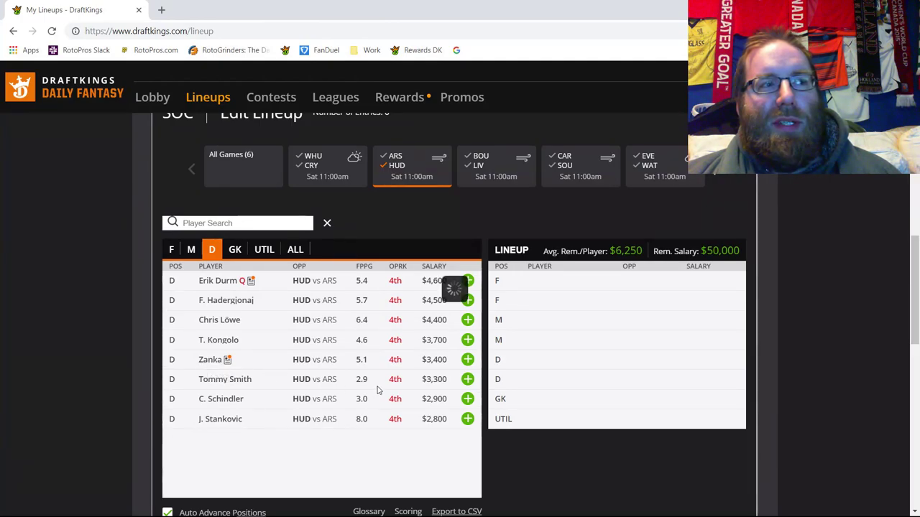
pyautogui.click(210, 360)
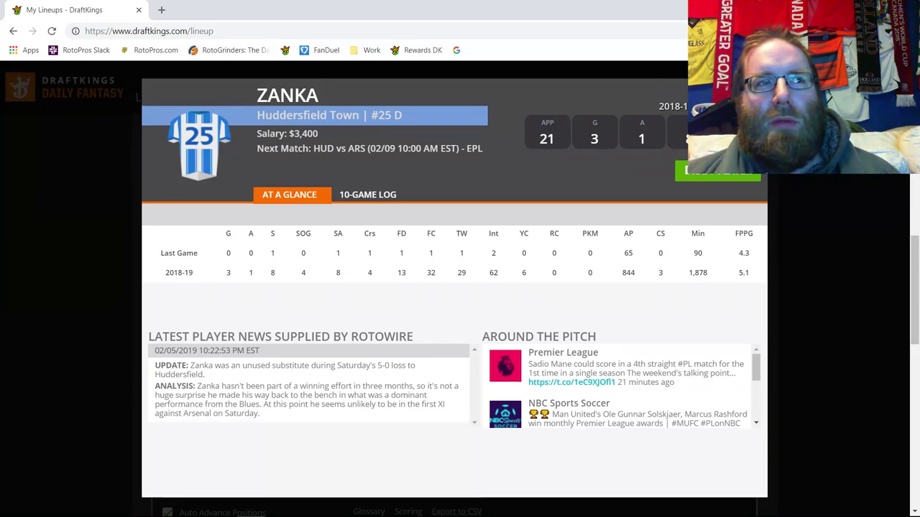
pyautogui.press('Escape')
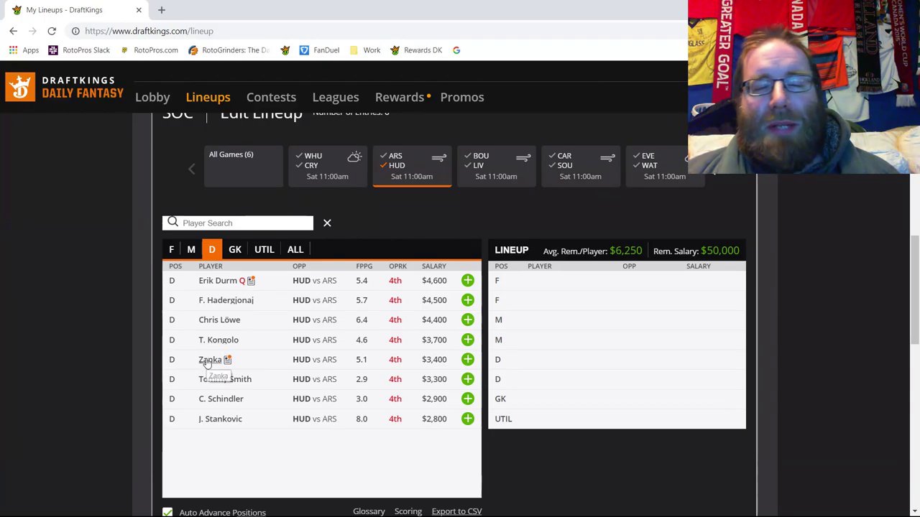
# Check the HUD midfielders and add Aaron Mooy to the lineup.
pyautogui.click(191, 249)
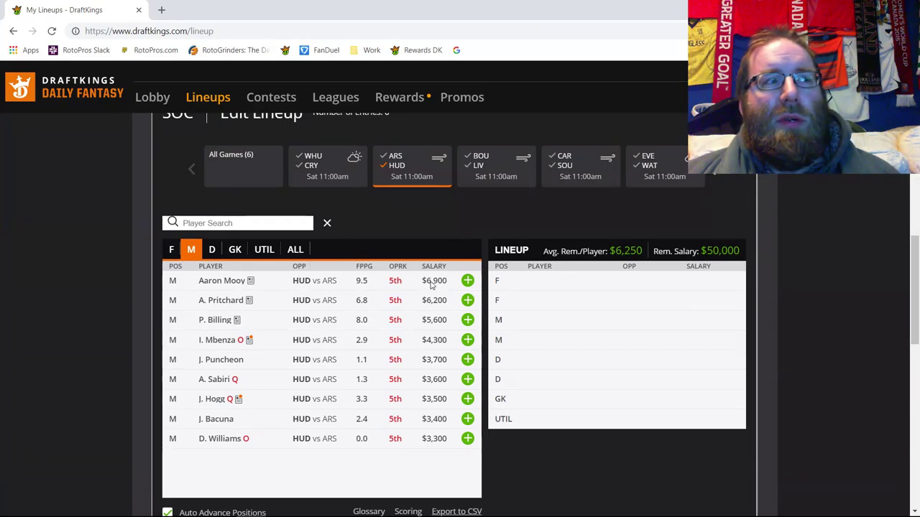
pyautogui.click(467, 281)
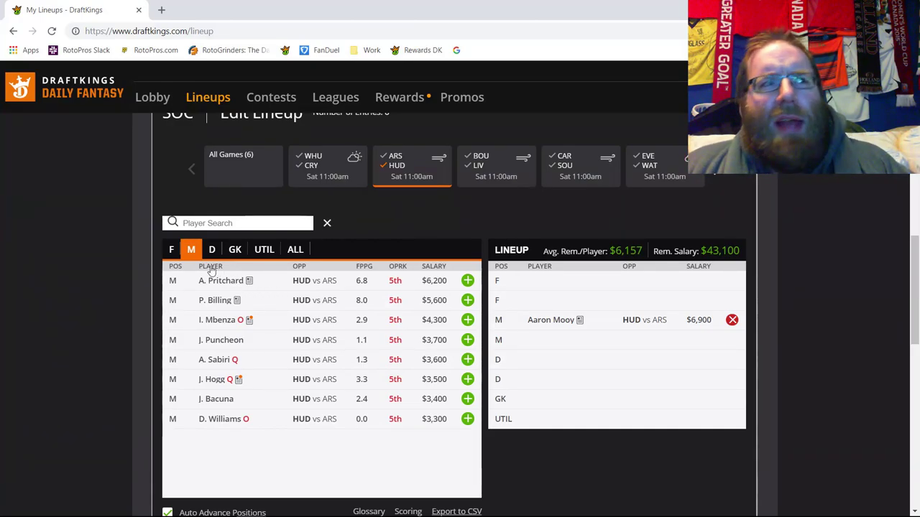
# Among the HUD forwards, review the 10-game logs of S. Mounie and L. Depoitre.
pyautogui.click(172, 250)
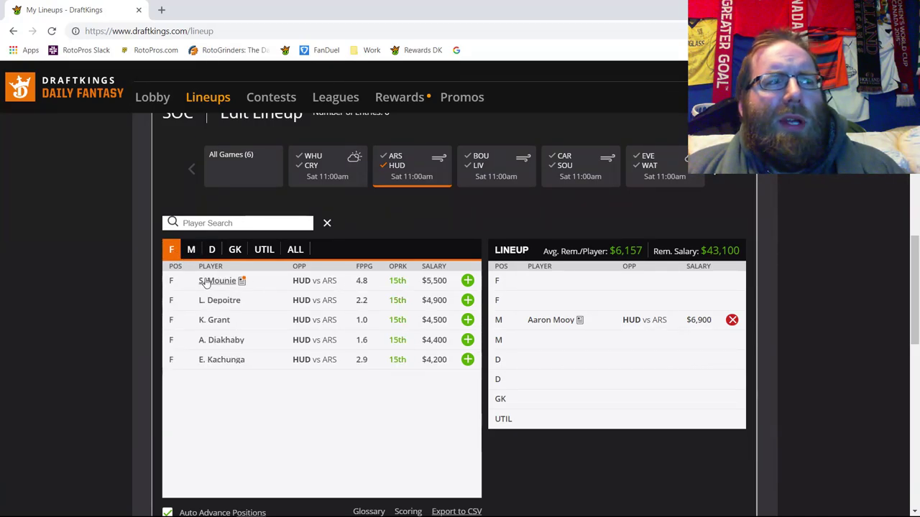
pyautogui.click(279, 286)
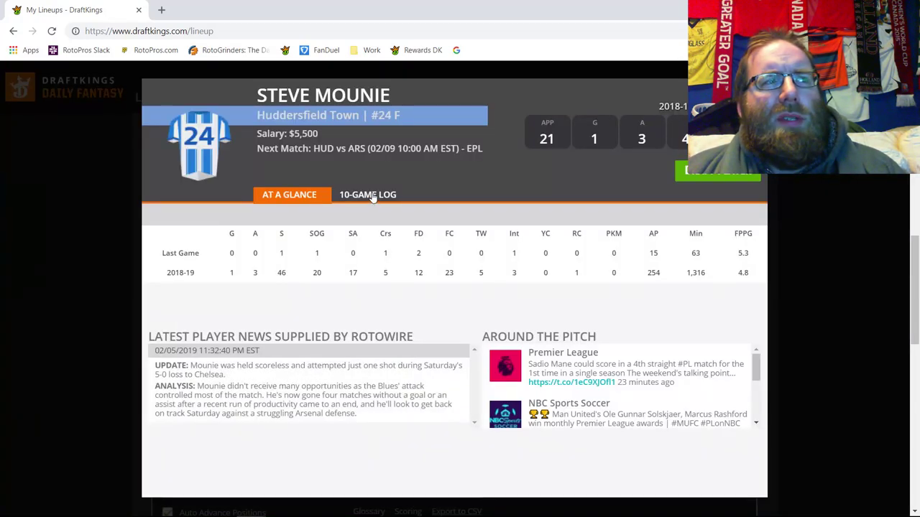
pyautogui.click(370, 195)
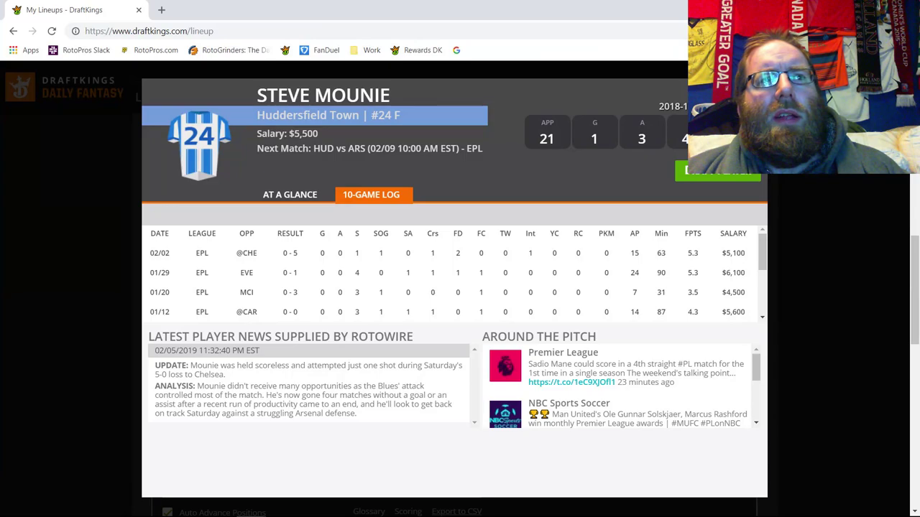
pyautogui.press('Escape')
pyautogui.click(467, 281)
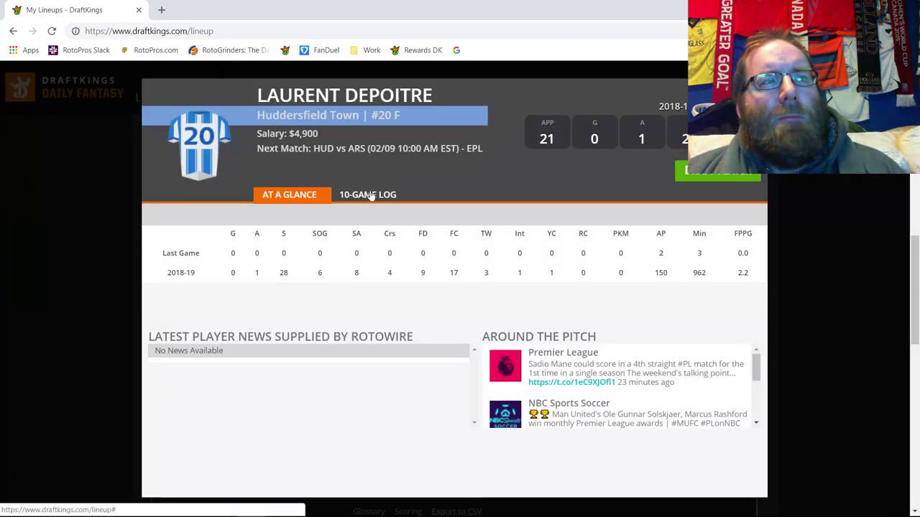
pyautogui.click(369, 195)
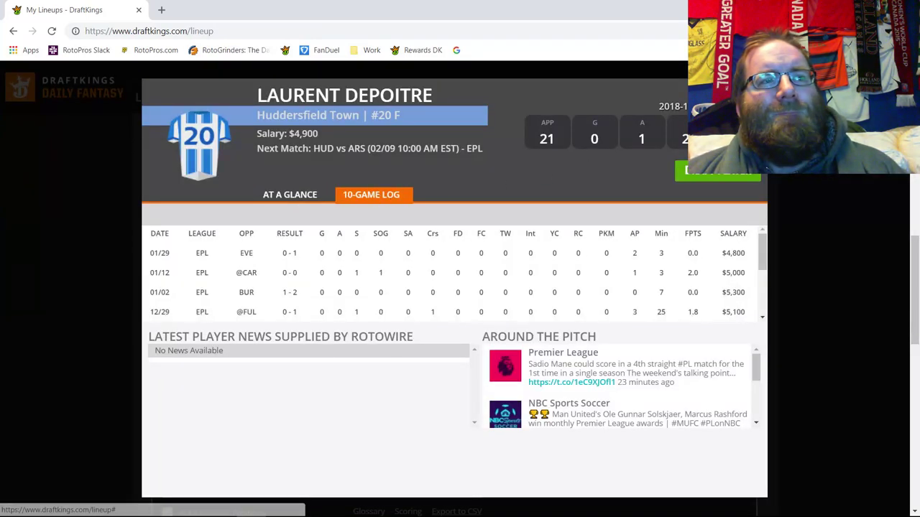
pyautogui.press('Escape')
# Review the 10-game logs of HUD forwards A. Diakhaby and E. Kachunga, checking their minutes played.
pyautogui.click(234, 346)
pyautogui.click(370, 194)
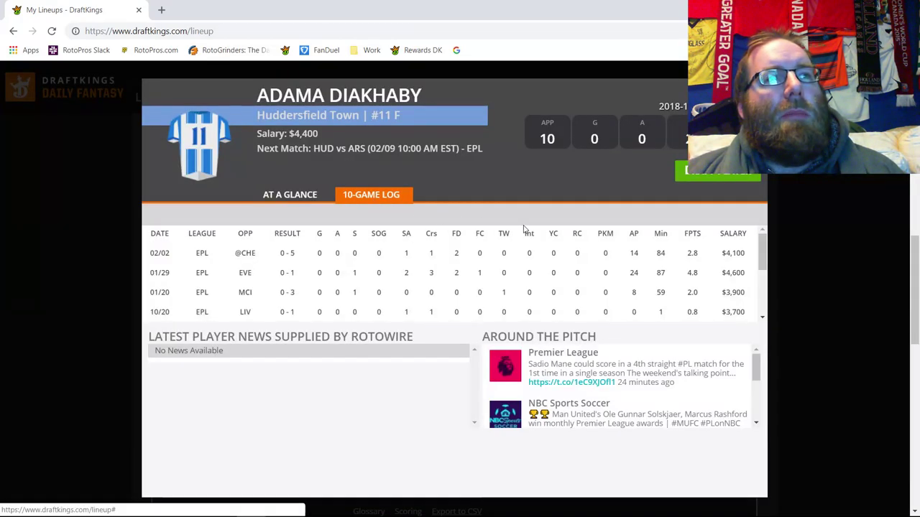
pyautogui.doubleClick(661, 253)
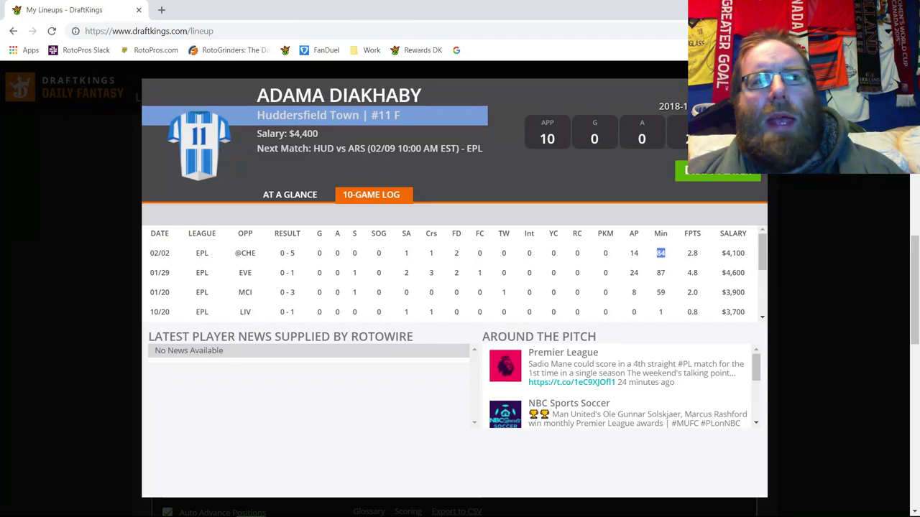
pyautogui.press('Escape')
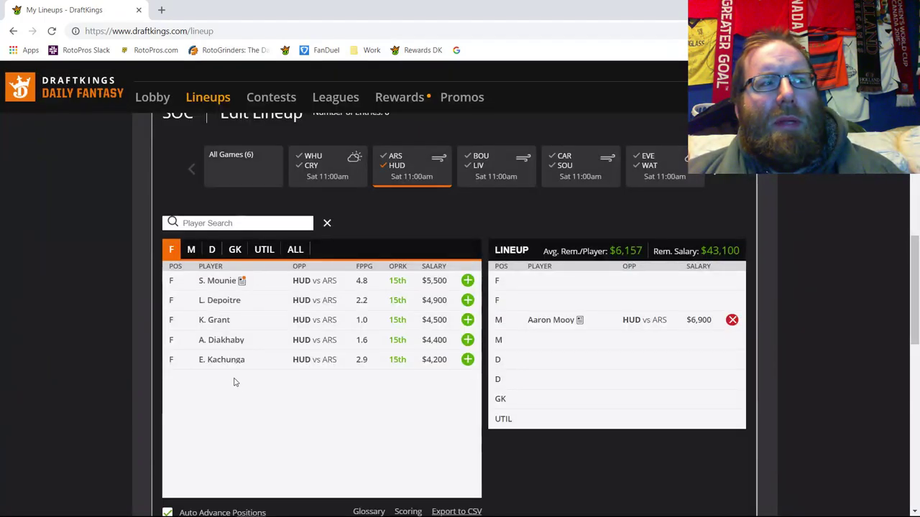
pyautogui.click(302, 359)
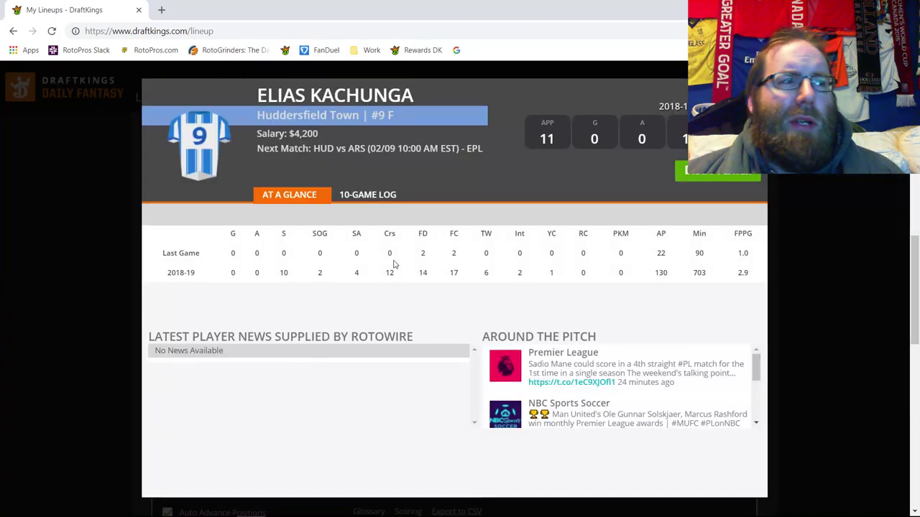
pyautogui.click(365, 196)
pyautogui.doubleClick(660, 253)
pyautogui.doubleClick(660, 292)
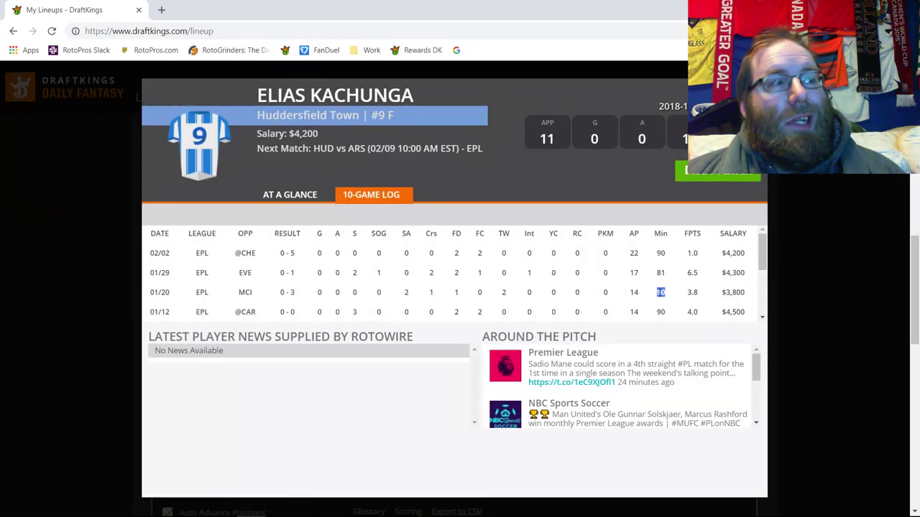
pyautogui.click(665, 314)
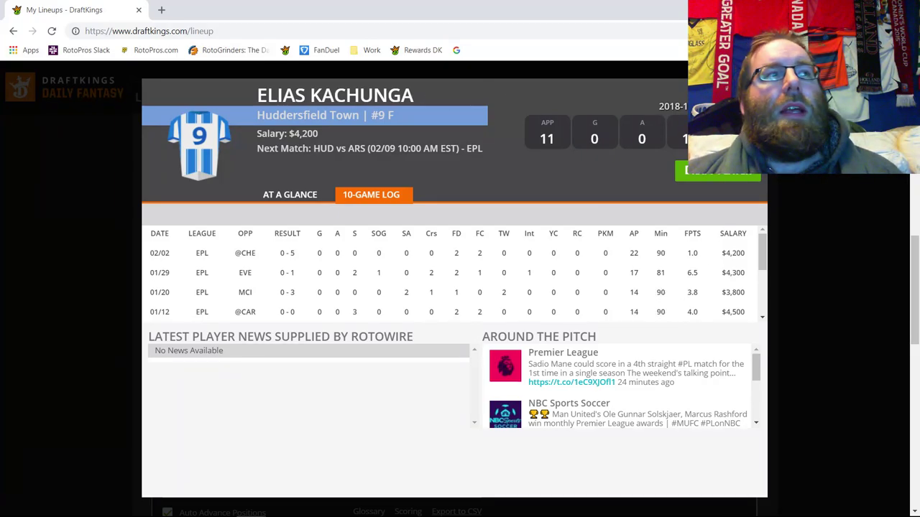
pyautogui.press('Escape')
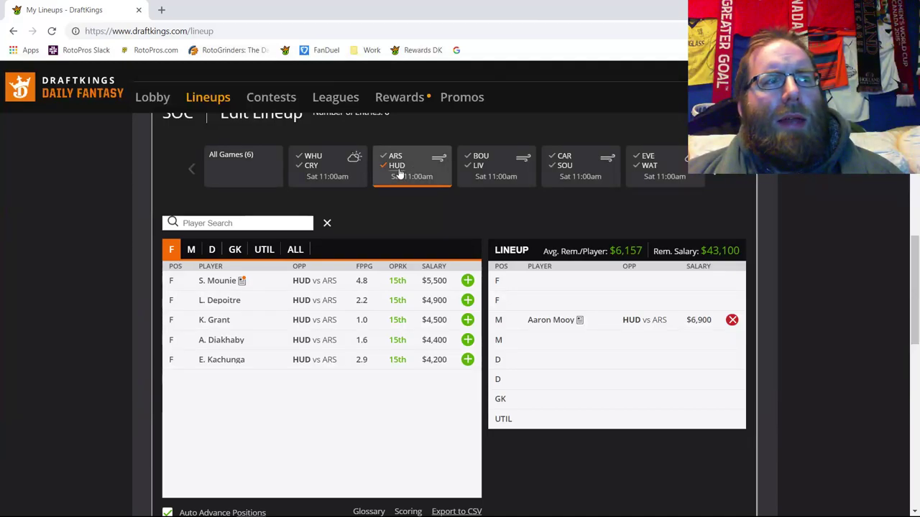
# Try HUD defender Zanka in the lineup while reviewing Chris Löwe's and F. Hadergjonaj's 10-game logs, then remove Zanka again.
pyautogui.click(211, 250)
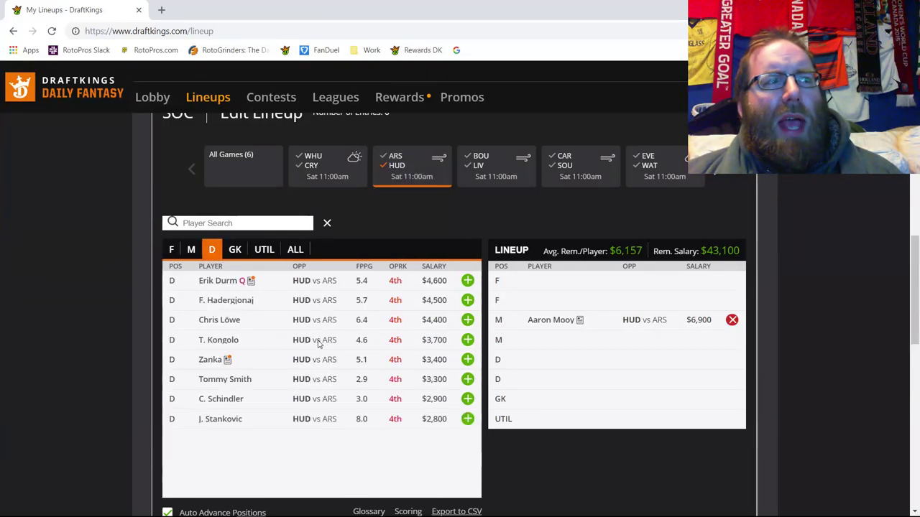
pyautogui.click(467, 359)
pyautogui.click(216, 324)
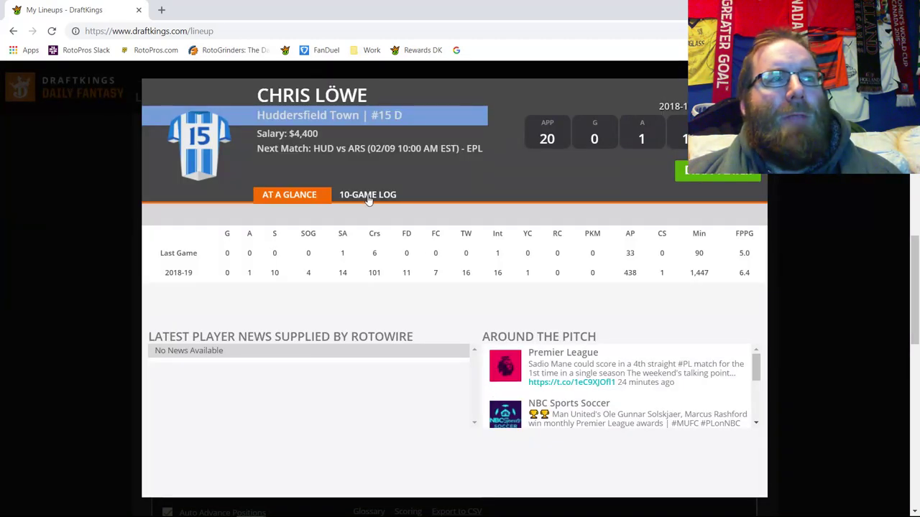
pyautogui.click(368, 198)
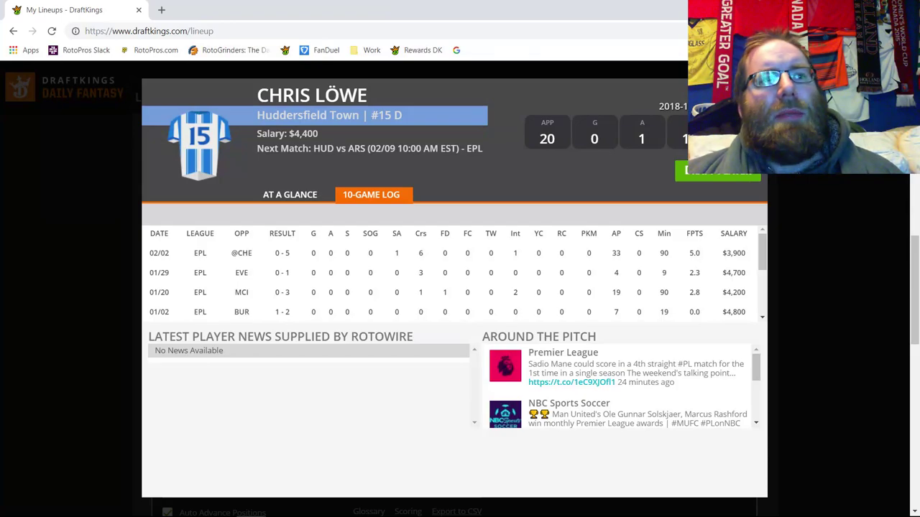
pyautogui.press('Escape')
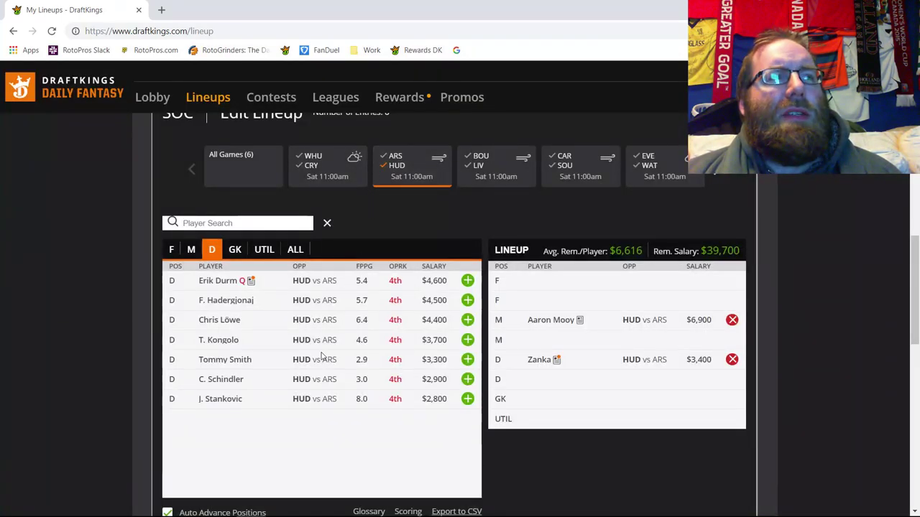
pyautogui.click(243, 303)
pyautogui.click(377, 196)
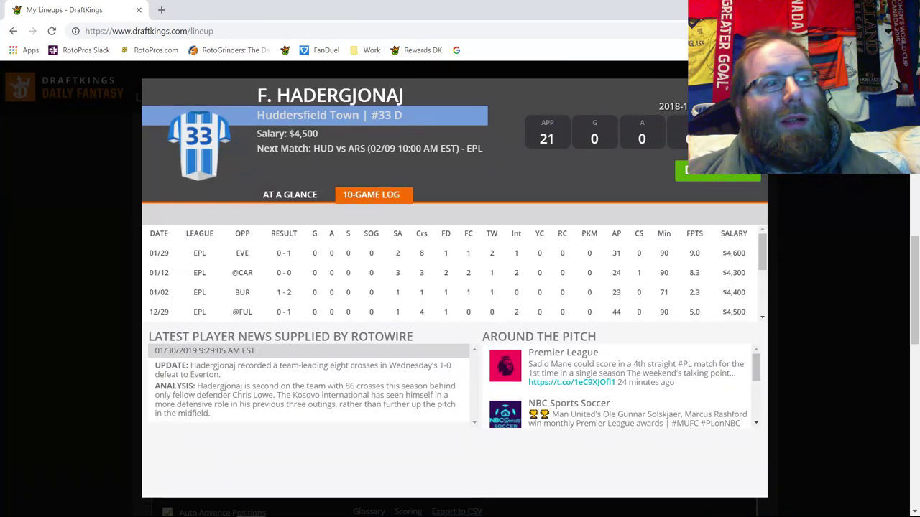
pyautogui.press('Escape')
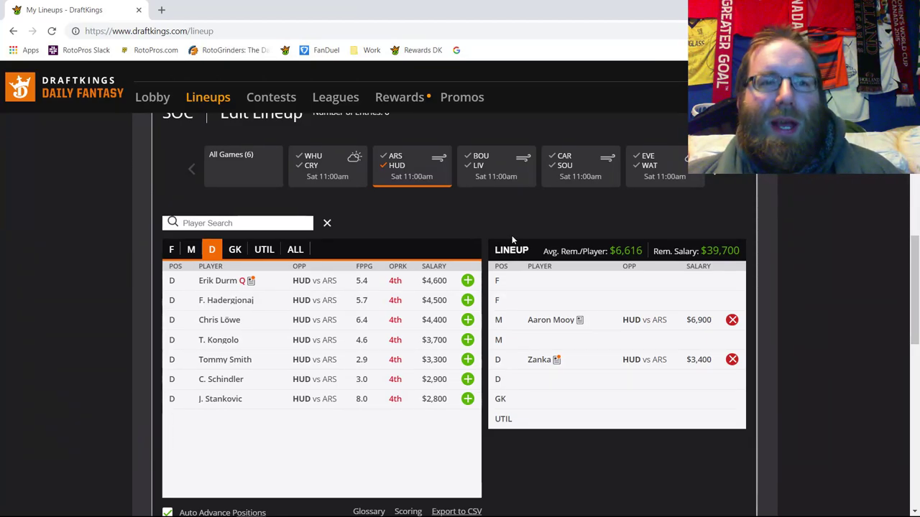
pyautogui.click(732, 359)
# Review the ARS forwards, midfielders and defenders in the ARS–HUD match, then clear the match filter.
pyautogui.click(396, 158)
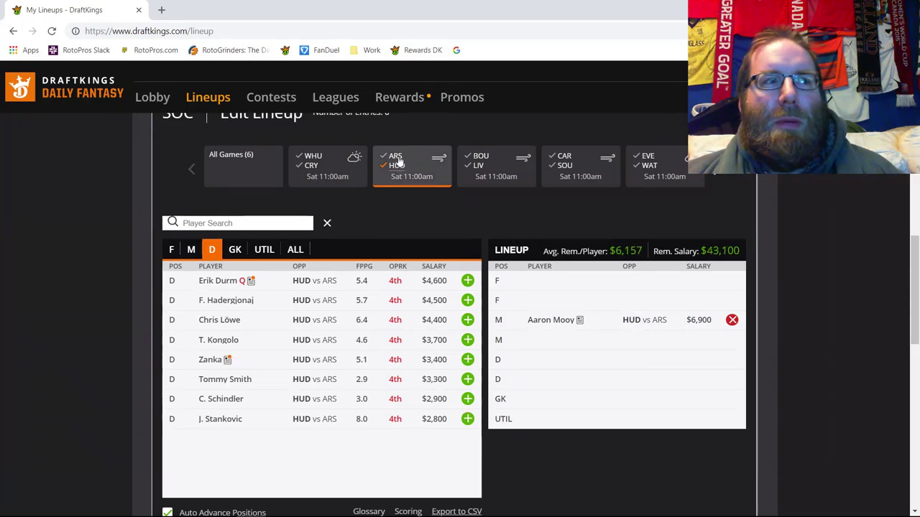
pyautogui.click(171, 249)
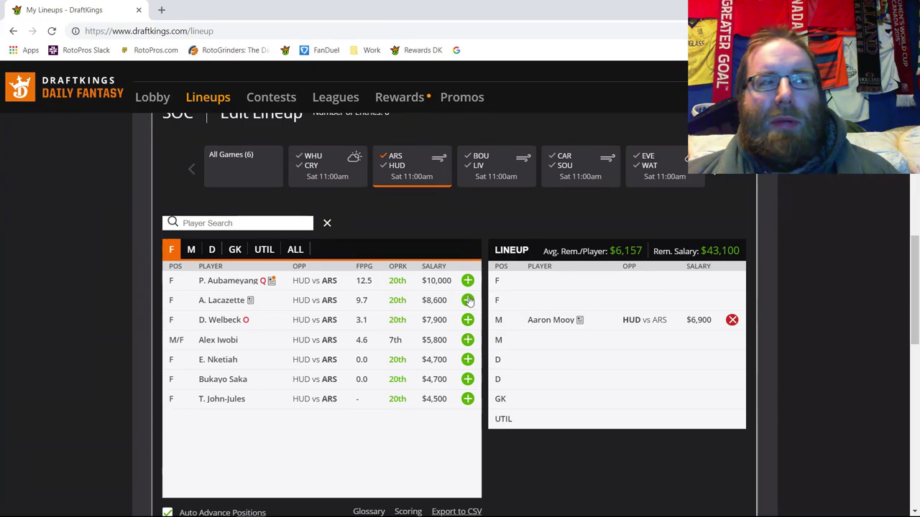
pyautogui.click(191, 249)
pyautogui.click(211, 251)
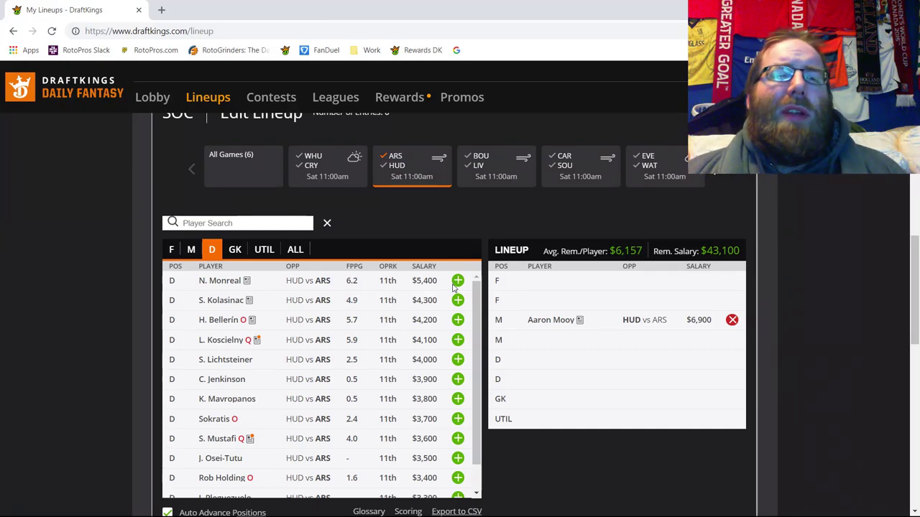
pyautogui.click(400, 162)
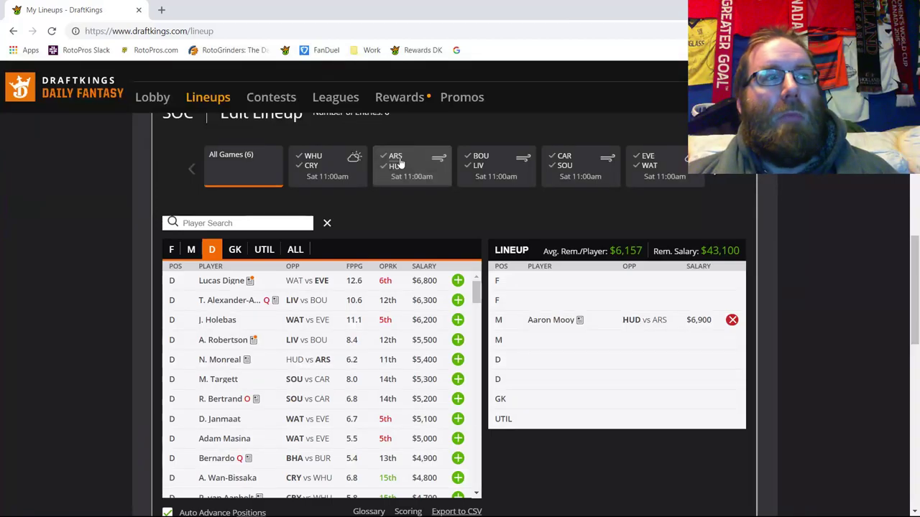
# Check the BOU defenders and goalkeepers in the BOU–LIV match and review Artur Boruc's 10-game log.
pyautogui.click(479, 161)
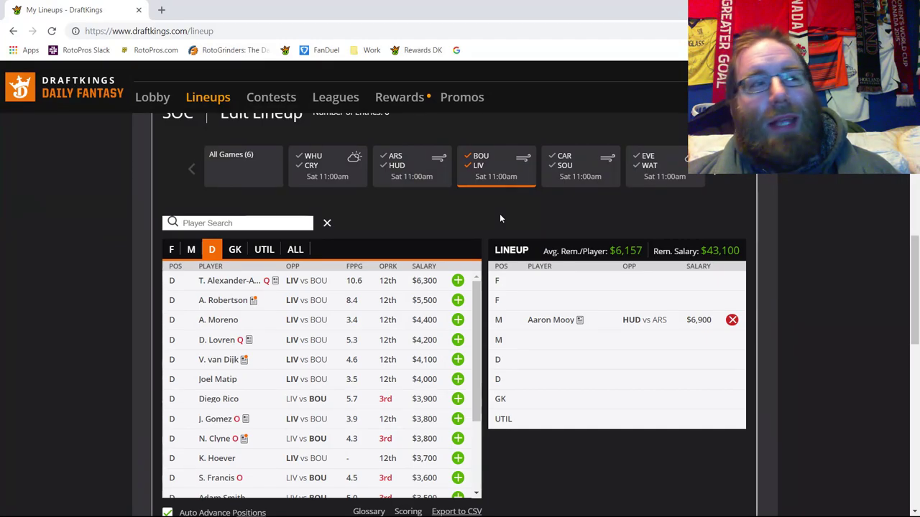
pyautogui.click(479, 166)
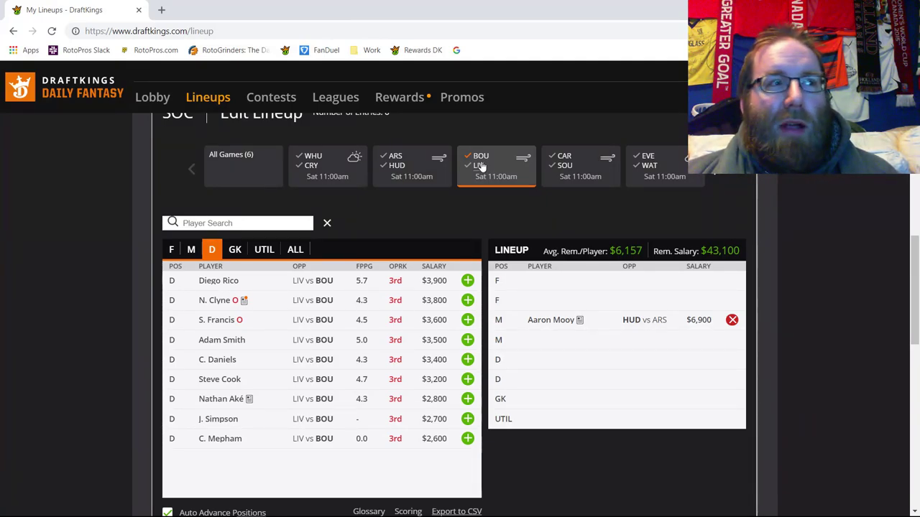
pyautogui.click(234, 250)
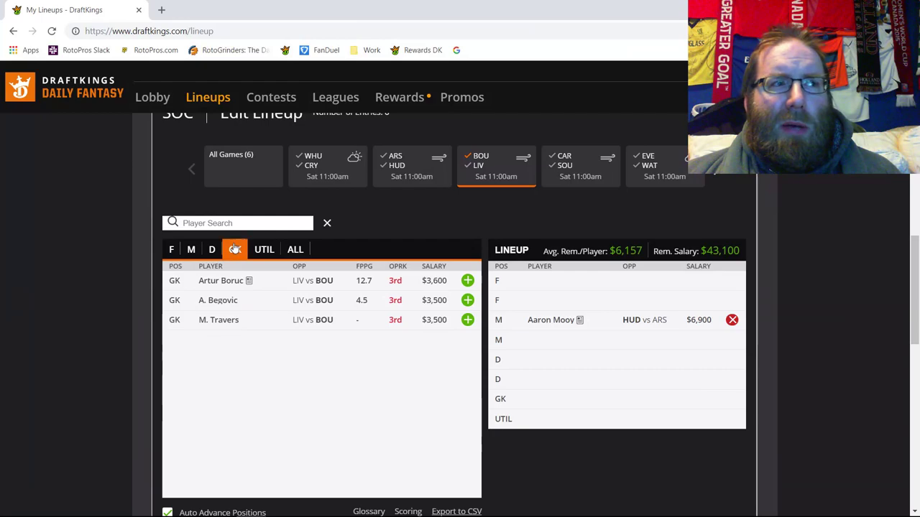
pyautogui.click(284, 287)
pyautogui.click(382, 197)
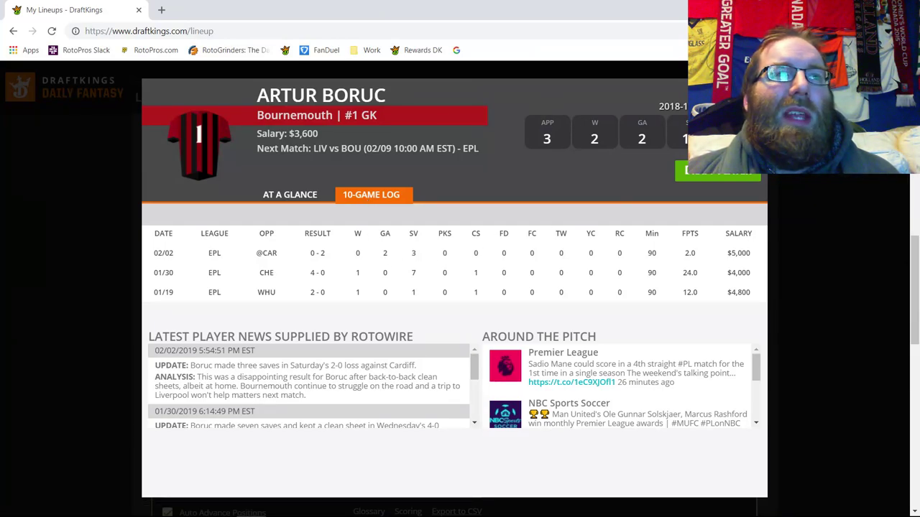
pyautogui.press('Escape')
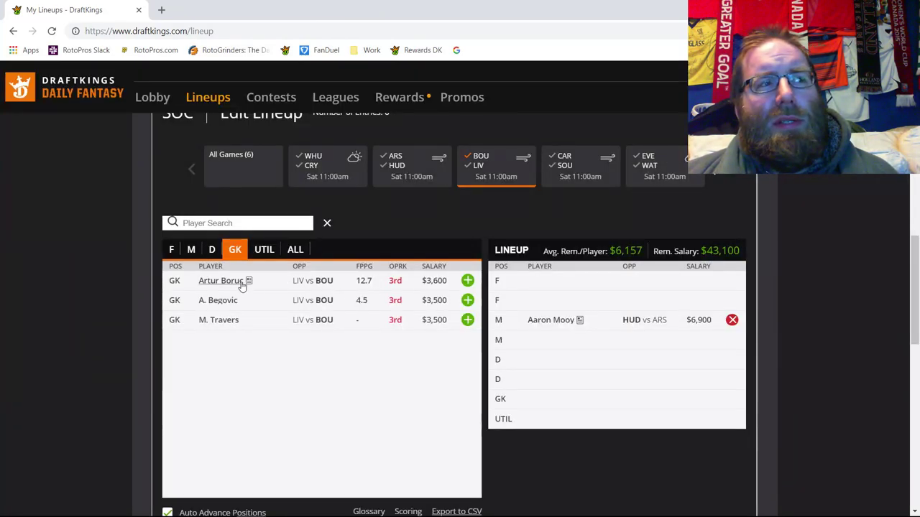
# Add HUD goalkeeper Jonas Lössl to the lineup and clear the match filter.
pyautogui.click(404, 170)
pyautogui.click(484, 161)
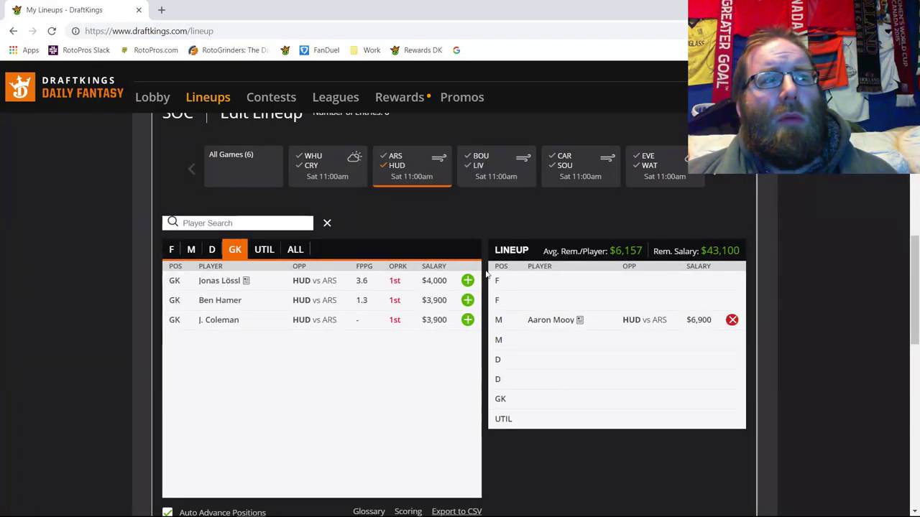
pyautogui.click(467, 280)
pyautogui.click(399, 165)
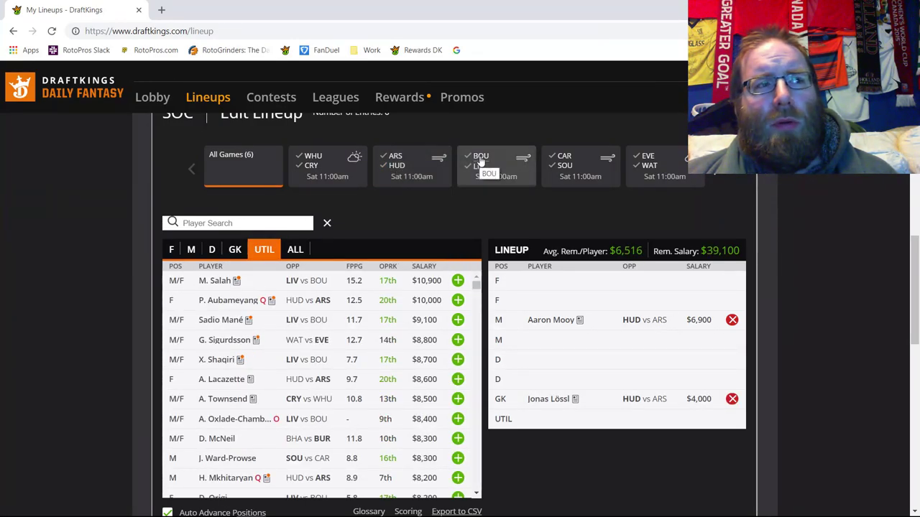
# Compare the BOU and LIV utility players, then review the BOU defenders and midfielders.
pyautogui.click(481, 163)
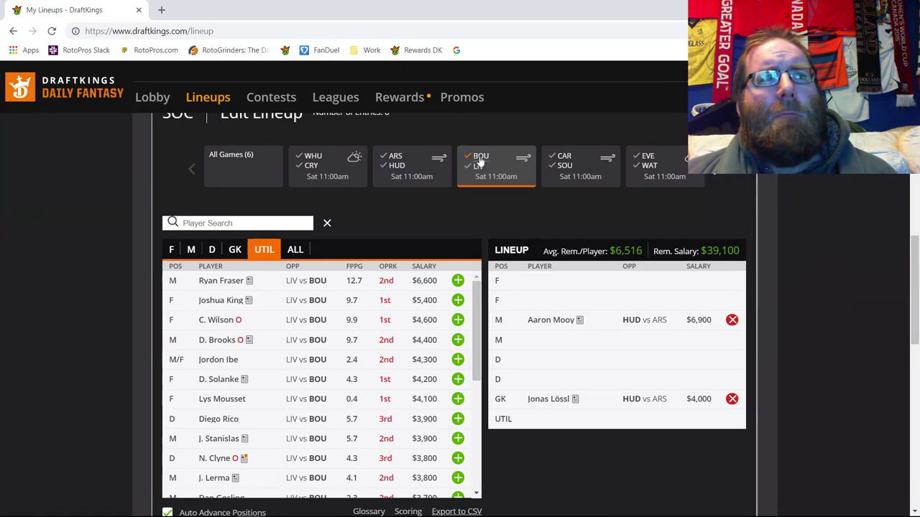
pyautogui.click(480, 161)
pyautogui.click(480, 162)
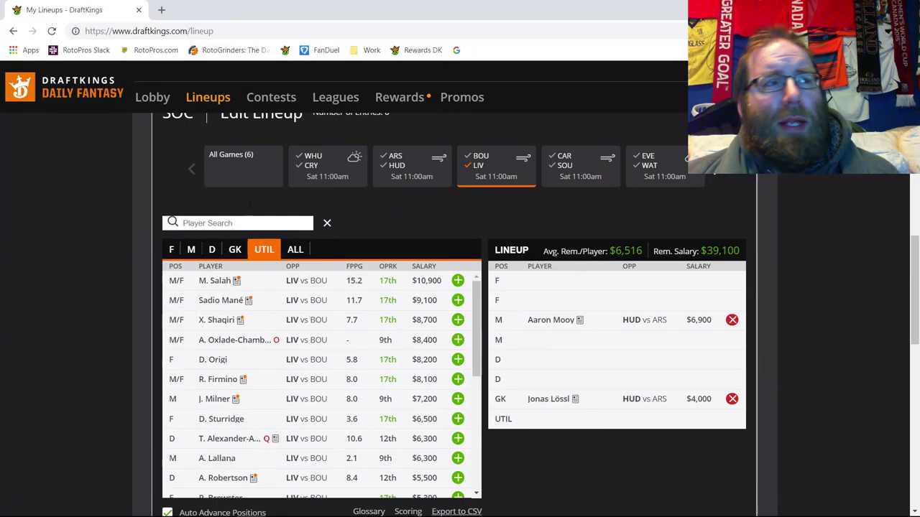
pyautogui.click(477, 165)
pyautogui.click(480, 156)
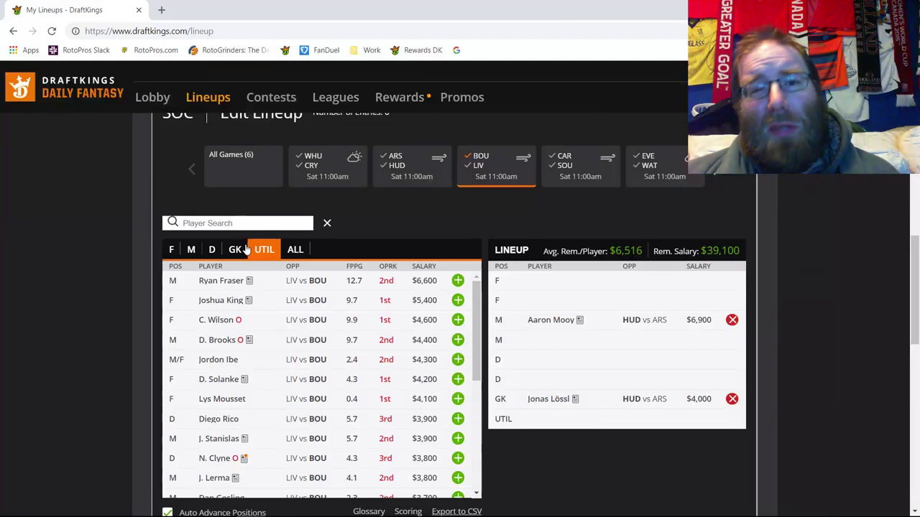
pyautogui.click(210, 250)
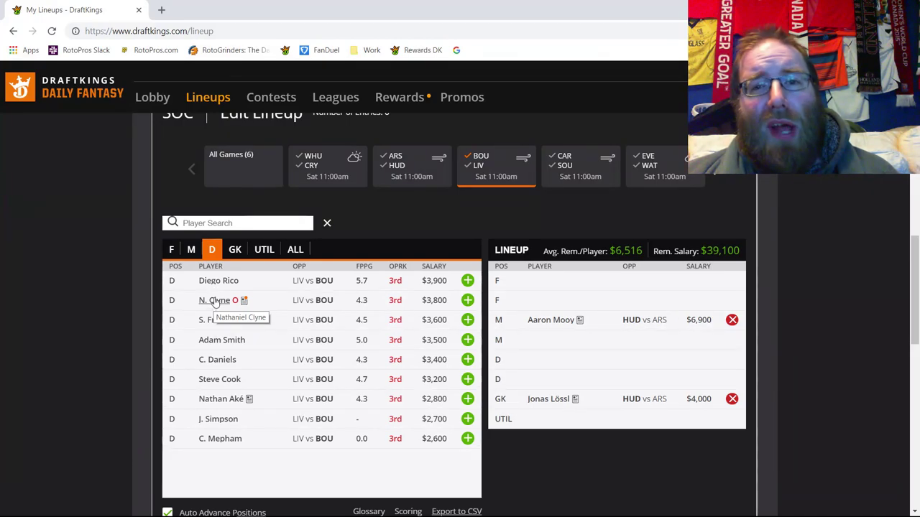
pyautogui.click(191, 249)
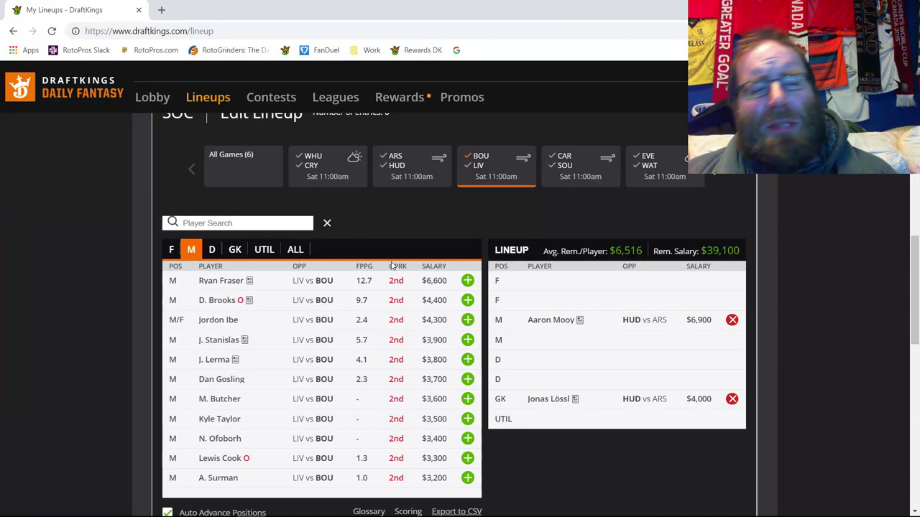
# Check Ryan Fraser's season statistics and news, and try BOU forward Joshua King in the lineup.
pyautogui.click(206, 283)
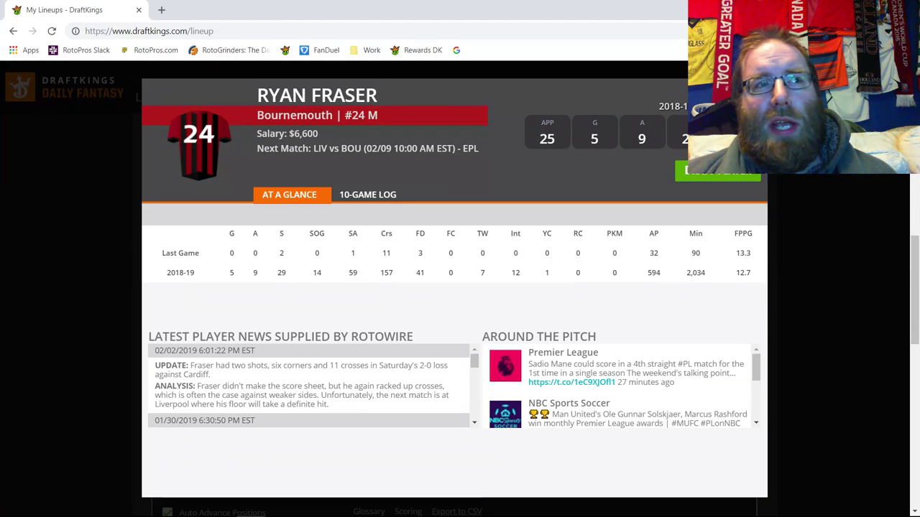
pyautogui.press('Escape')
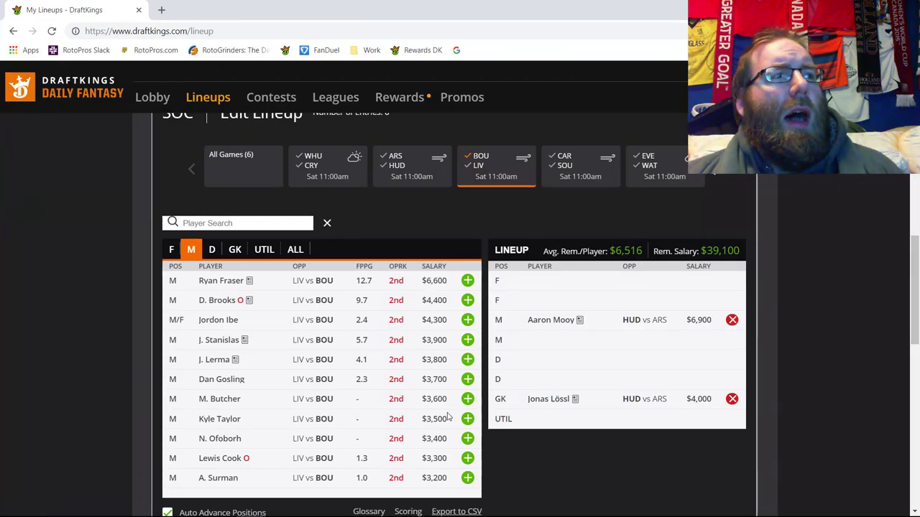
pyautogui.click(172, 248)
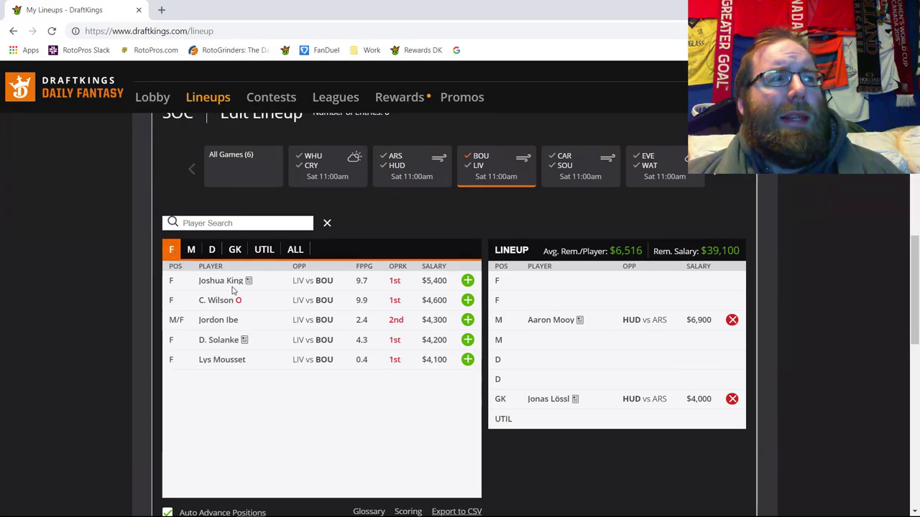
pyautogui.click(467, 280)
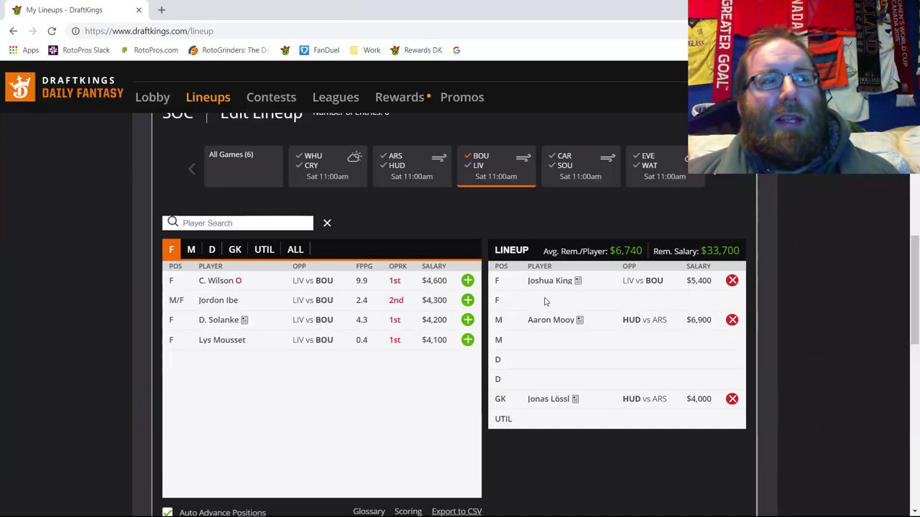
# Among the LIV goalkeepers, review Alisson's season statistics and 10-game log.
pyautogui.click(483, 178)
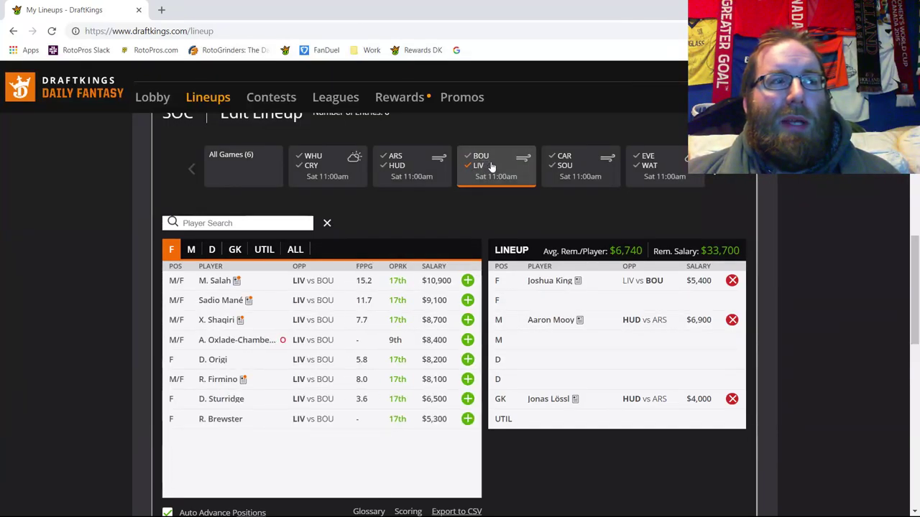
pyautogui.click(234, 249)
pyautogui.click(219, 280)
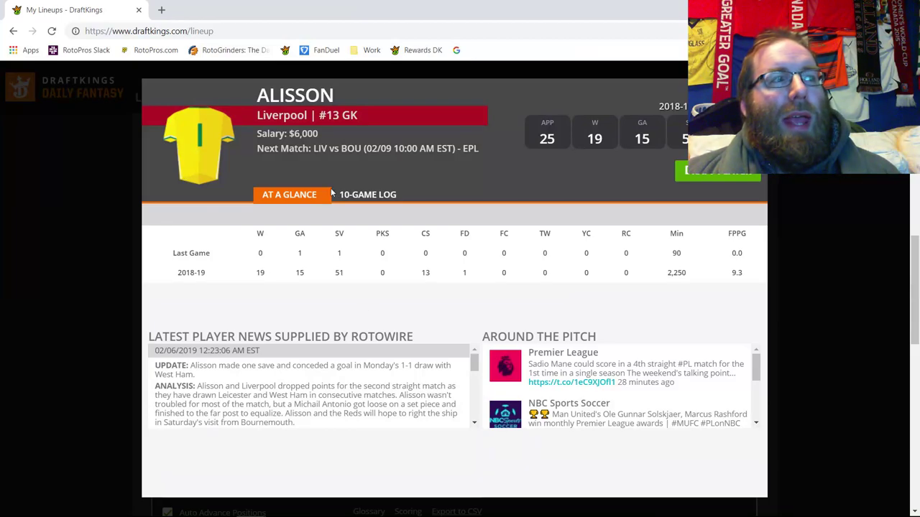
pyautogui.click(375, 199)
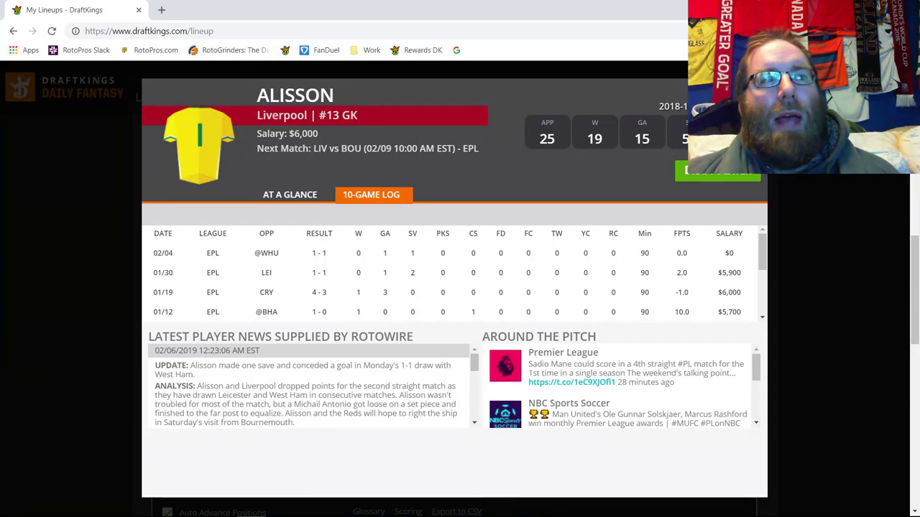
pyautogui.press('Escape')
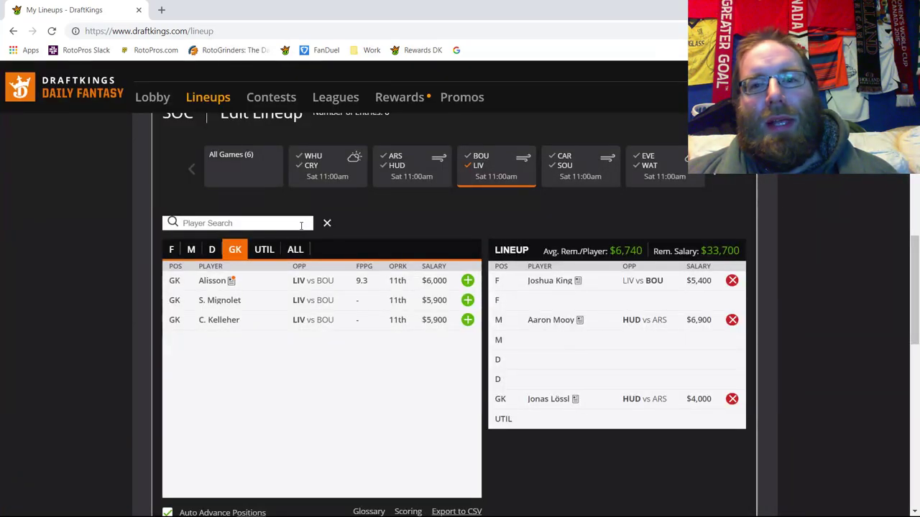
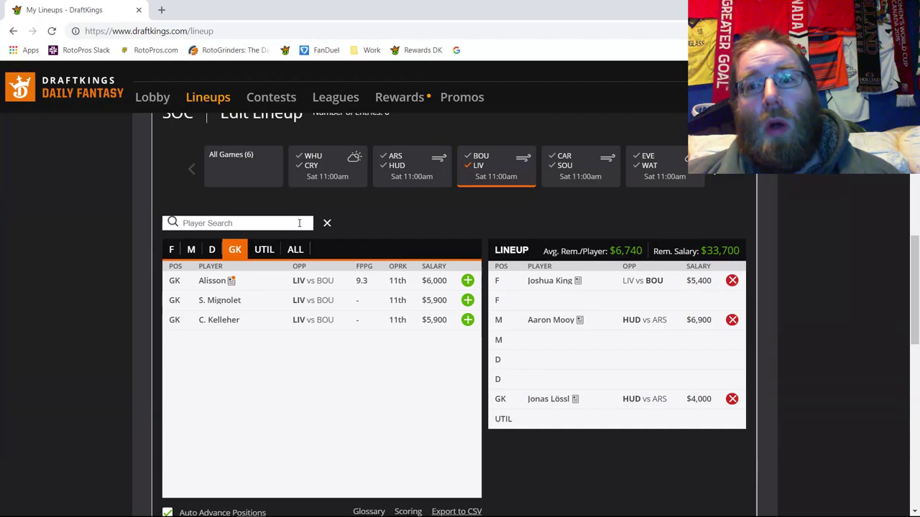
# Add LIV midfielder Sadio Mané and defender A. Robertson to the lineup, checking Robertson's season statistics and news.
pyautogui.click(191, 250)
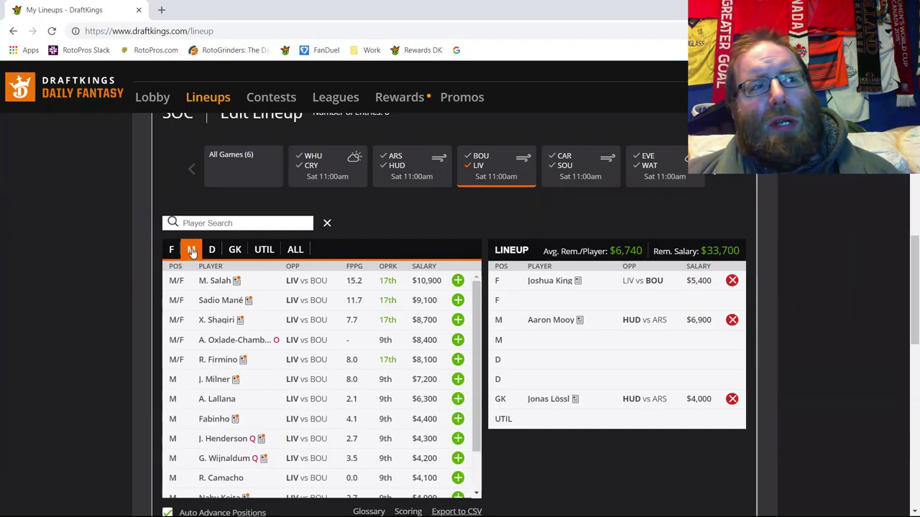
pyautogui.click(457, 301)
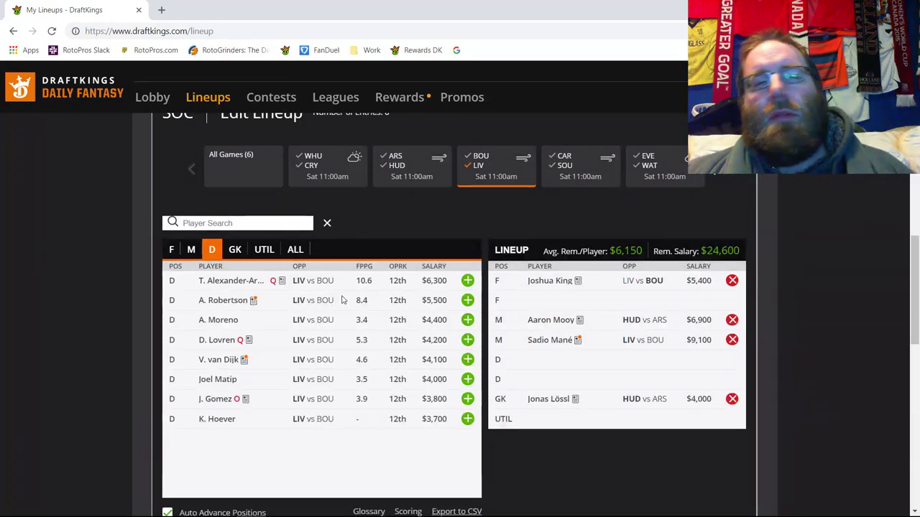
pyautogui.click(467, 300)
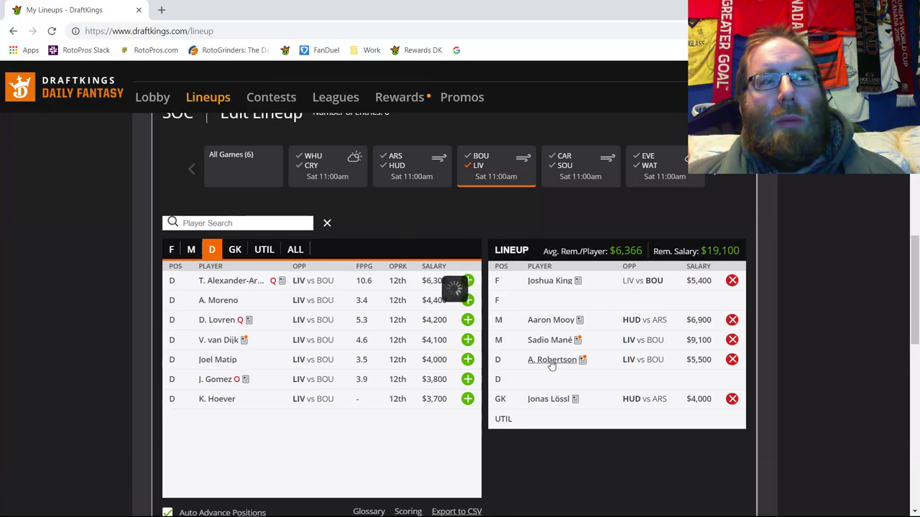
pyautogui.click(551, 361)
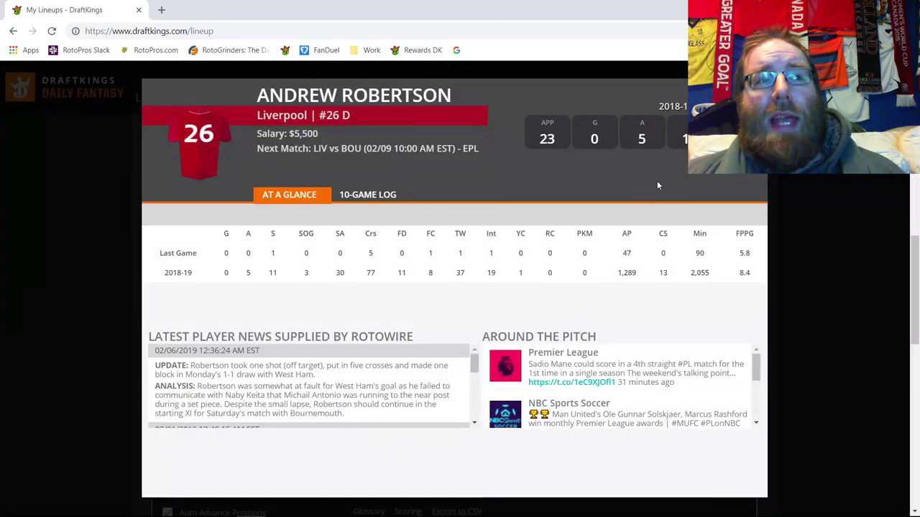
pyautogui.press('Escape')
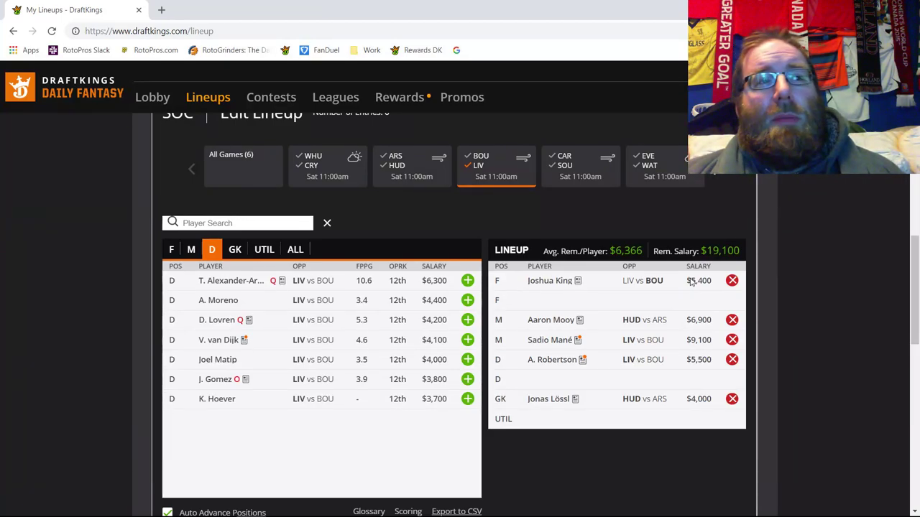
# Remove Joshua King from the lineup and clear the BOU–LIV match filter.
pyautogui.click(731, 280)
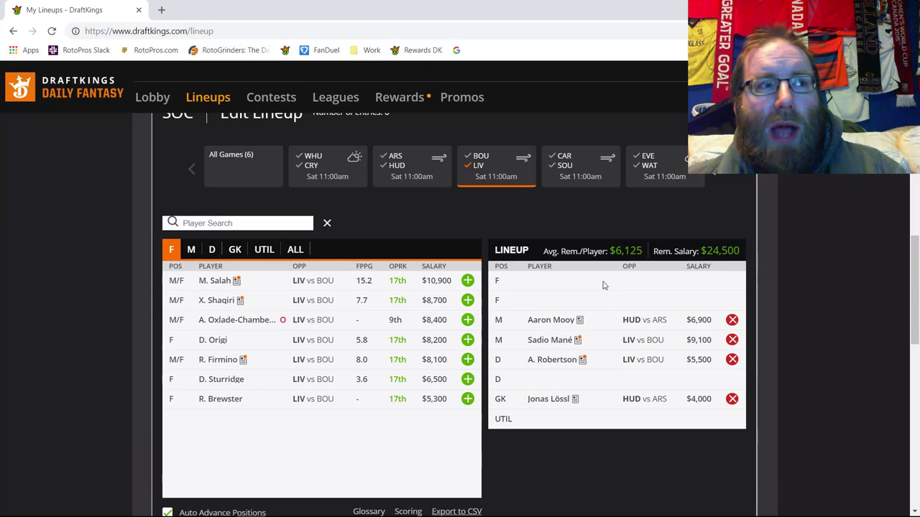
pyautogui.click(480, 175)
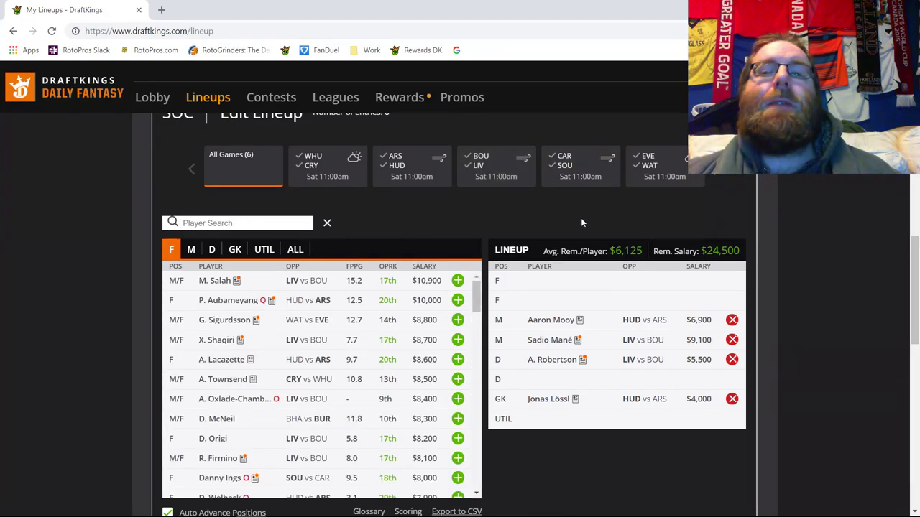
# Filter the player pool to CAR from the CAR–SOU match, look over its goalkeepers, and add defender Joe Bennett to the lineup.
pyautogui.click(580, 164)
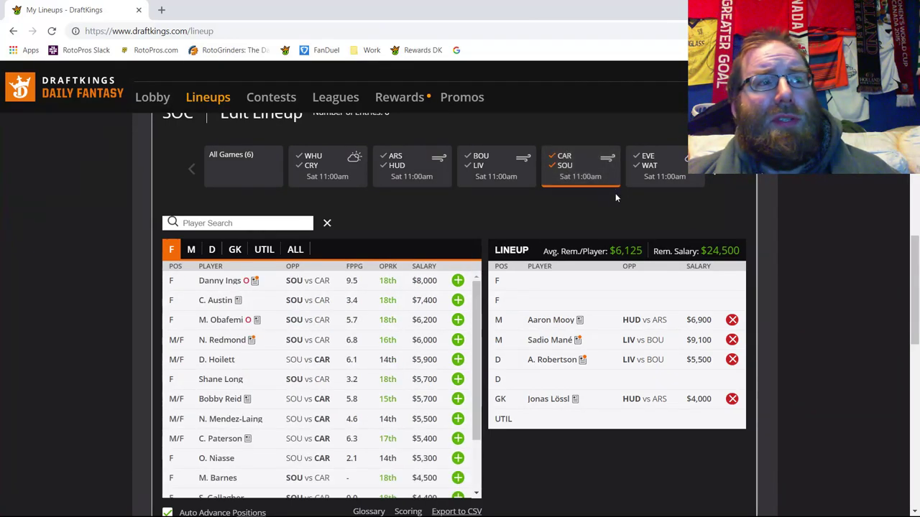
pyautogui.click(565, 166)
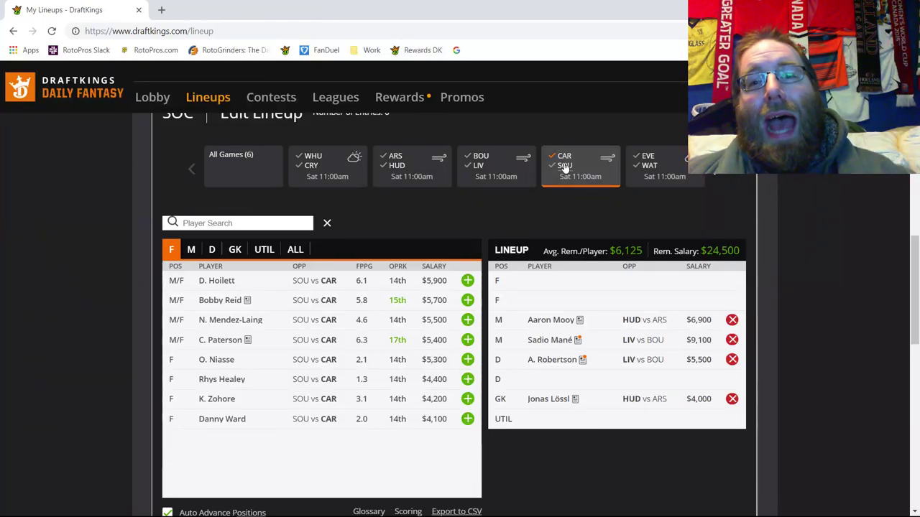
pyautogui.click(235, 250)
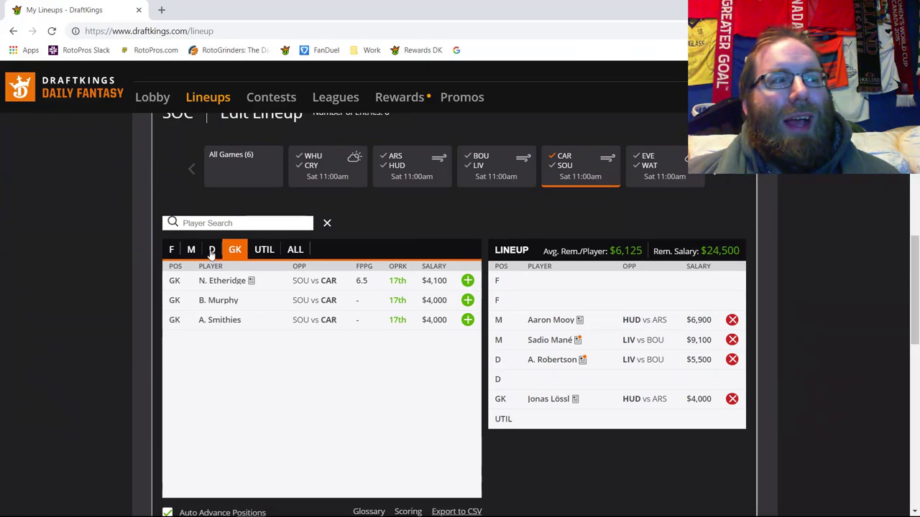
pyautogui.click(212, 249)
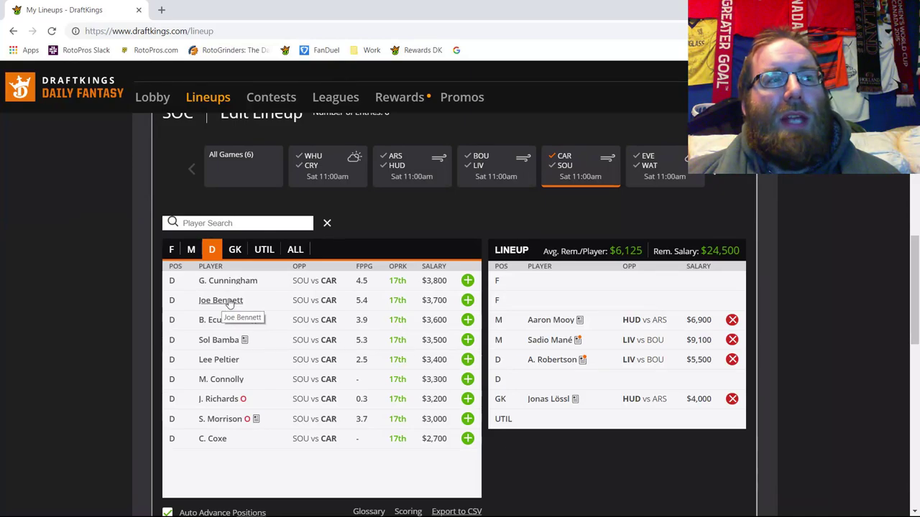
pyautogui.click(467, 300)
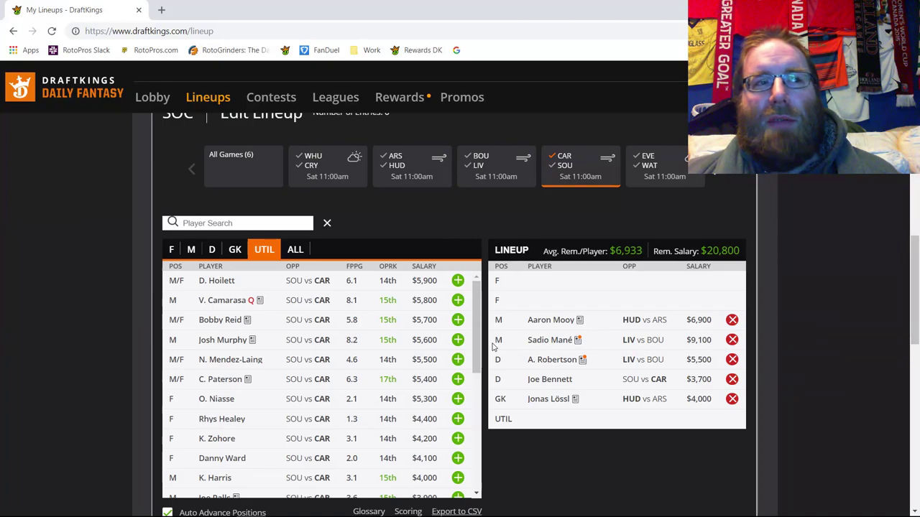
# Among the CAR midfielders, check D. Hoilett's season statistics and news, and Bobby Reid's statistics and 10-game log.
pyautogui.click(193, 249)
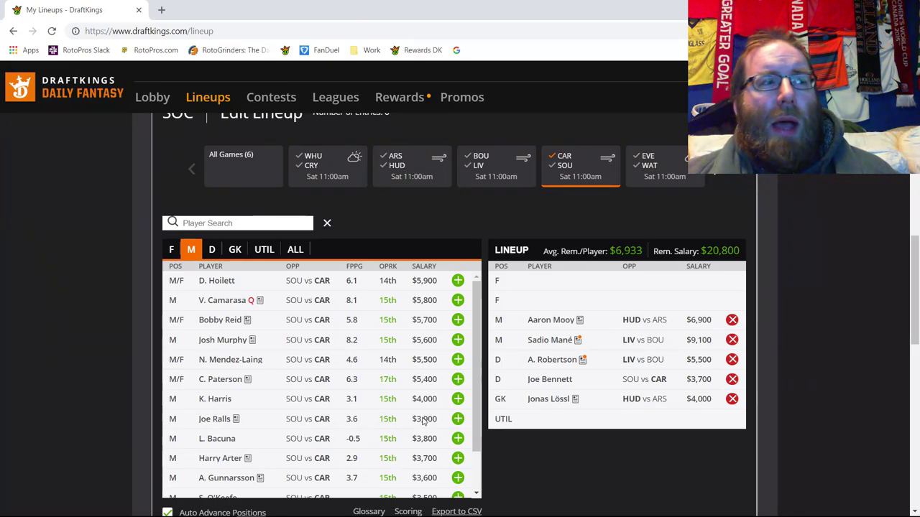
pyautogui.click(226, 285)
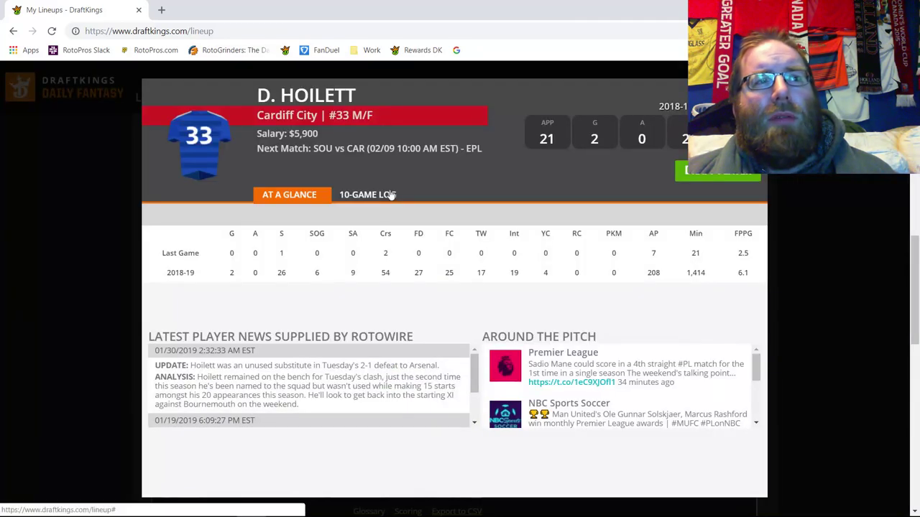
pyautogui.click(717, 173)
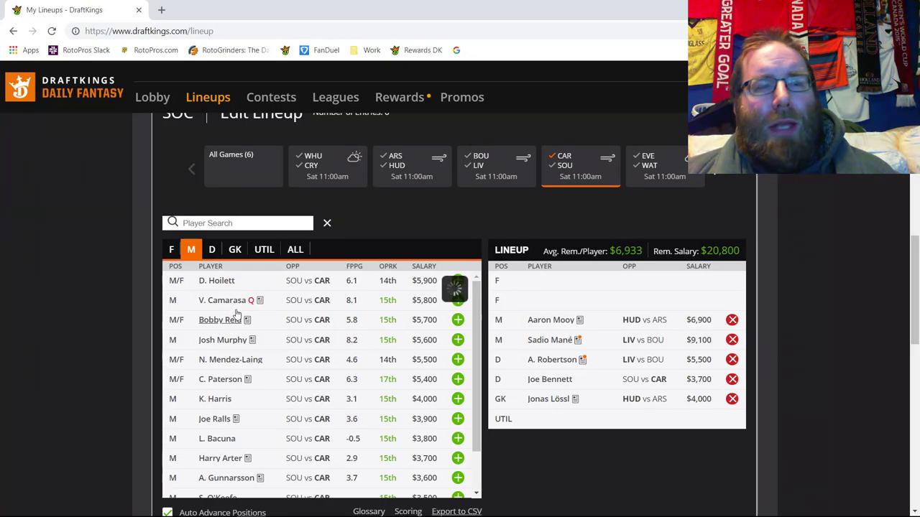
pyautogui.click(231, 320)
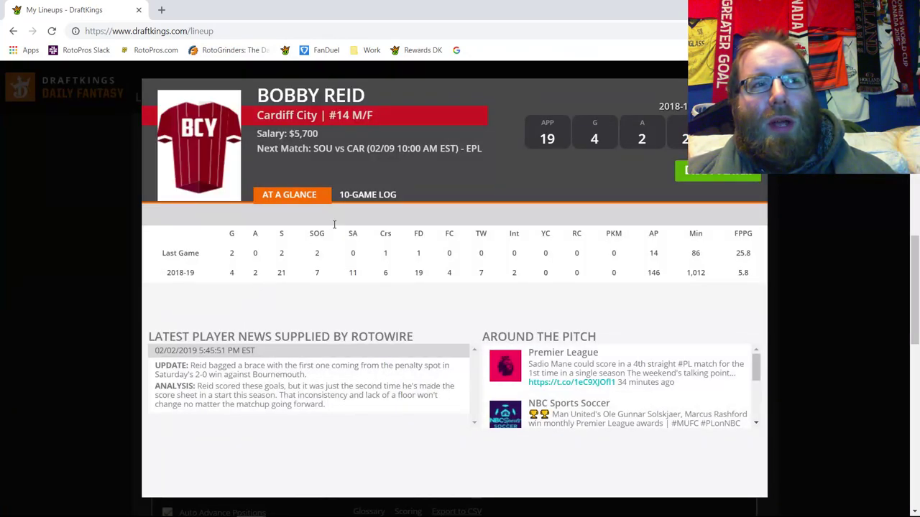
pyautogui.click(369, 196)
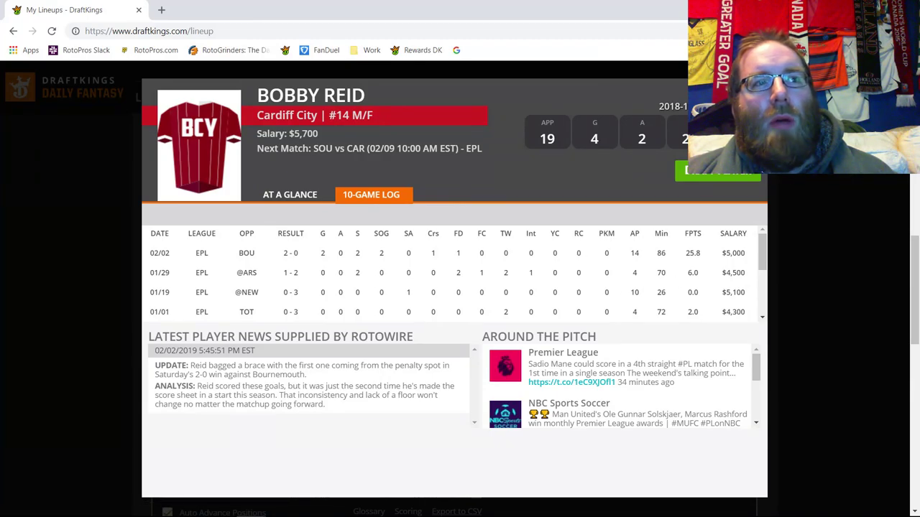
pyautogui.press('Escape')
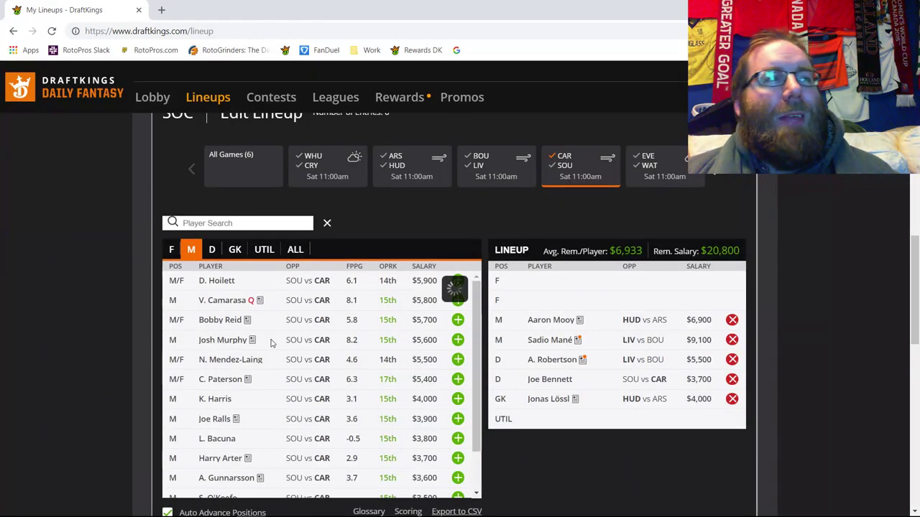
# Review CAR midfielder Josh Murphy's 10-game log and Callum Paterson's season statistics and news.
pyautogui.click(271, 342)
pyautogui.click(383, 197)
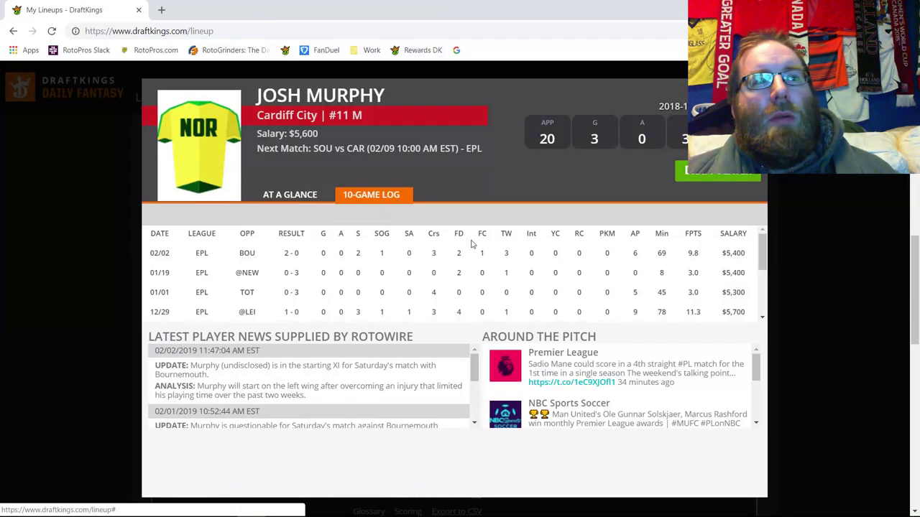
pyautogui.press('Escape')
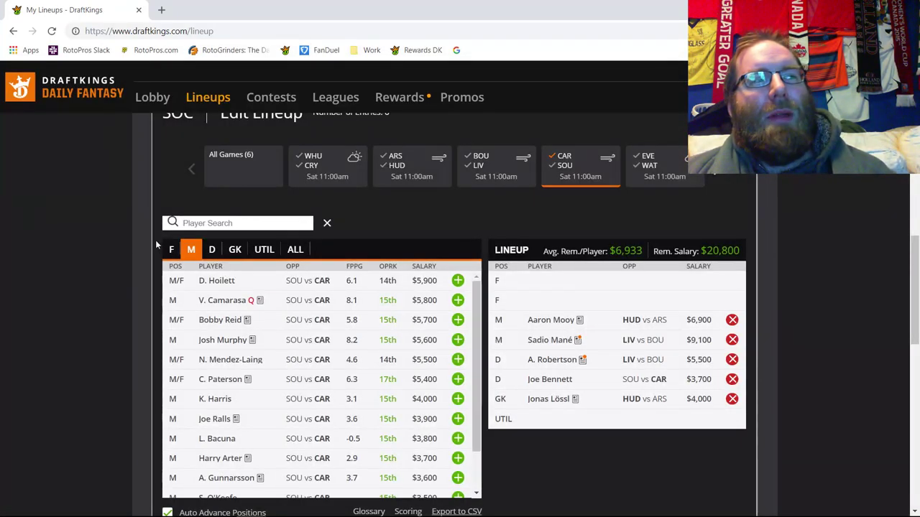
pyautogui.click(227, 378)
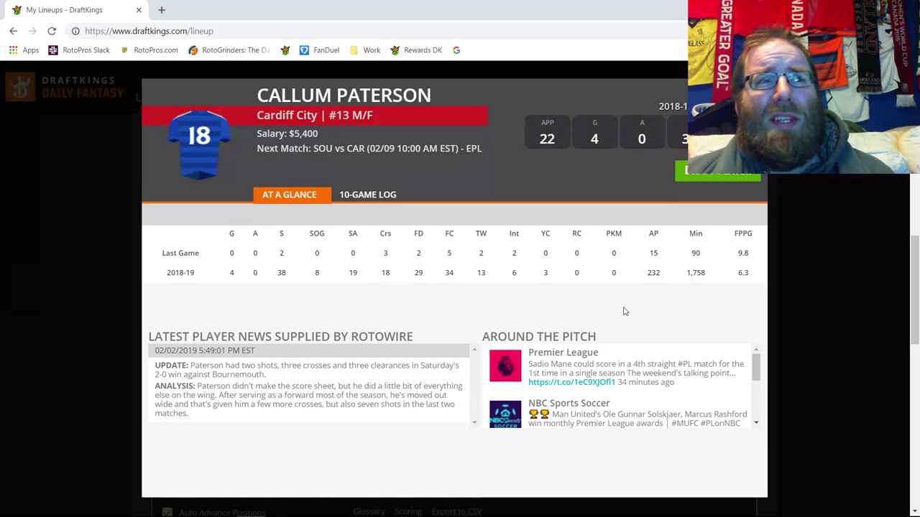
pyautogui.press('Escape')
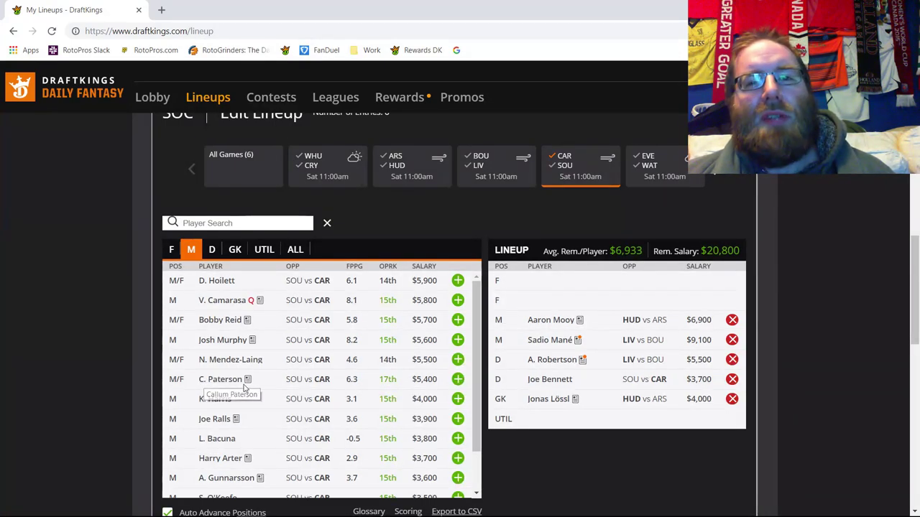
# Among the CAR forwards, review O. Niasse's 10-game log and news.
pyautogui.click(168, 250)
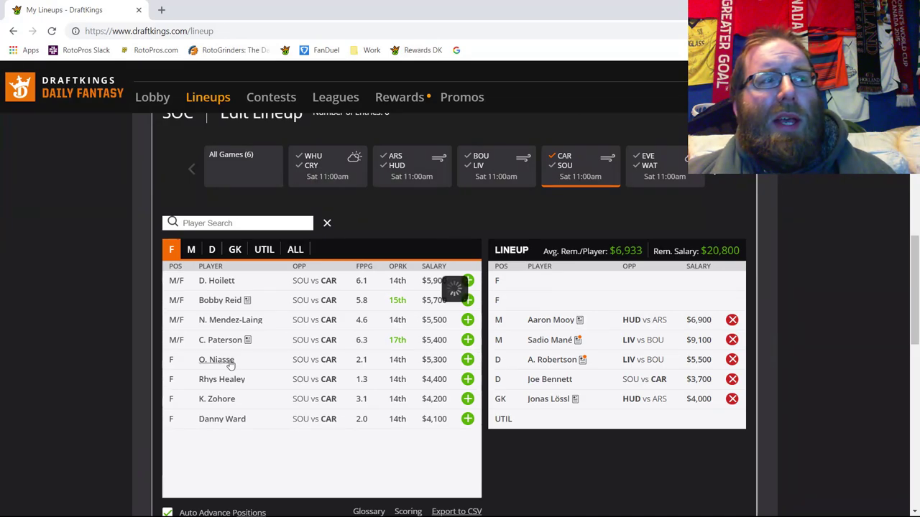
pyautogui.click(228, 361)
pyautogui.click(383, 194)
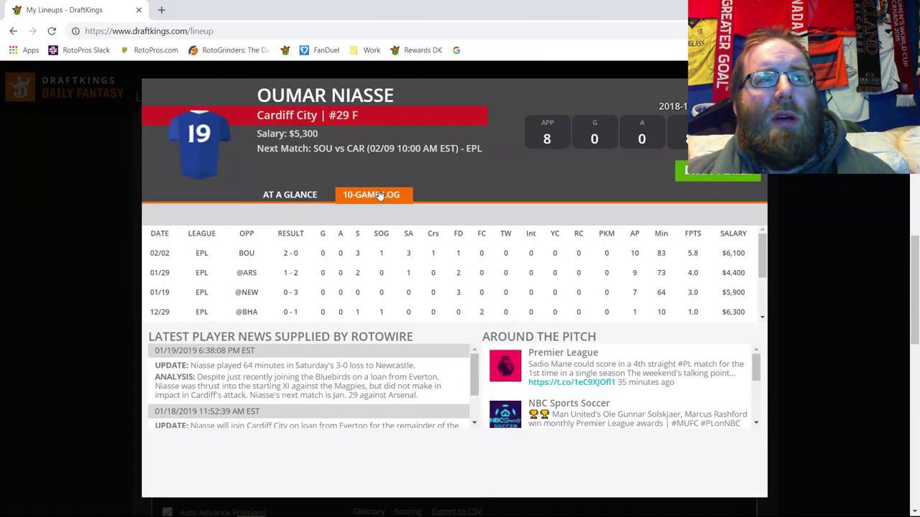
pyautogui.press('Escape')
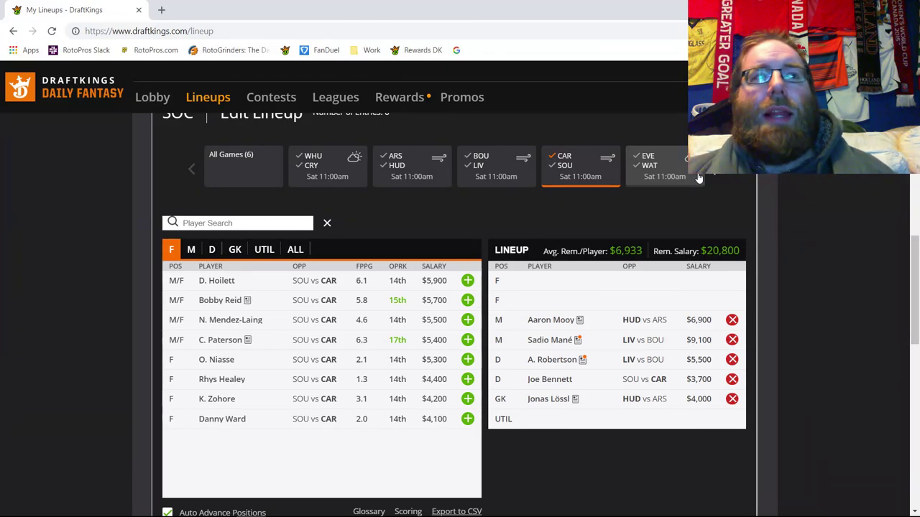
# Switch the CAR–SOU filter from CAR to SOU players and remove Joe Bennett from the lineup.
pyautogui.click(571, 159)
pyautogui.click(564, 166)
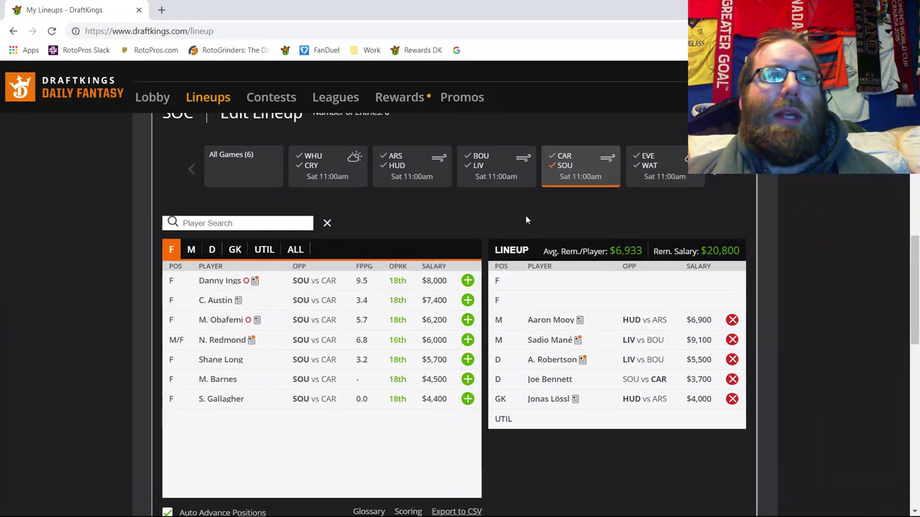
pyautogui.click(731, 381)
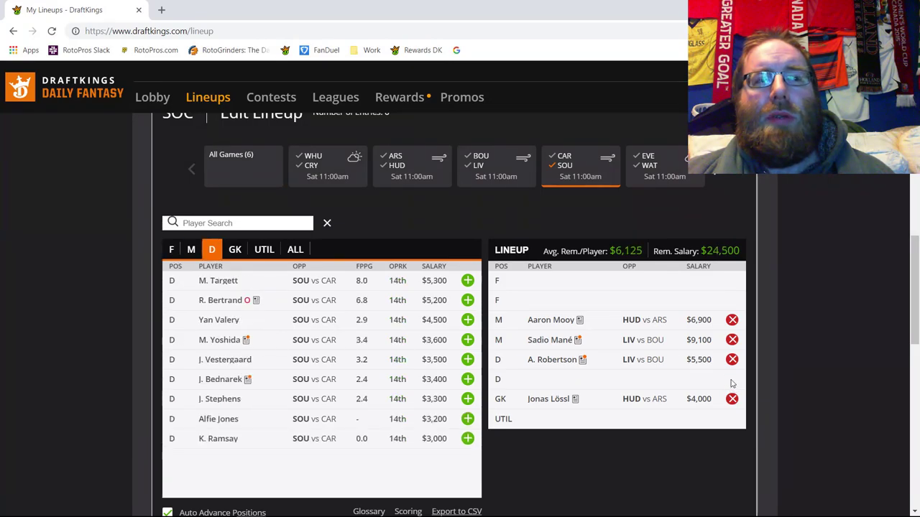
# Look over the SOU goalkeepers and add SOU defender M. Targett to the lineup.
pyautogui.click(238, 250)
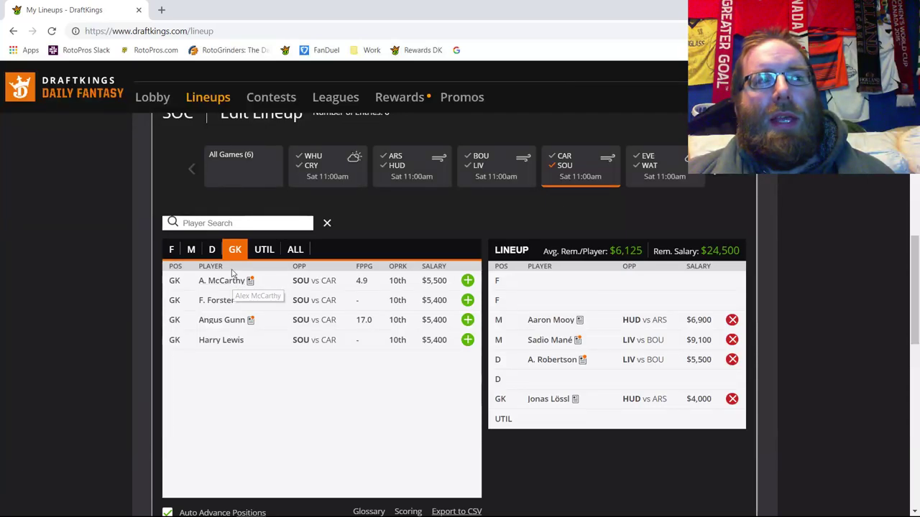
pyautogui.click(212, 252)
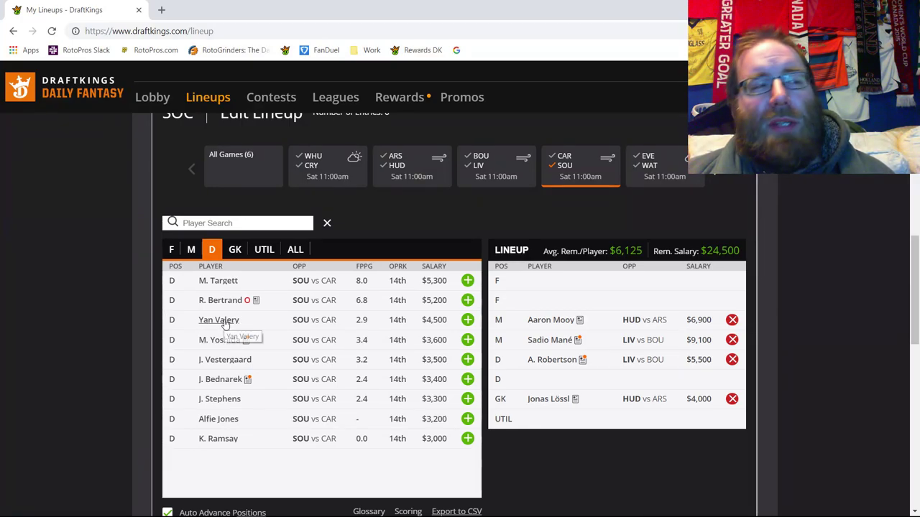
pyautogui.click(467, 280)
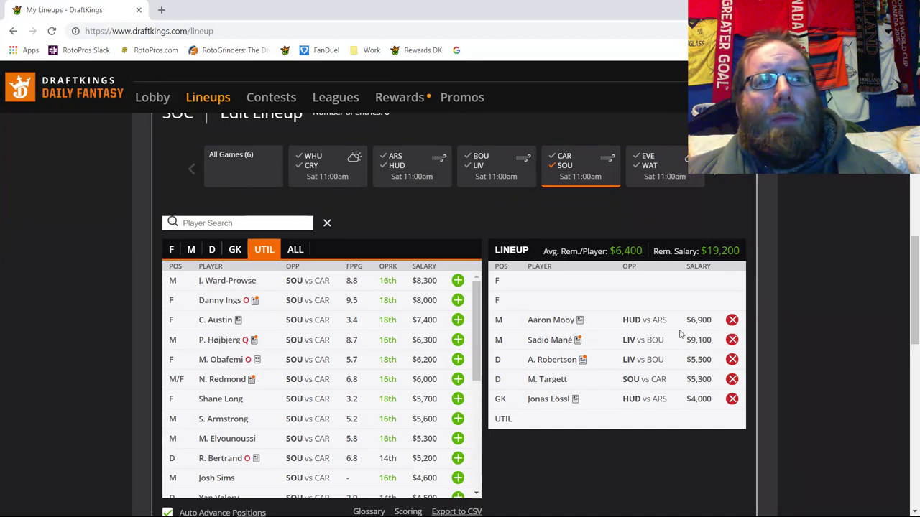
# Replace Sadio Mané with SOU midfielder J. Ward-Prowse in the lineup, and check Ward-Prowse's season statistics and 10-game log.
pyautogui.click(731, 340)
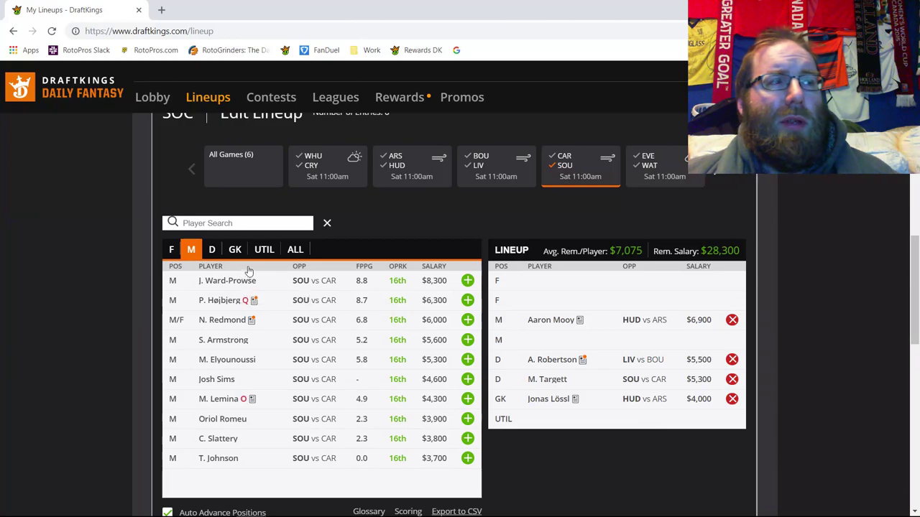
pyautogui.click(467, 281)
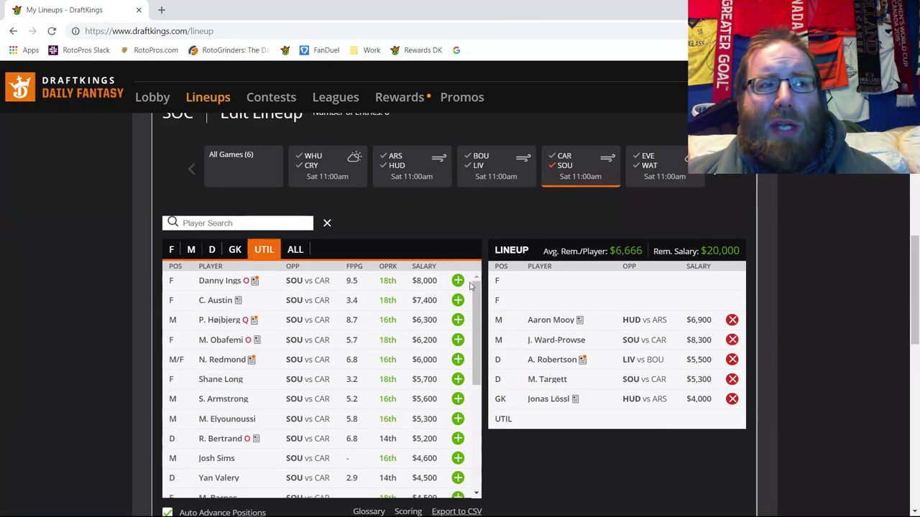
pyautogui.click(566, 346)
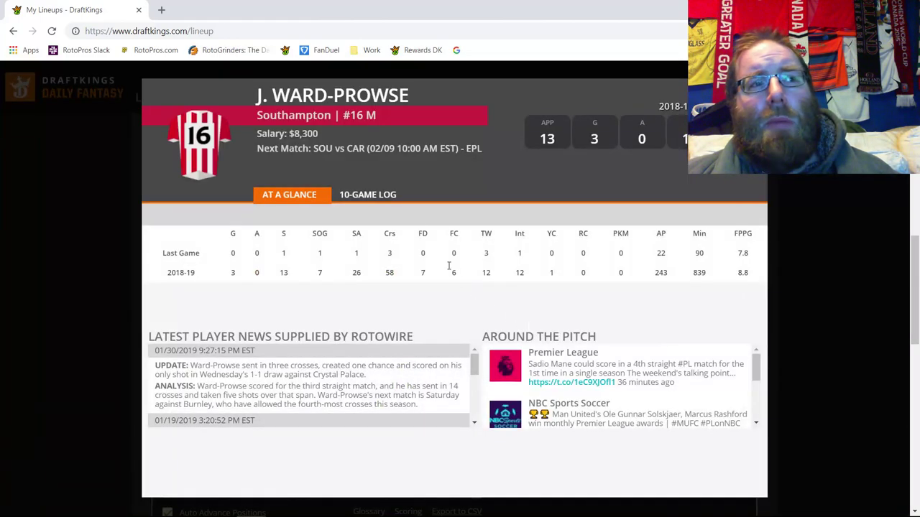
pyautogui.click(387, 195)
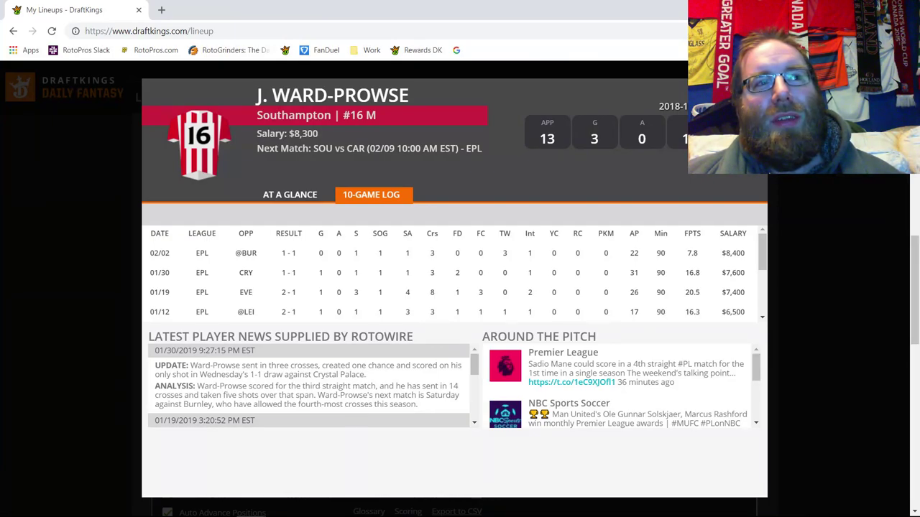
pyautogui.press('Escape')
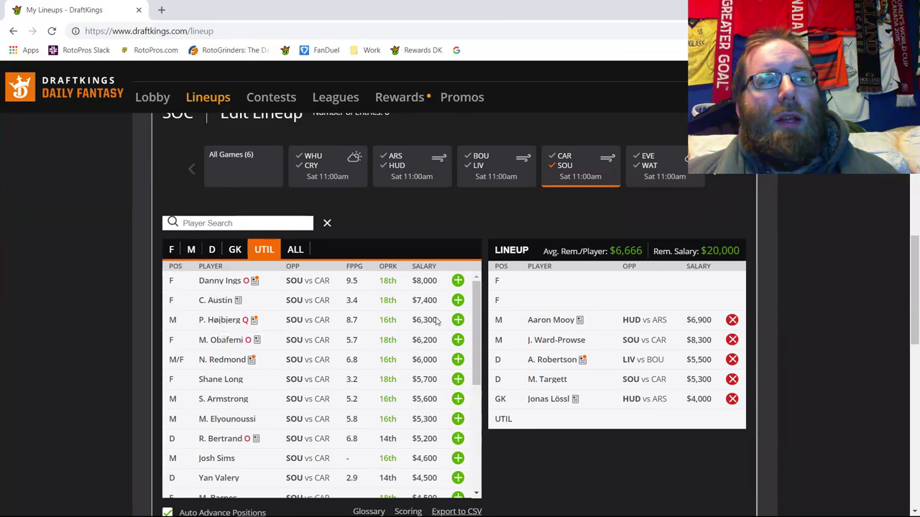
# Try P. Højbjerg in J. Ward-Prowse's midfield slot to compare remaining salary, and put Ward-Prowse back in.
pyautogui.click(731, 340)
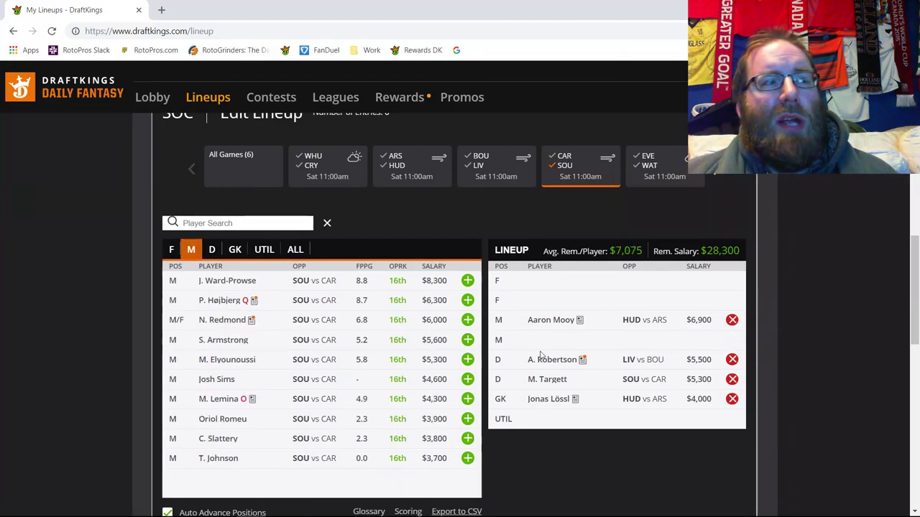
pyautogui.click(467, 300)
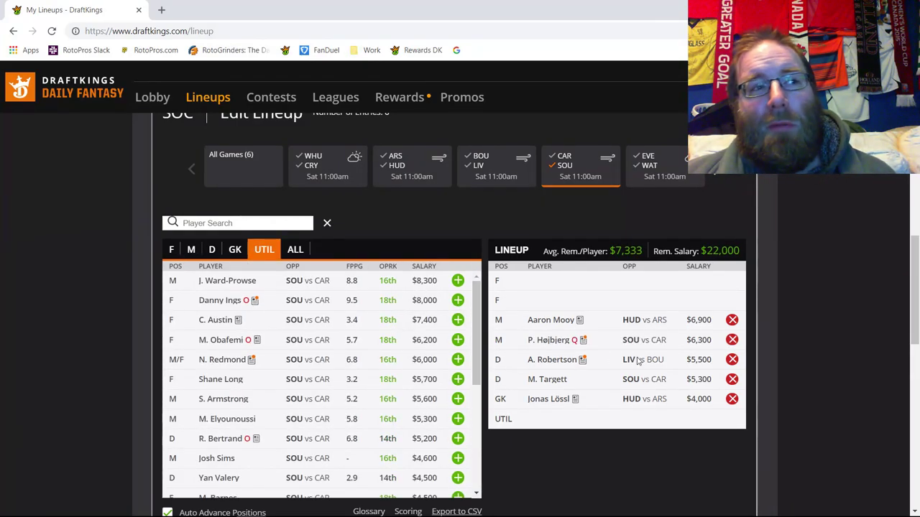
pyautogui.click(732, 342)
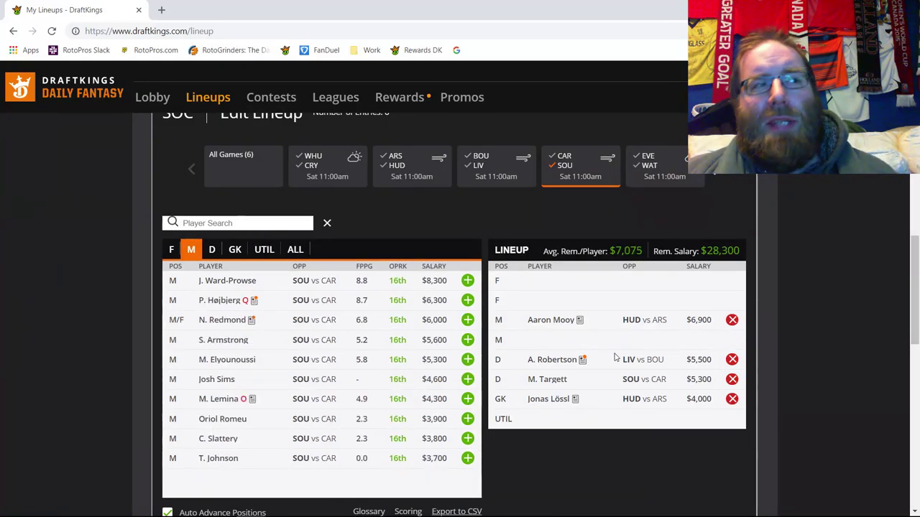
pyautogui.click(467, 280)
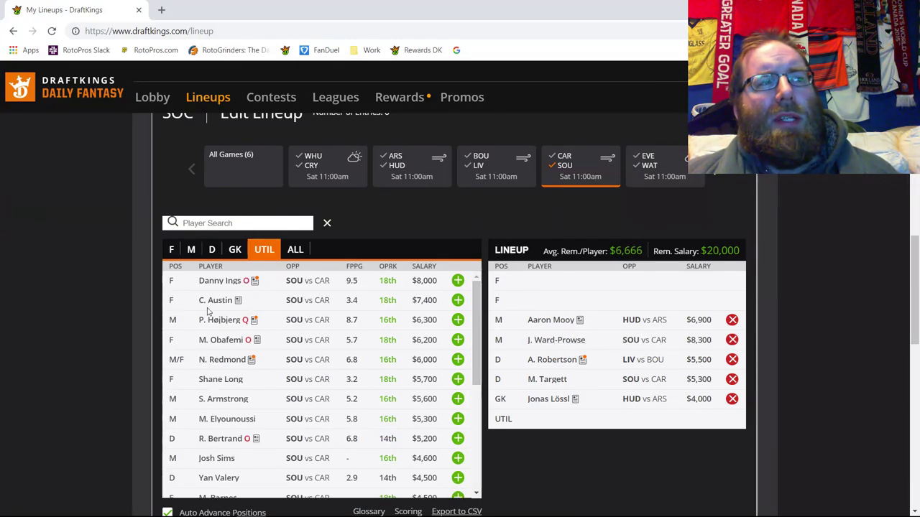
# Review SOU midfielder/forward N. Redmond's season statistics, news and 10-game log.
pyautogui.click(217, 367)
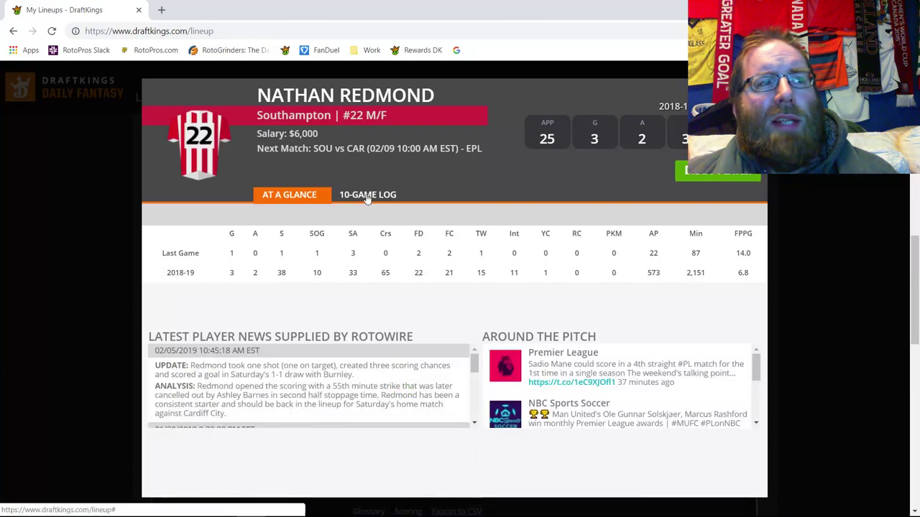
pyautogui.click(367, 197)
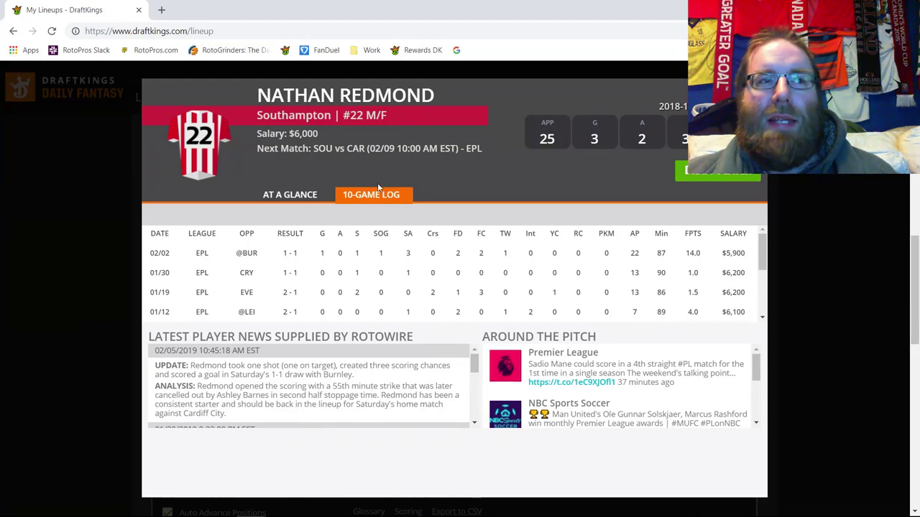
pyautogui.press('Escape')
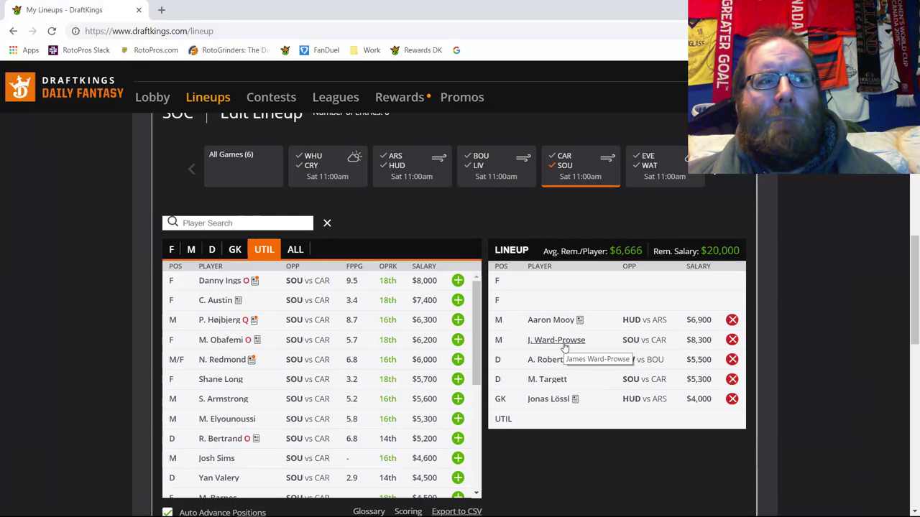
# Remove HUD midfielder Aaron Mooy from the lineup, and look over the SOU forwards and goalkeepers.
pyautogui.click(732, 320)
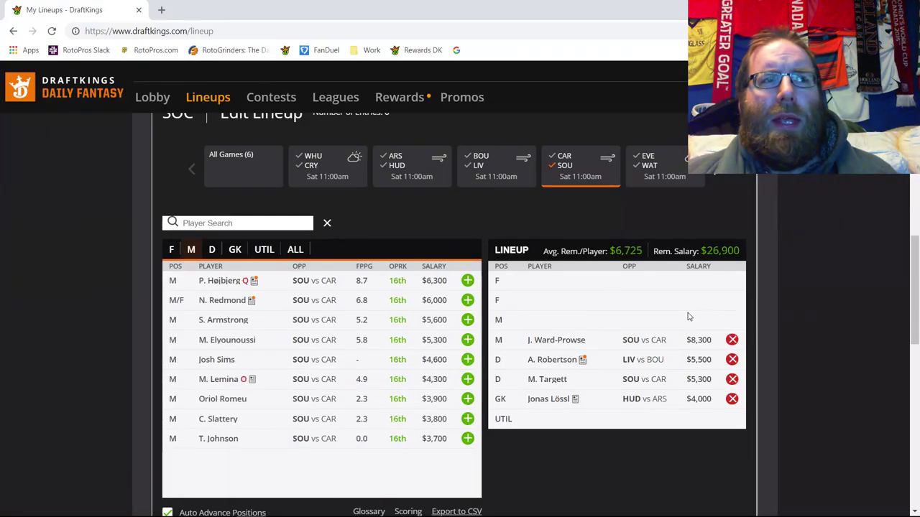
pyautogui.click(173, 250)
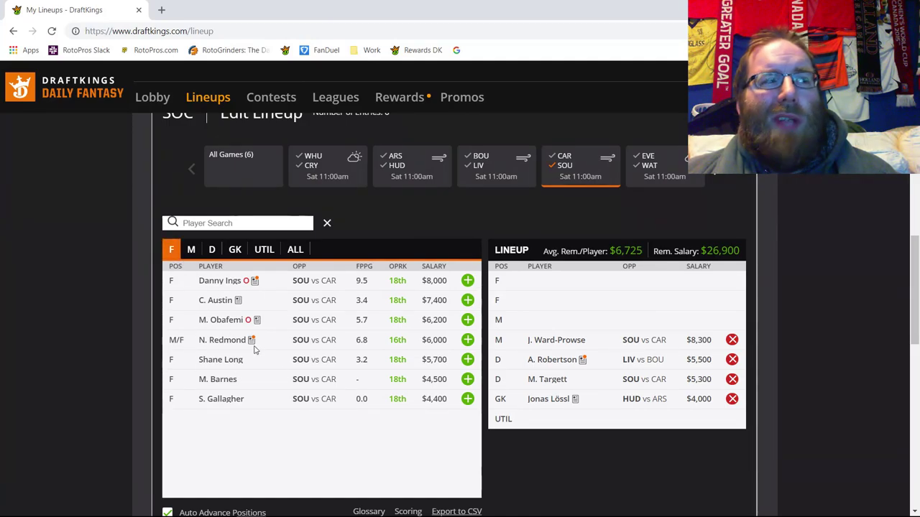
pyautogui.click(240, 251)
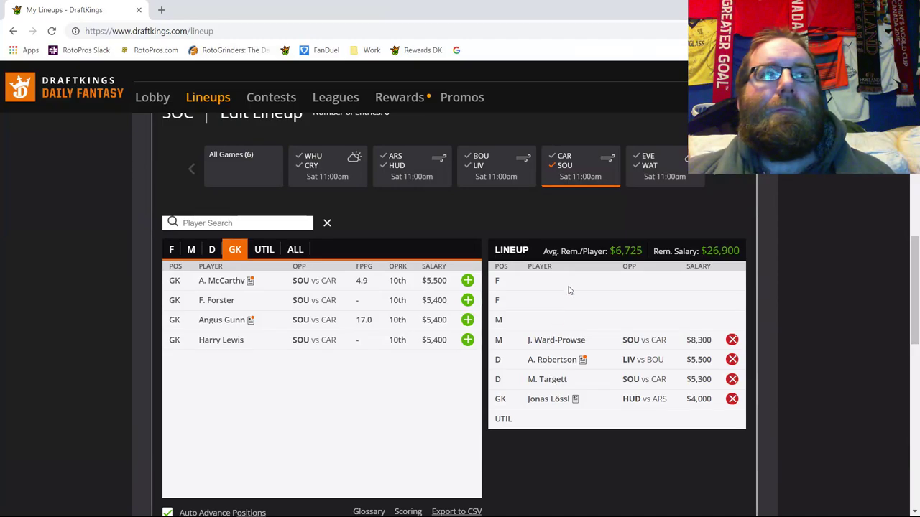
# Narrow the player pool to EVE from the EVE–WAT match, and review goalkeeper J. Pickford's season statistics, news and 10-game log.
pyautogui.click(561, 169)
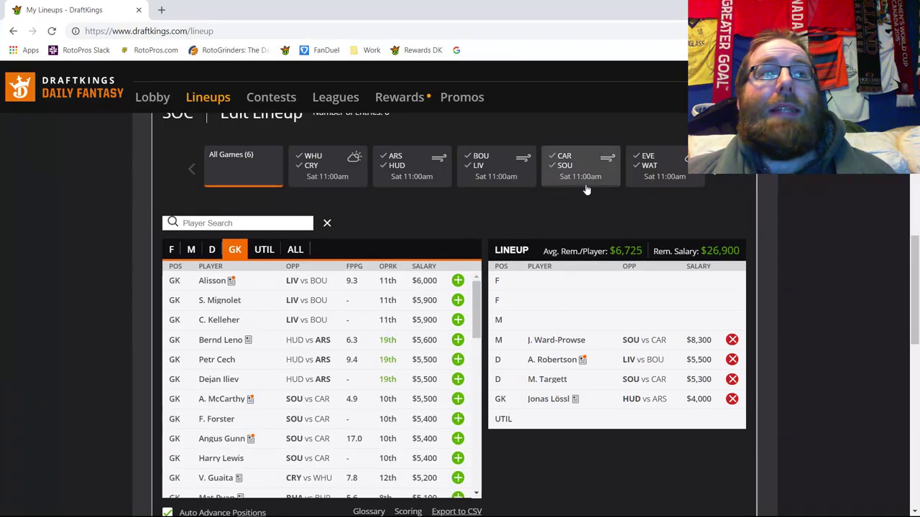
pyautogui.click(648, 170)
pyautogui.click(648, 168)
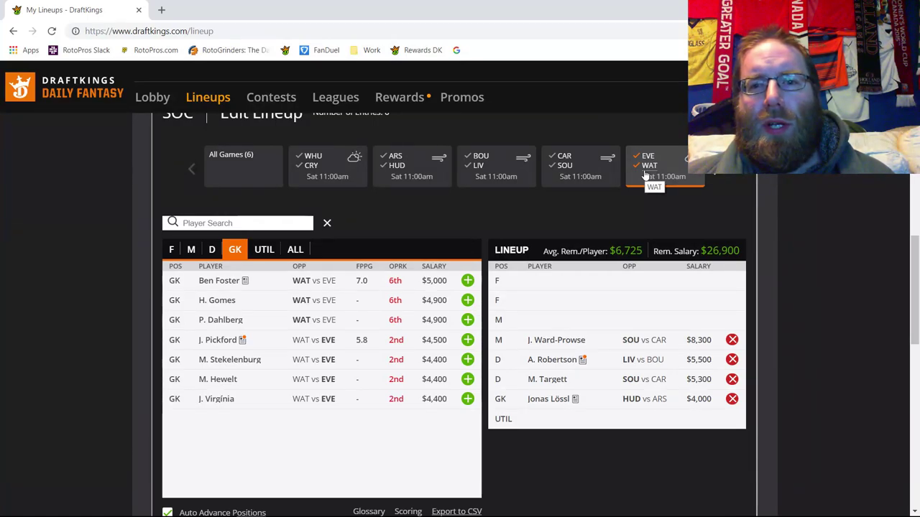
pyautogui.click(644, 173)
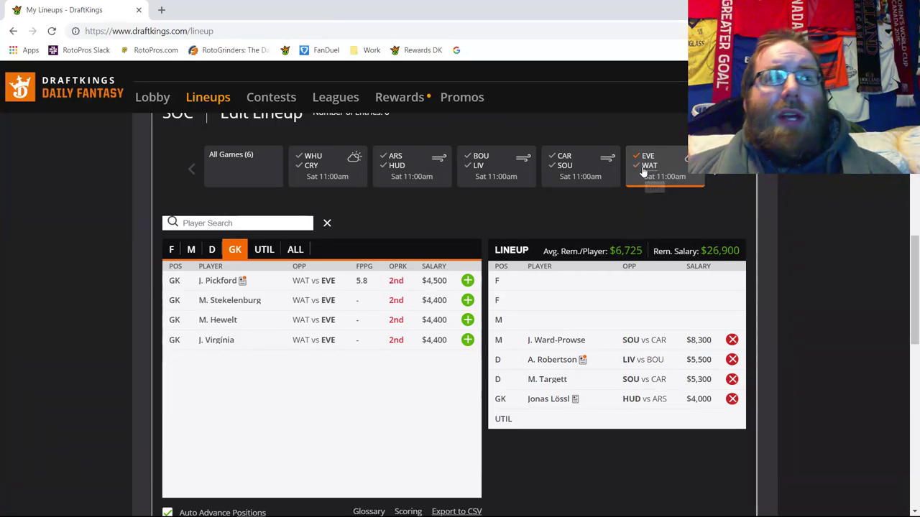
pyautogui.click(230, 286)
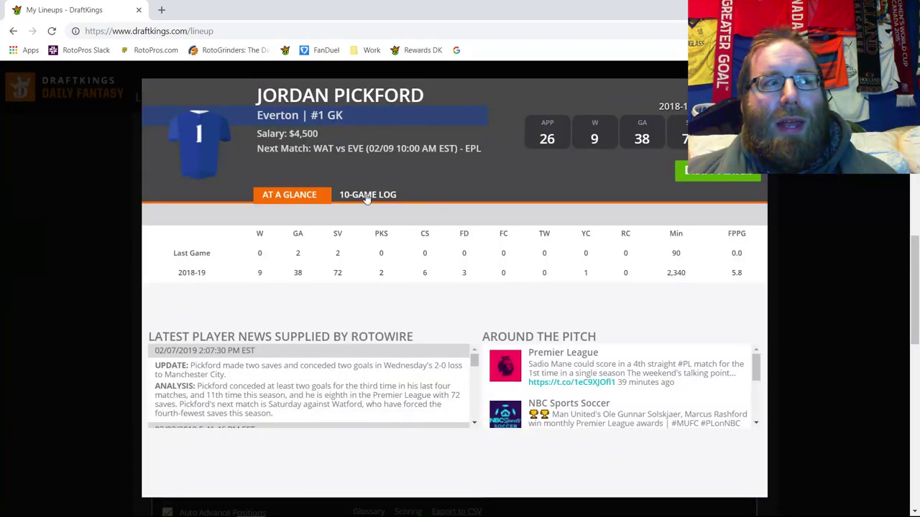
pyautogui.click(365, 195)
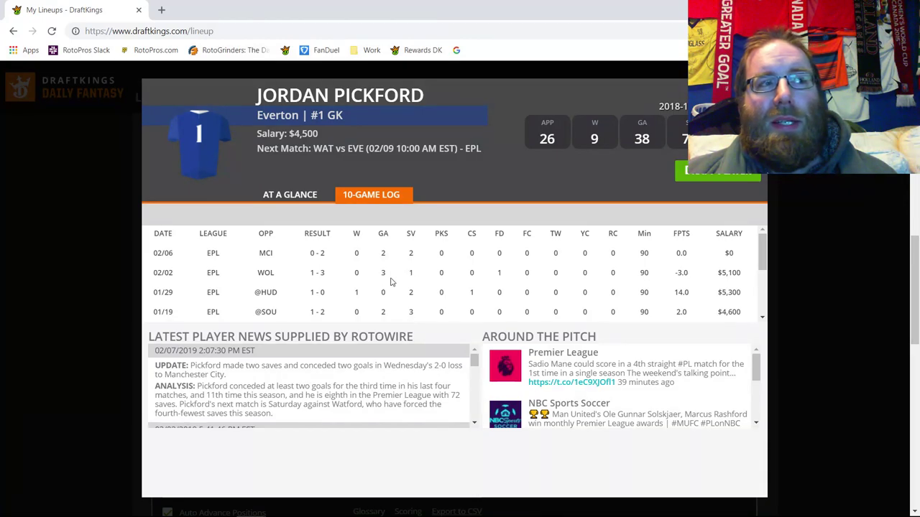
pyautogui.press('Escape')
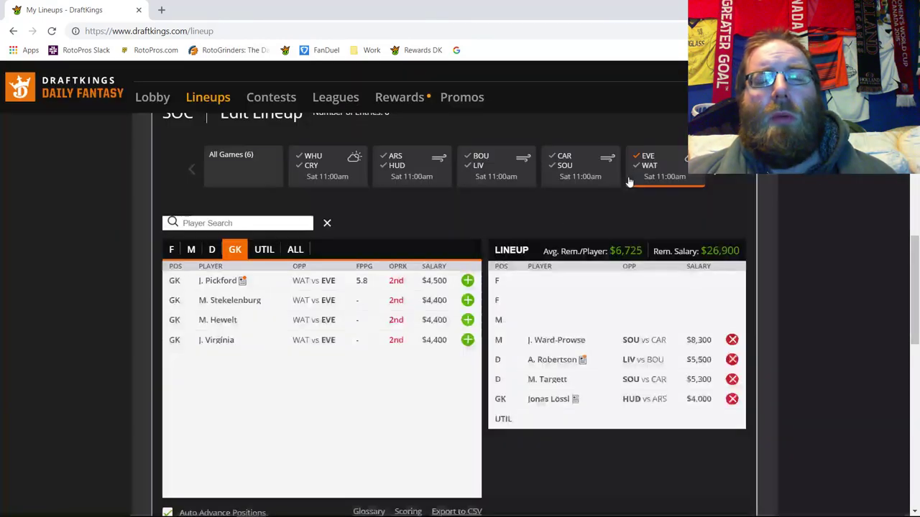
# Dismiss the location notice and add EVE defender Lucas Digne to the lineup's UTIL slot.
pyautogui.click(213, 250)
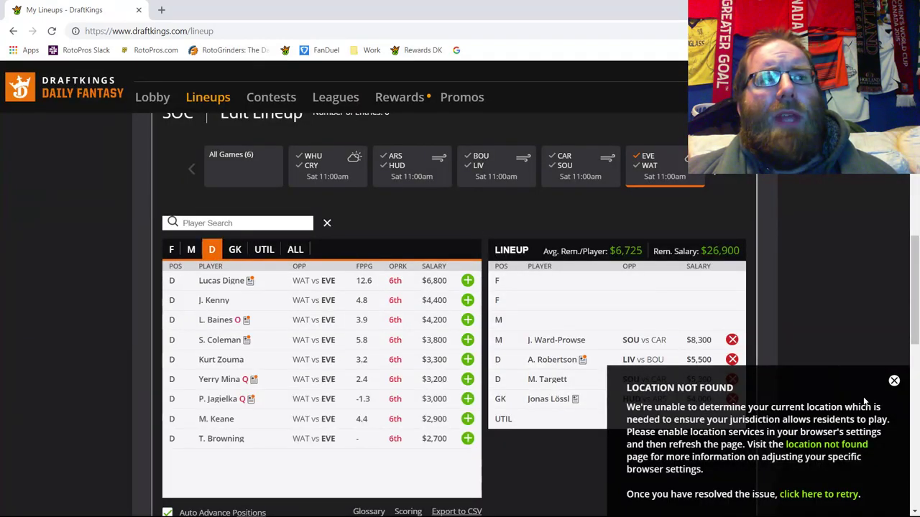
pyautogui.click(893, 380)
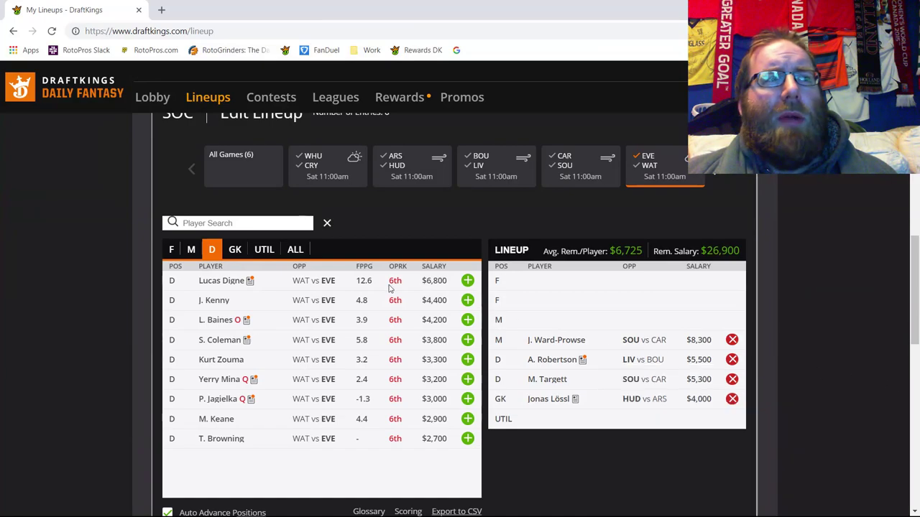
pyautogui.click(467, 280)
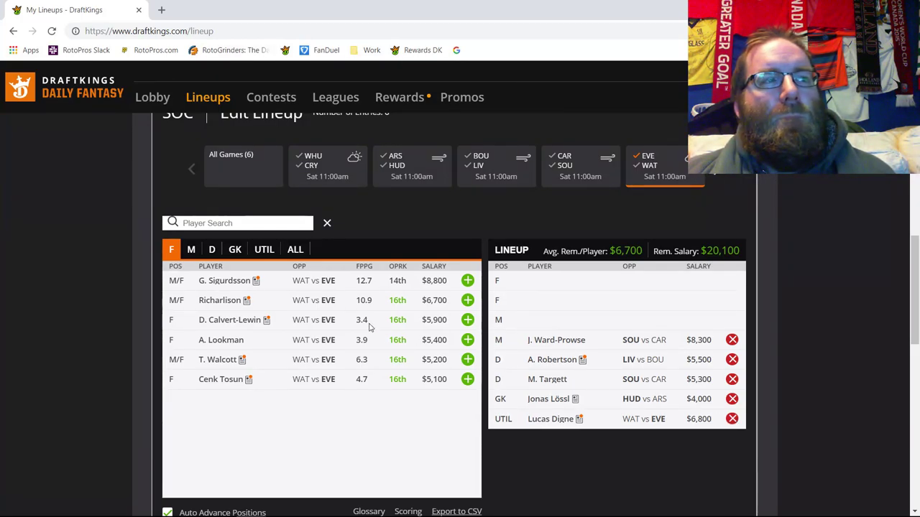
# Look over the EVE midfielders and review G. Sigurdsson's season statistics, news and 10-game log.
pyautogui.click(191, 249)
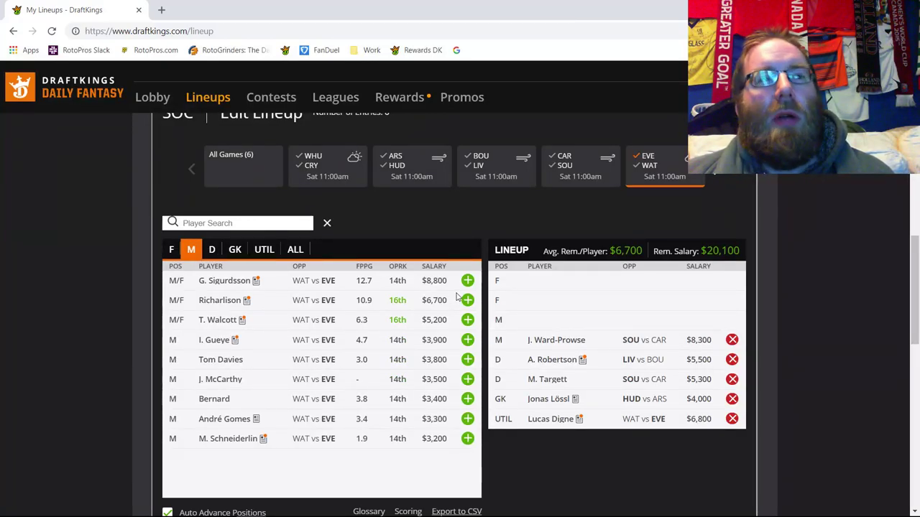
pyautogui.click(467, 280)
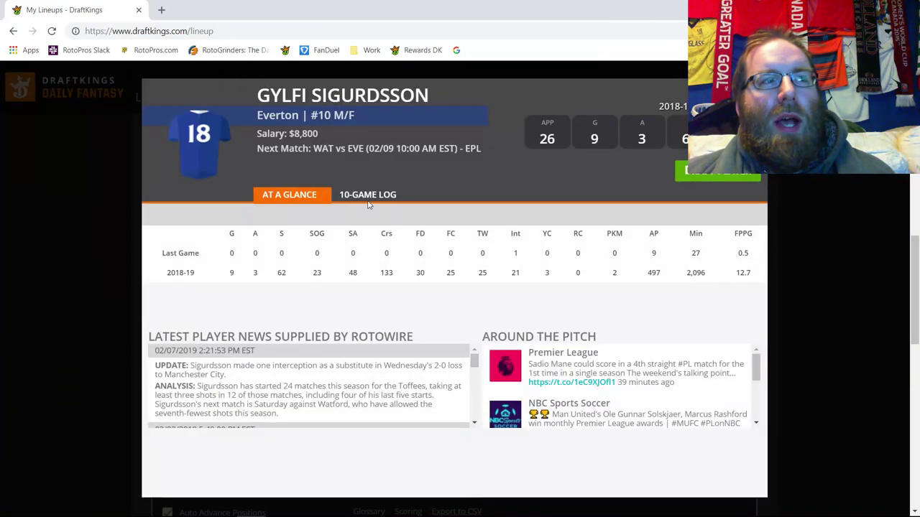
pyautogui.click(371, 200)
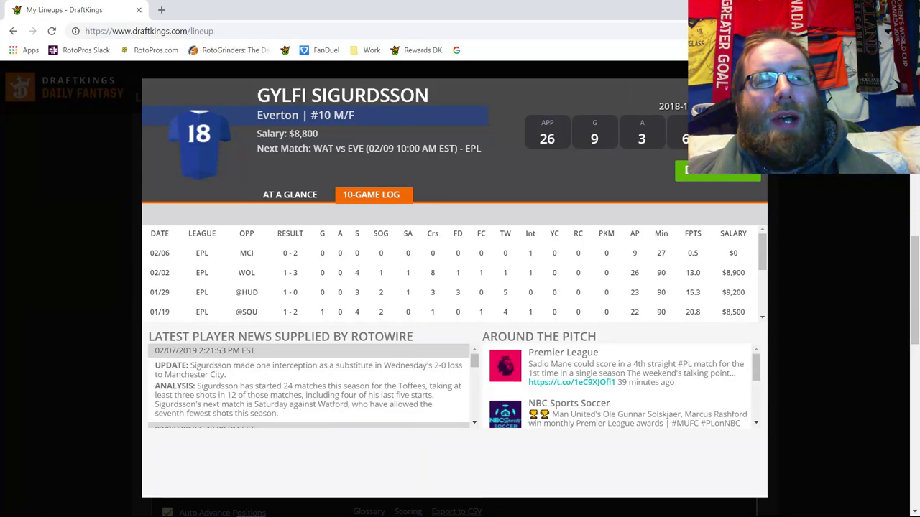
pyautogui.click(753, 90)
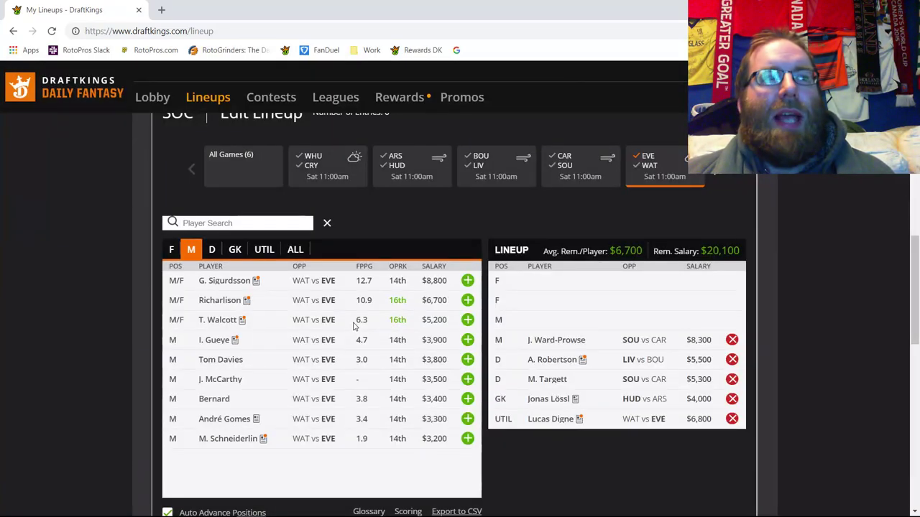
# Try G. Sigurdsson in the open midfield slot, remove him, and add him to the lineup as a forward instead.
pyautogui.click(467, 281)
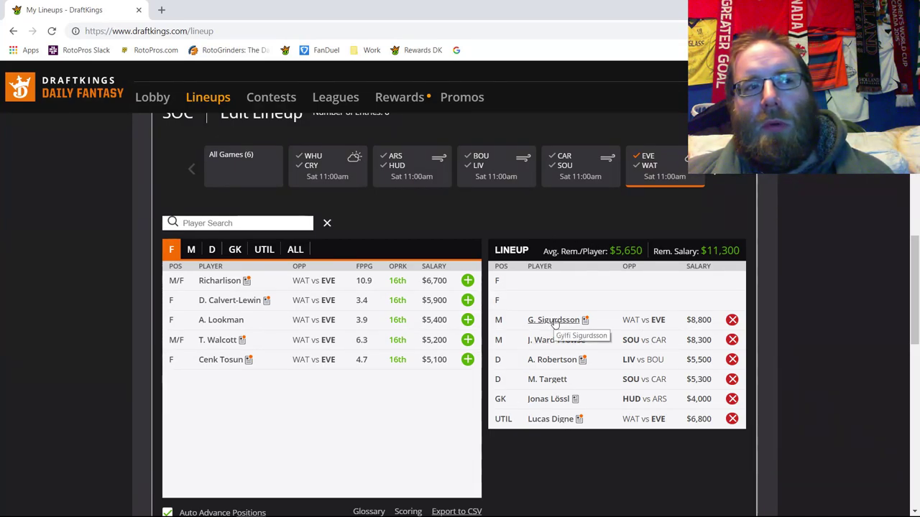
pyautogui.click(731, 320)
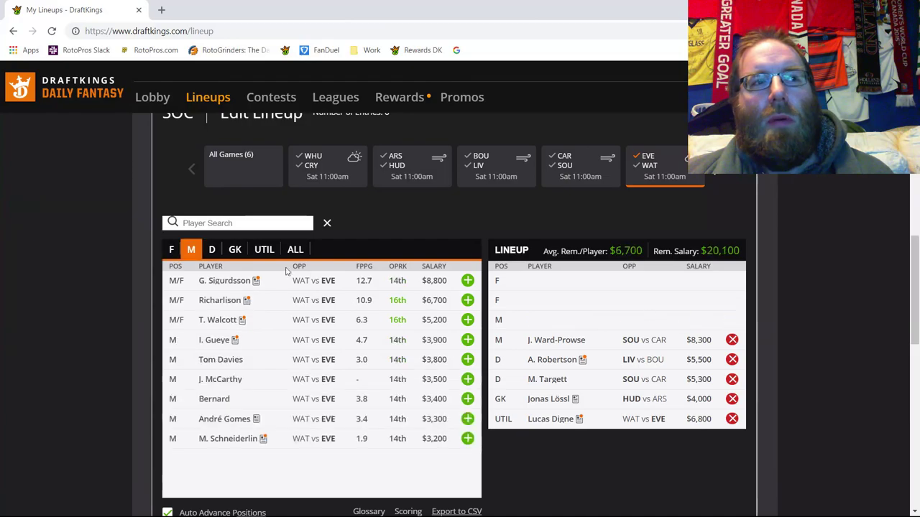
pyautogui.click(171, 249)
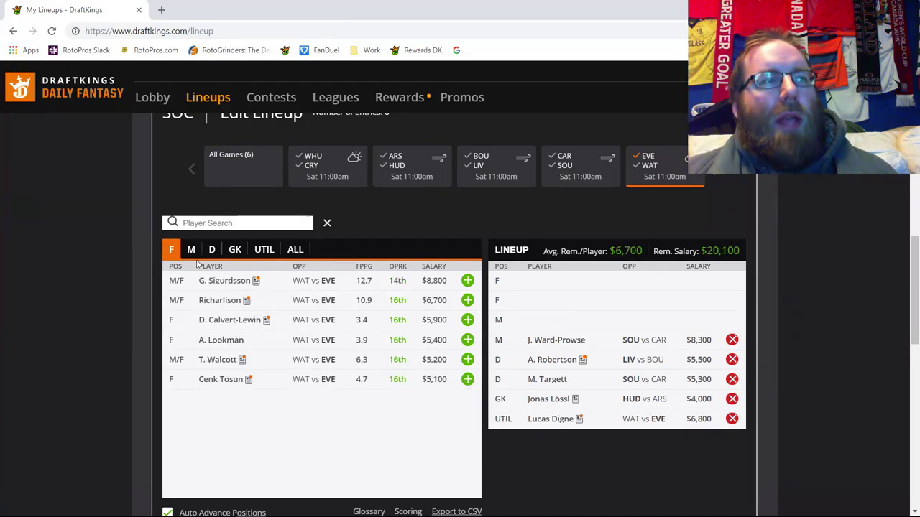
pyautogui.click(467, 281)
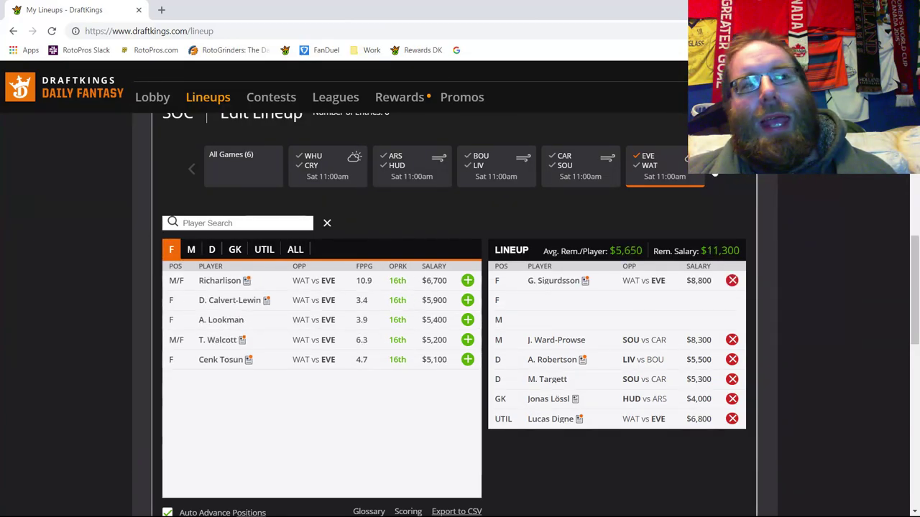
# Glance at the WAT forwards, return to EVE only, and examine the remaining EVE defenders, midfielders and forwards.
pyautogui.click(649, 160)
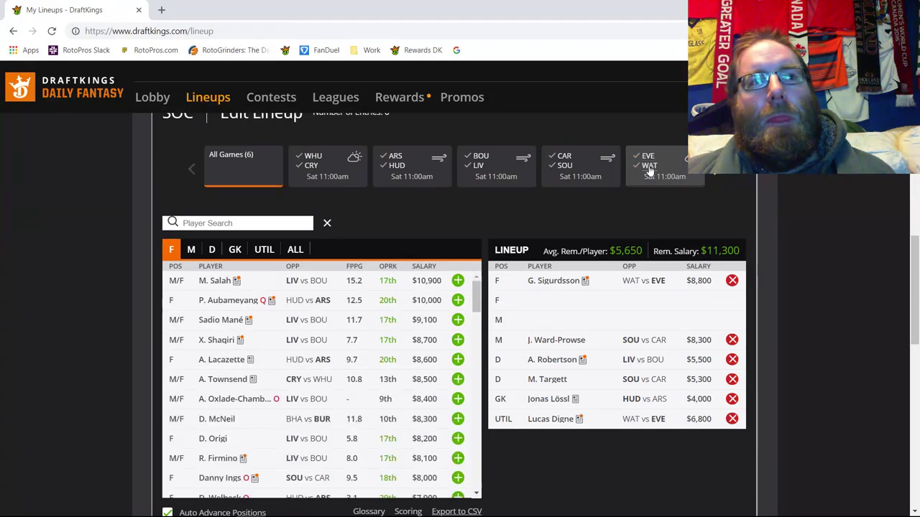
pyautogui.click(649, 168)
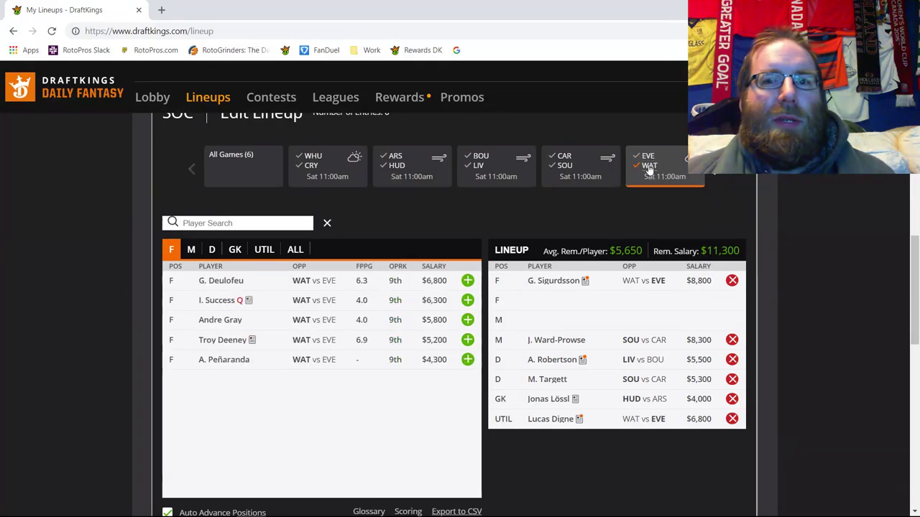
pyautogui.click(648, 168)
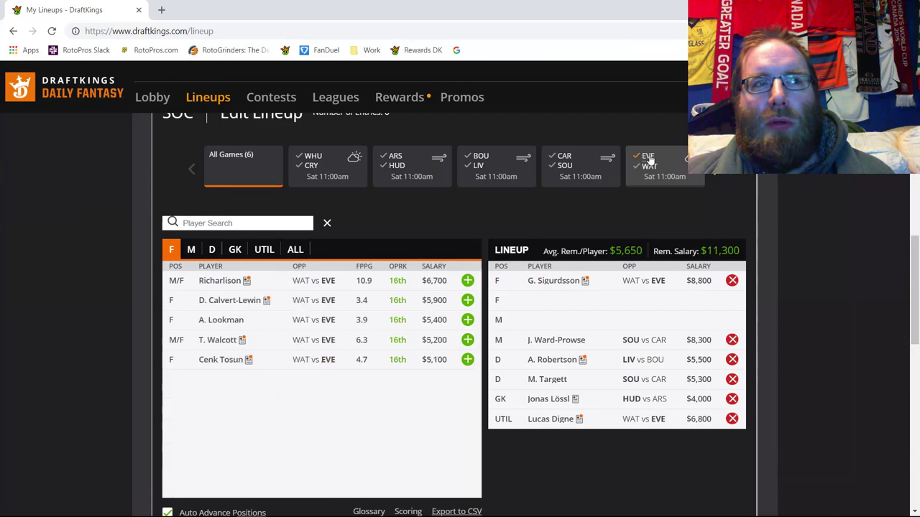
pyautogui.click(649, 159)
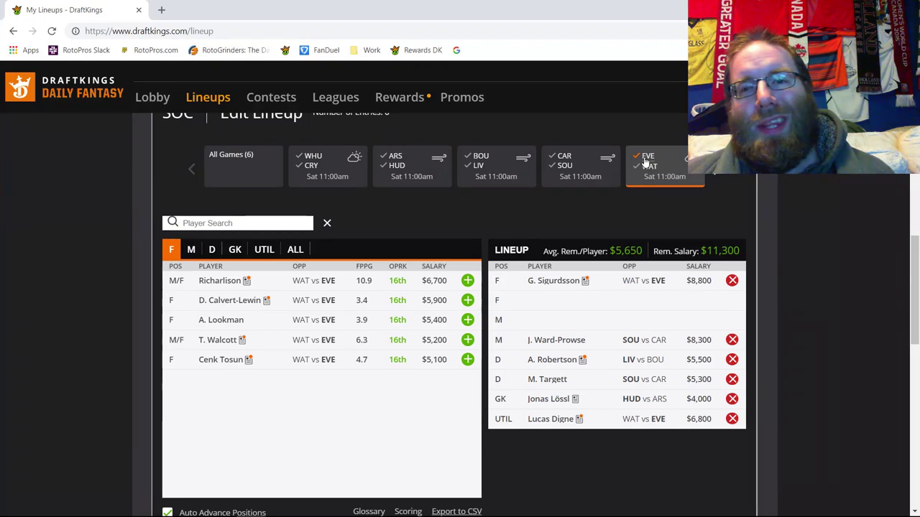
pyautogui.click(212, 249)
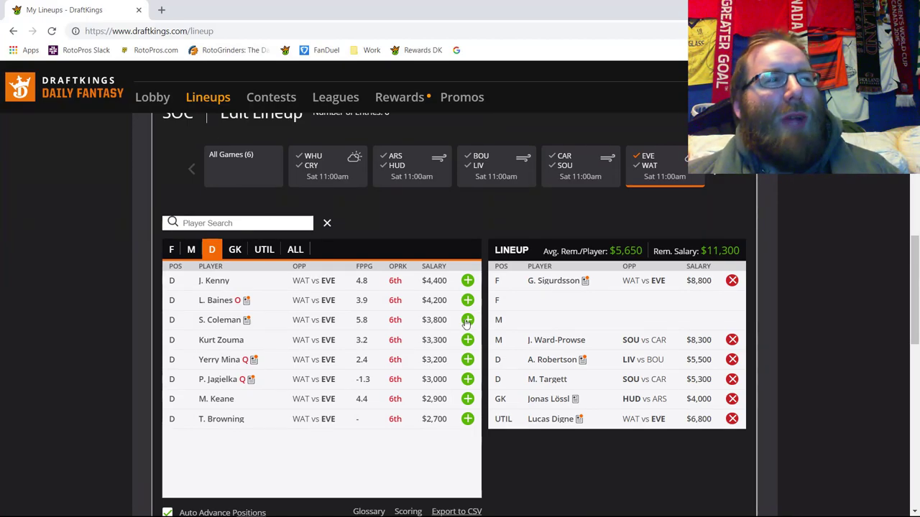
pyautogui.scroll(1, 403, 323)
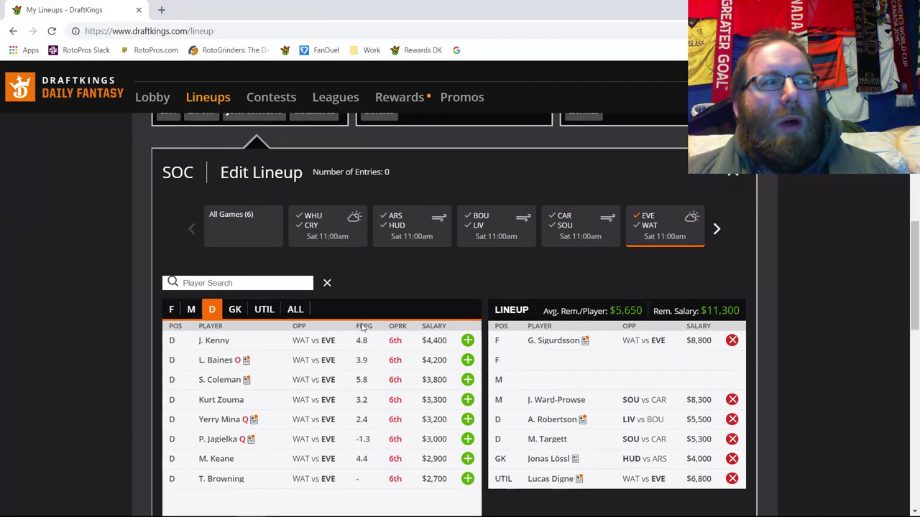
pyautogui.scroll(-1, 349, 324)
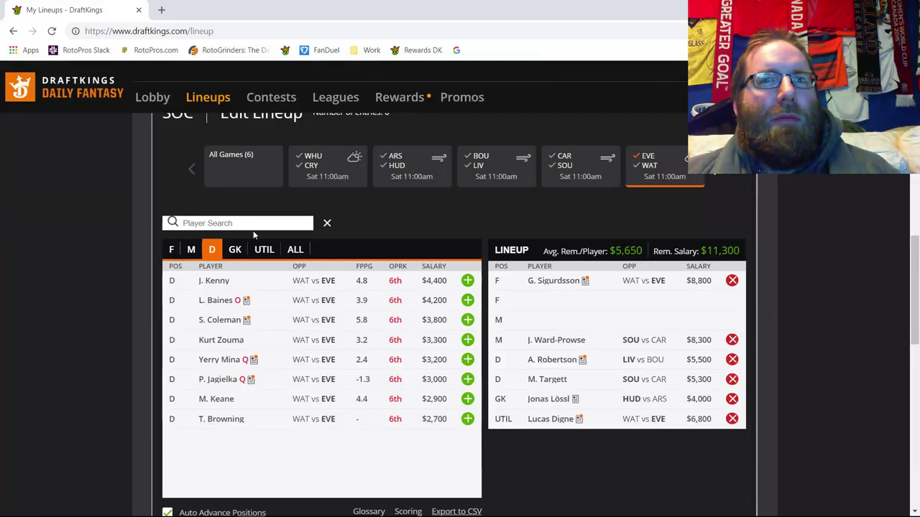
pyautogui.click(191, 251)
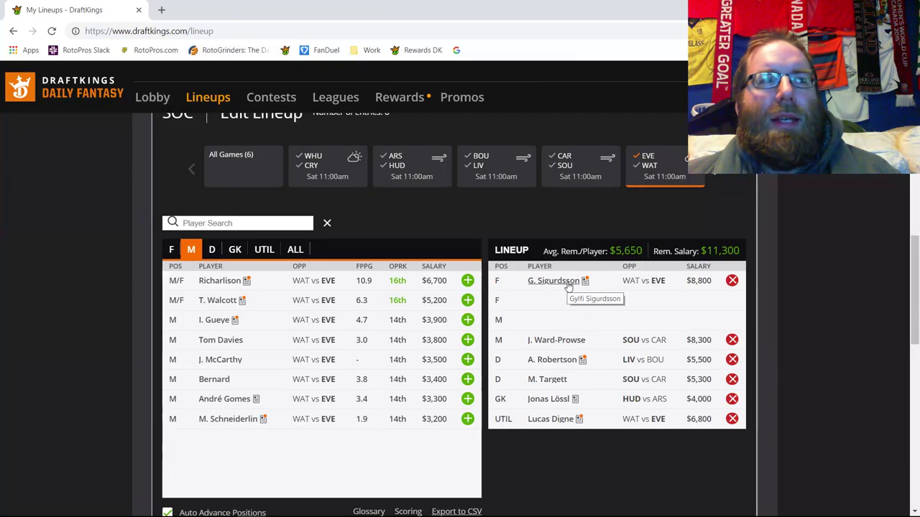
pyautogui.click(170, 249)
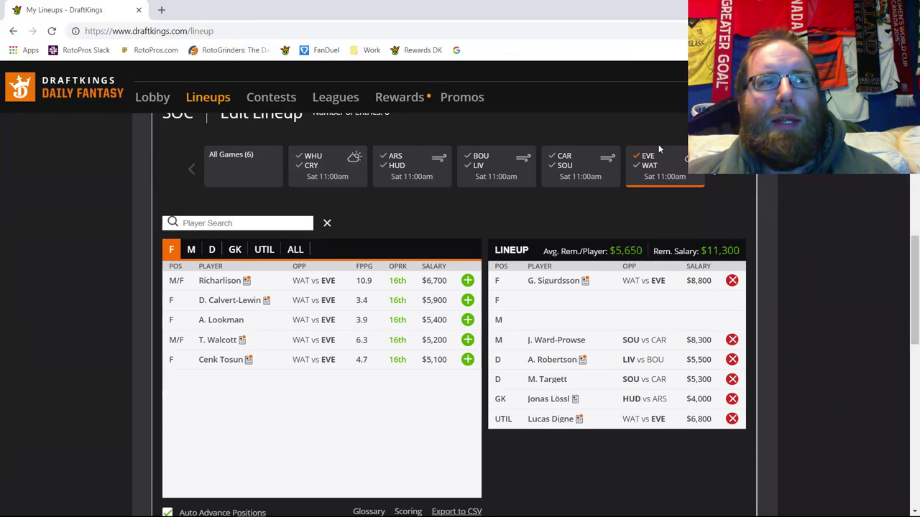
# Narrow the player pool to WAT, and look over its forwards, goalkeepers and defenders.
pyautogui.click(650, 167)
pyautogui.click(650, 167)
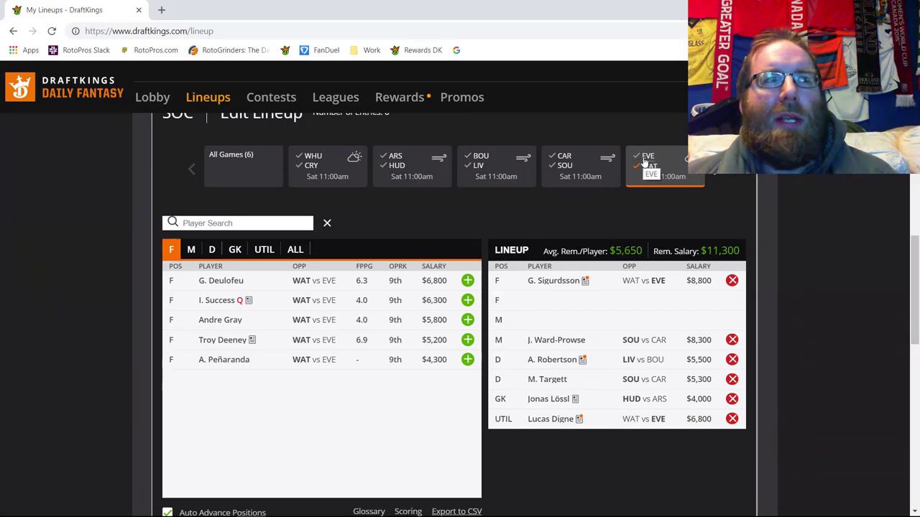
pyautogui.click(234, 250)
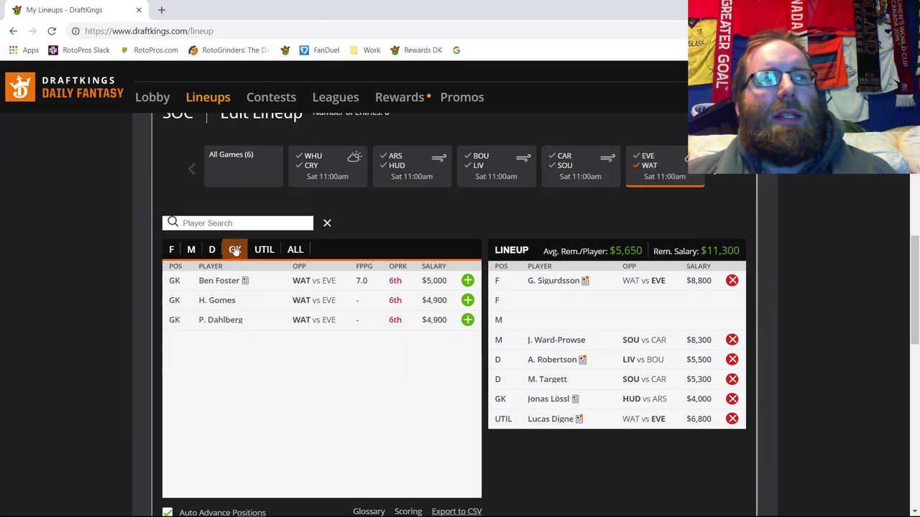
pyautogui.click(211, 250)
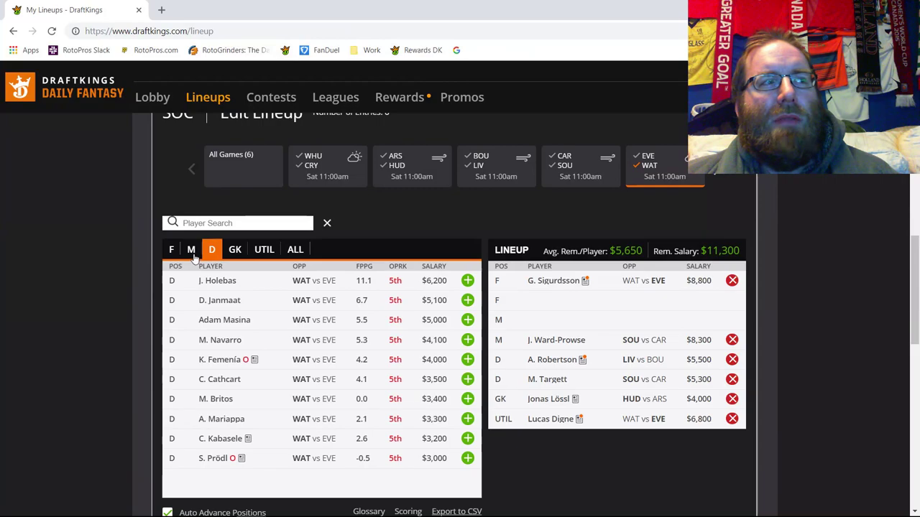
# Review the 10-game logs of WAT defenders J. Holebas and D. Janmaat, noting Janmaat's salary.
pyautogui.click(310, 288)
pyautogui.click(378, 200)
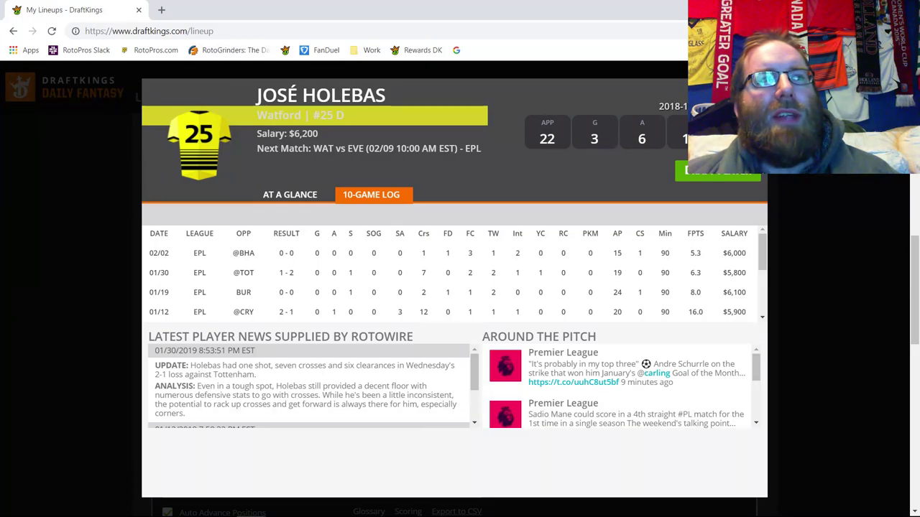
pyautogui.press('Escape')
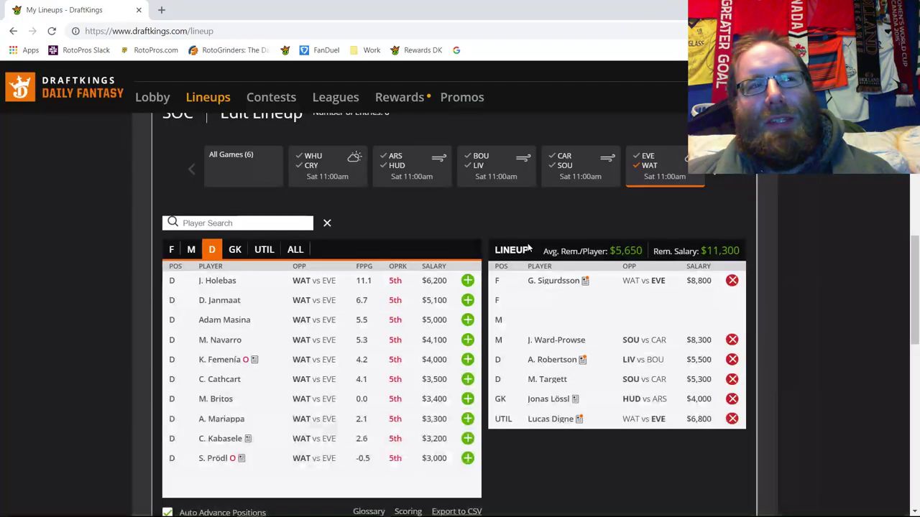
pyautogui.click(219, 302)
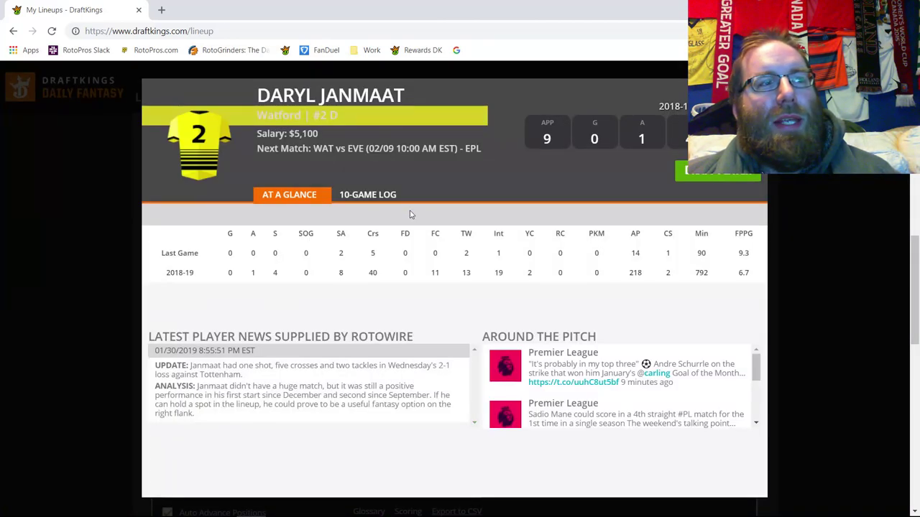
pyautogui.click(382, 198)
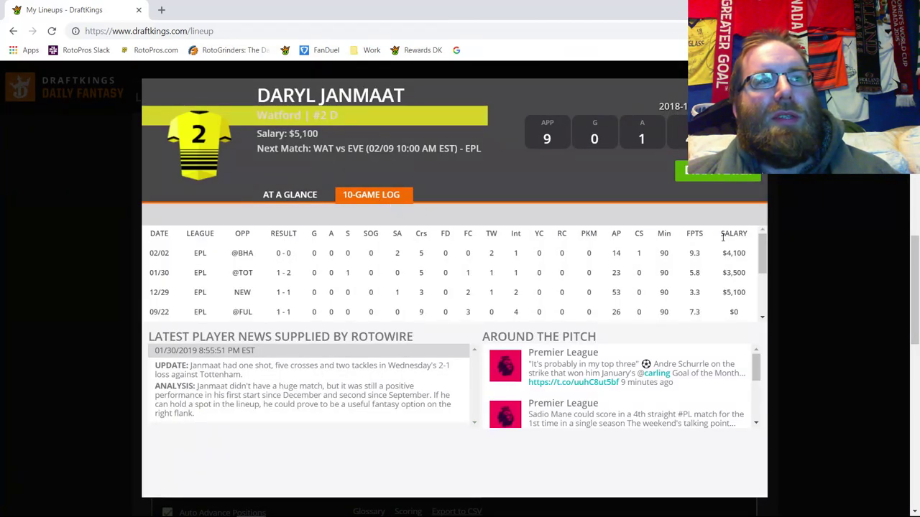
pyautogui.moveTo(318, 135); pyautogui.dragTo(256, 134)
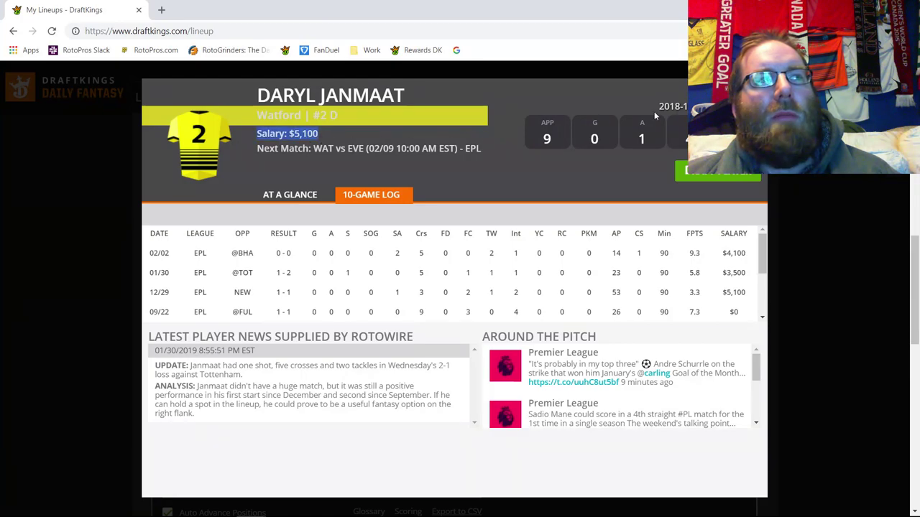
pyautogui.click(751, 92)
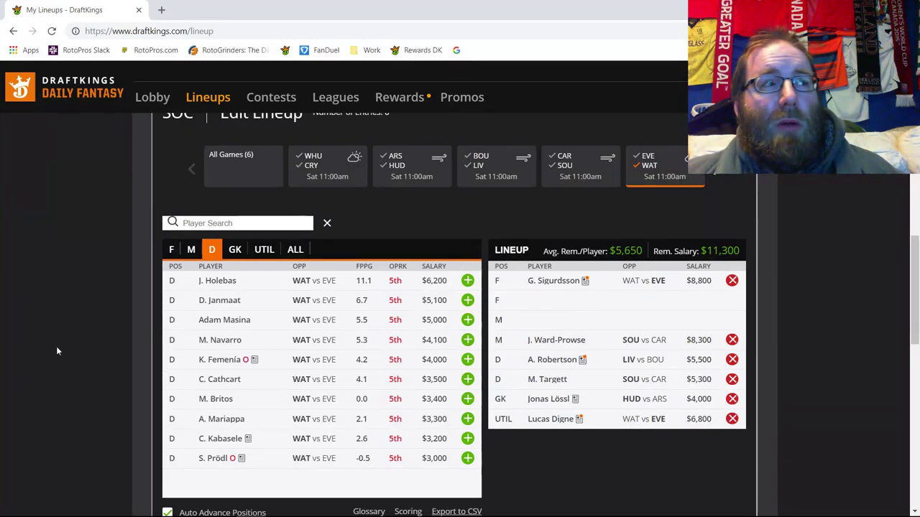
# Look over the WAT midfielders and examine T. Cleverley's season statistics, news and 10-game log.
pyautogui.click(191, 249)
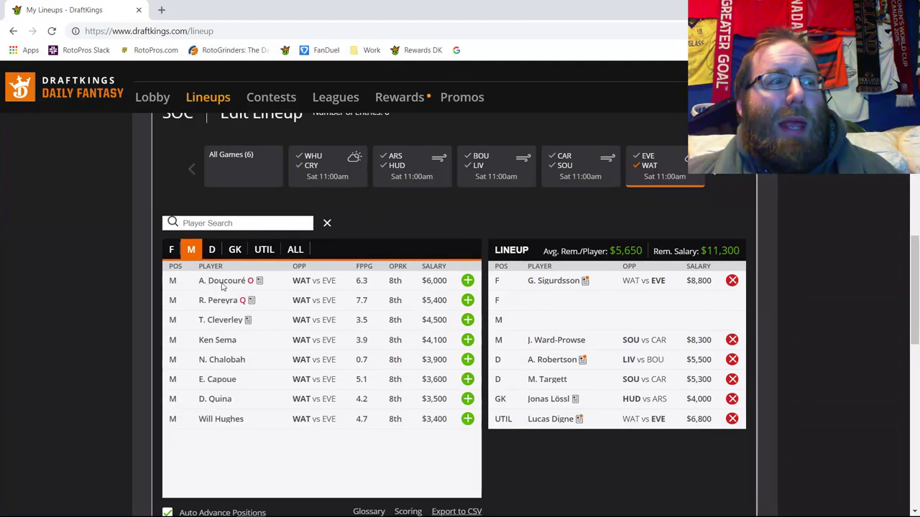
pyautogui.click(223, 321)
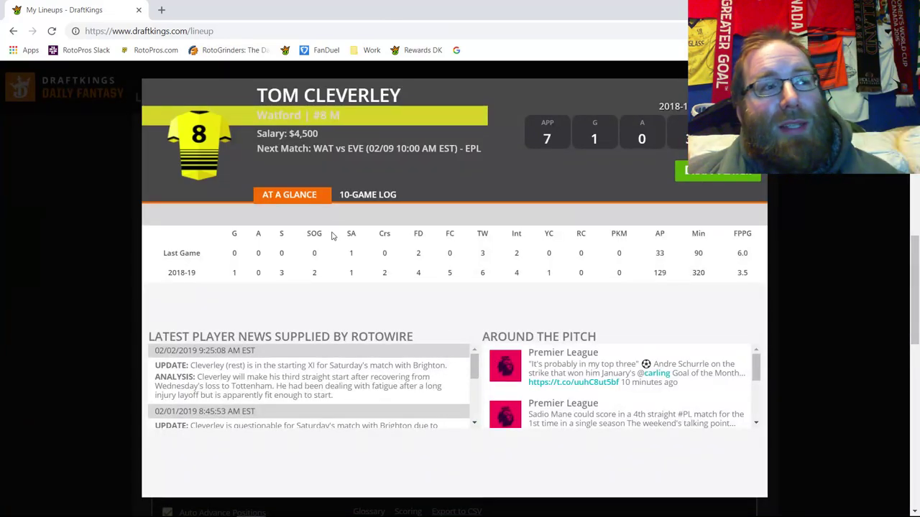
pyautogui.click(392, 194)
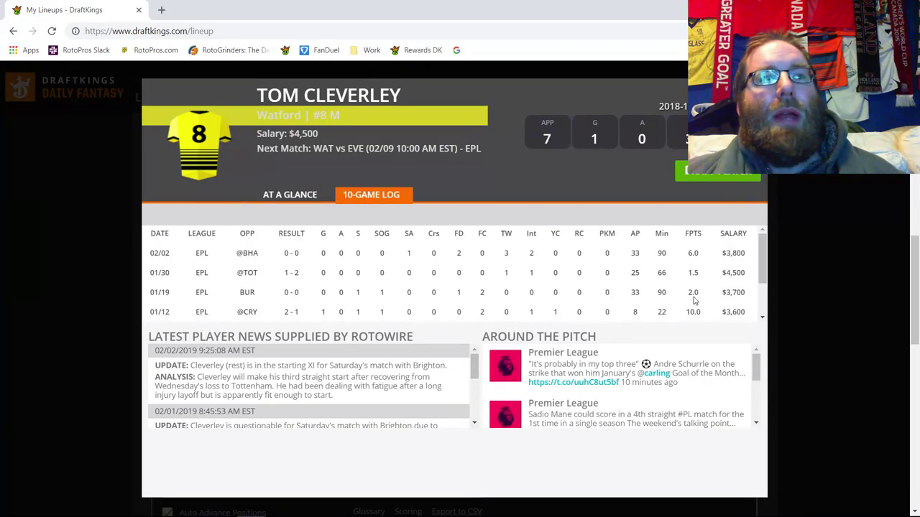
pyautogui.press('Escape')
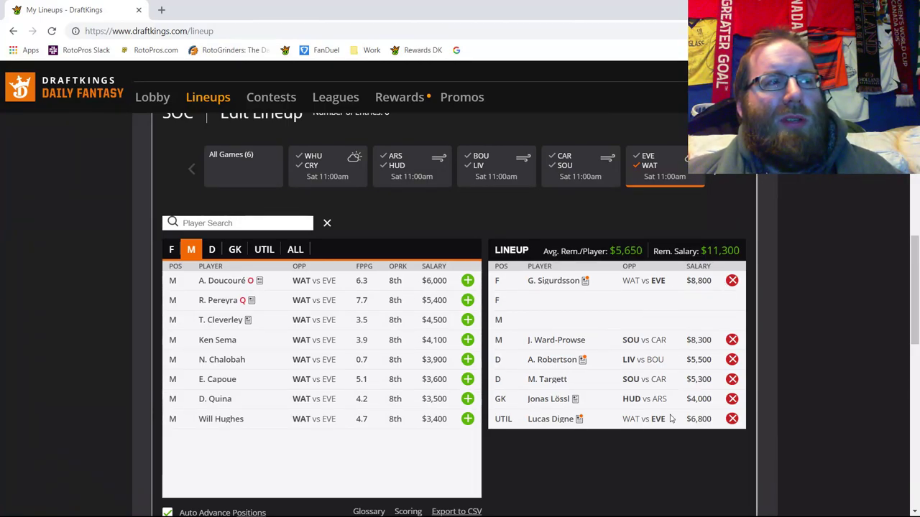
# Try Troy Deeney in the open forward slot, check the EVE and WAT defenders, and remove him from the lineup.
pyautogui.click(172, 250)
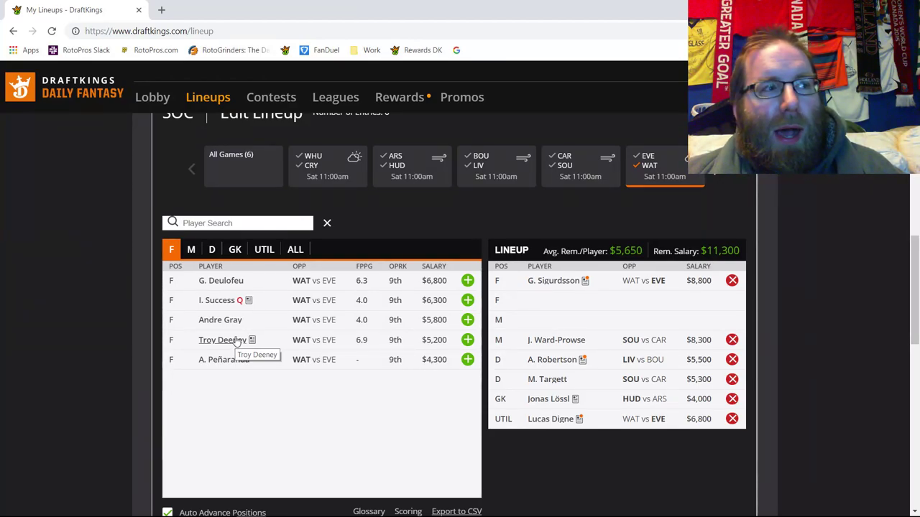
pyautogui.click(467, 340)
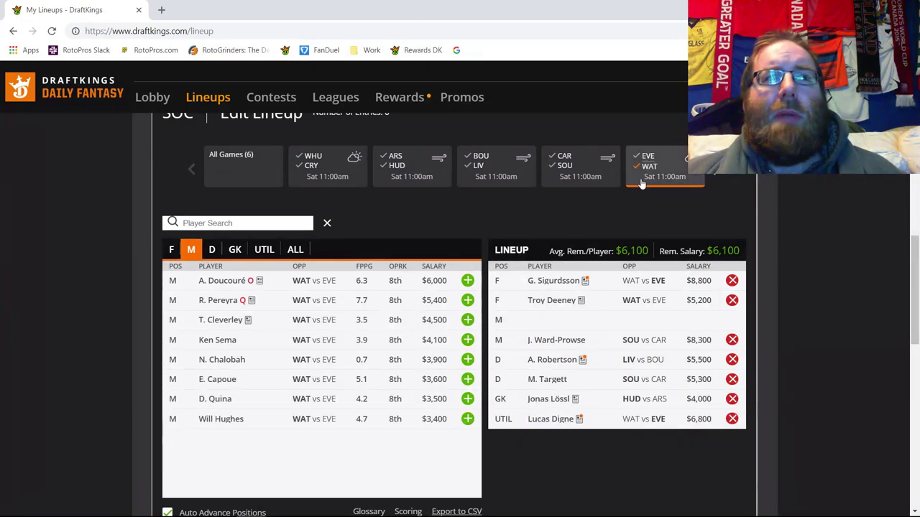
pyautogui.click(636, 155)
pyautogui.click(210, 251)
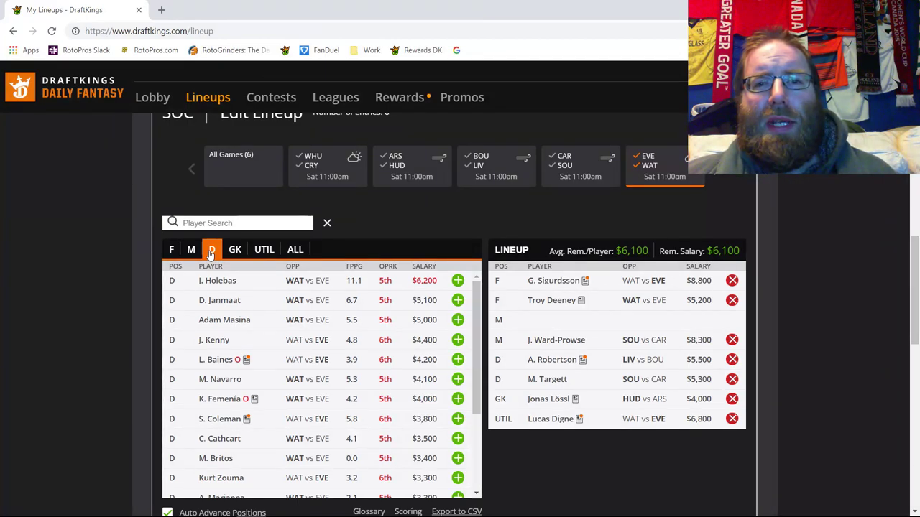
pyautogui.click(655, 171)
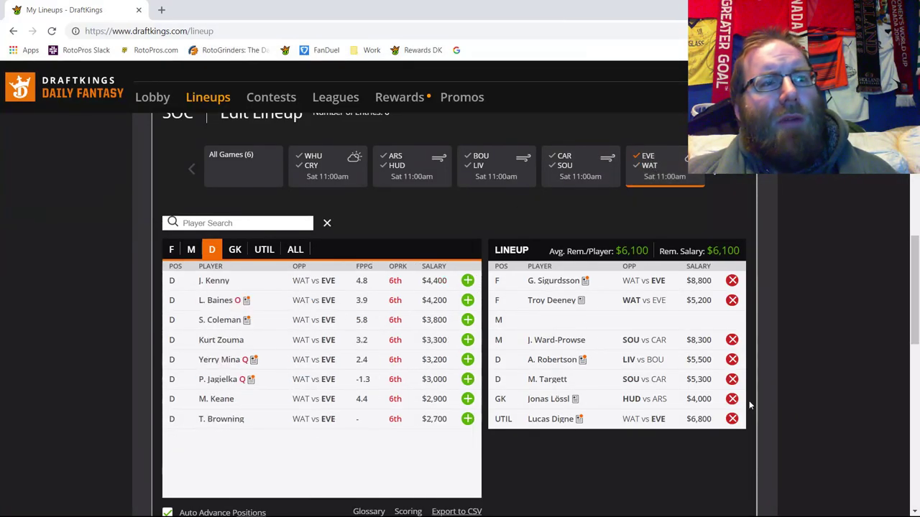
pyautogui.click(731, 300)
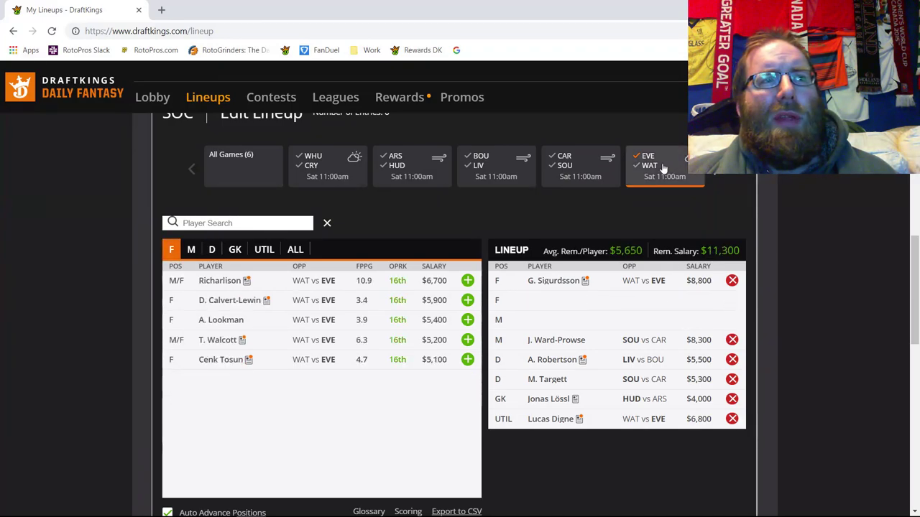
# Switch the player pool to the BUR–BHA match, and review goalkeeper Mat Ryan's season statistics, news and 10-game log.
pyautogui.click(650, 169)
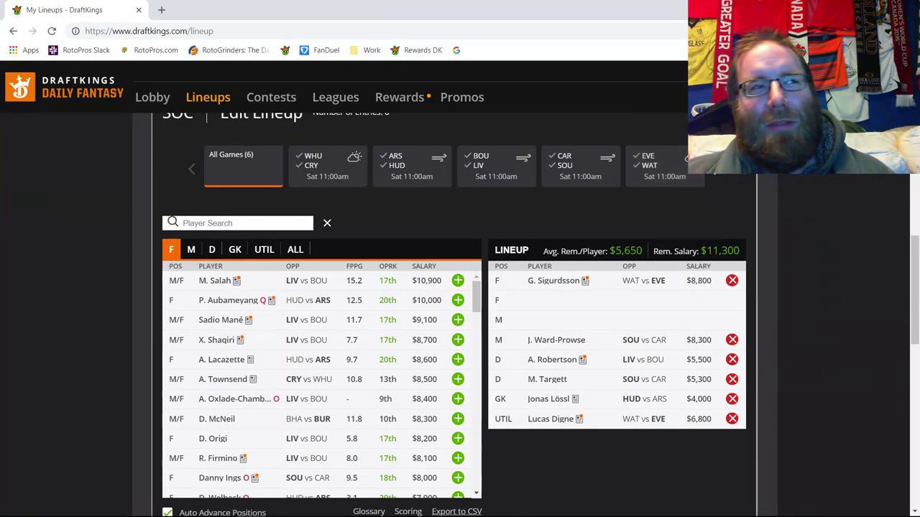
pyautogui.click(721, 176)
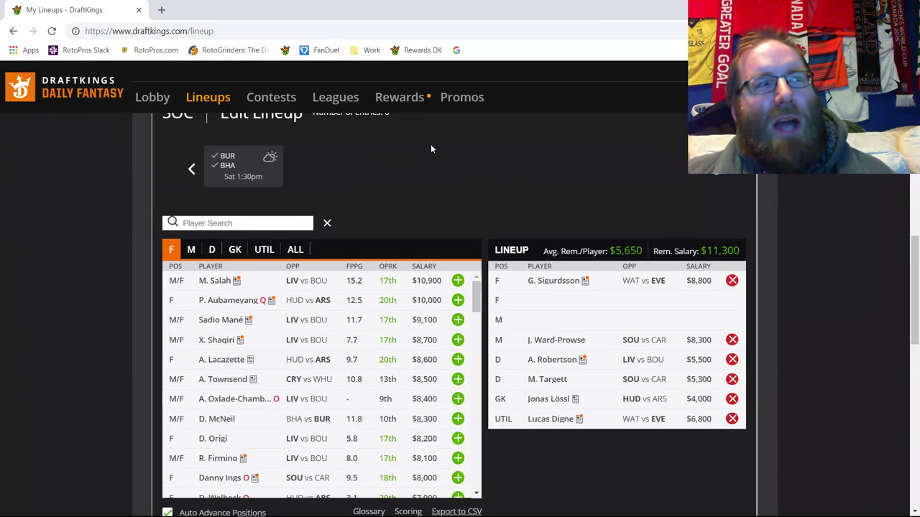
pyautogui.click(236, 158)
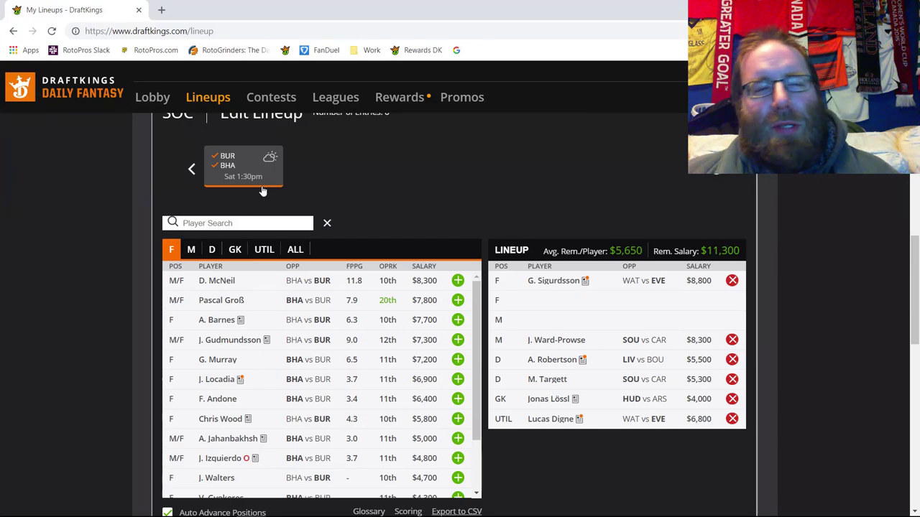
pyautogui.click(244, 250)
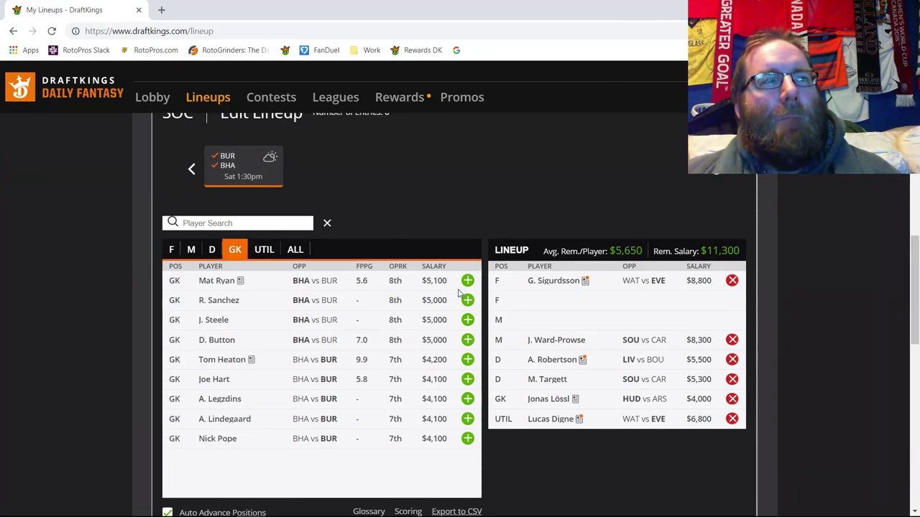
pyautogui.click(209, 283)
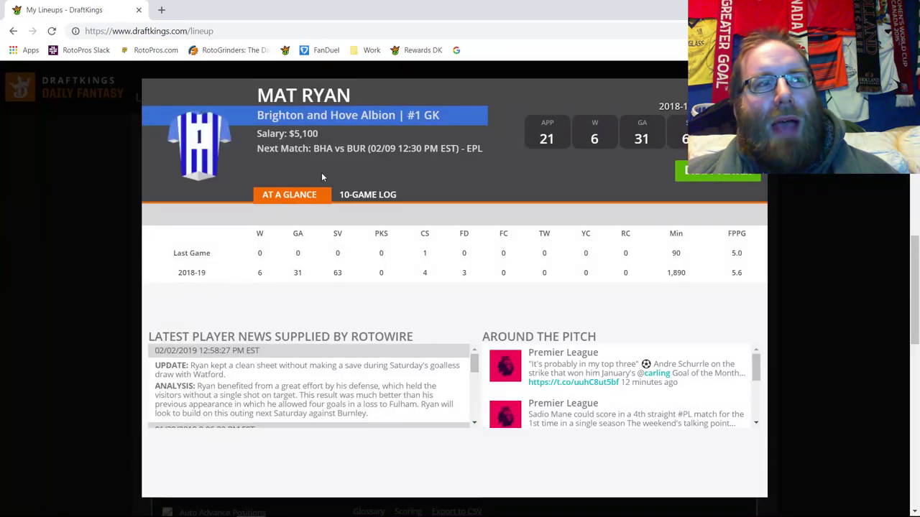
pyautogui.click(369, 200)
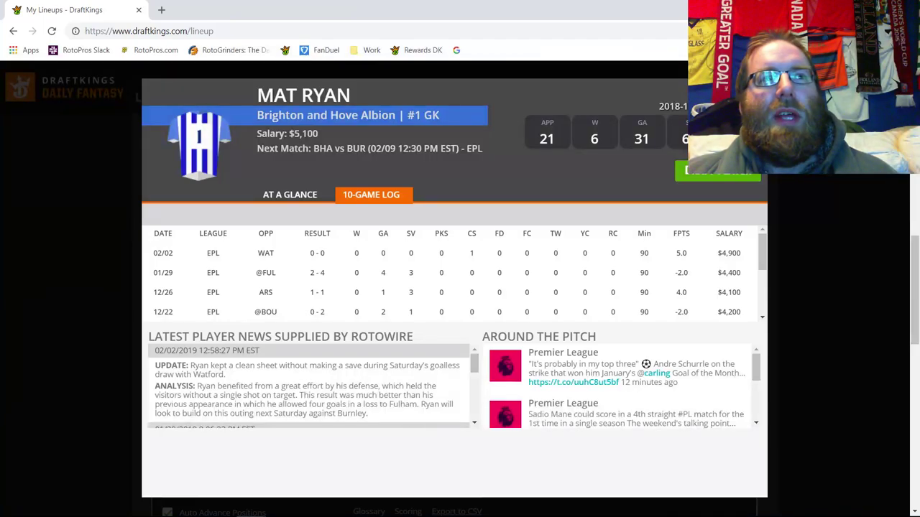
pyautogui.press('Escape')
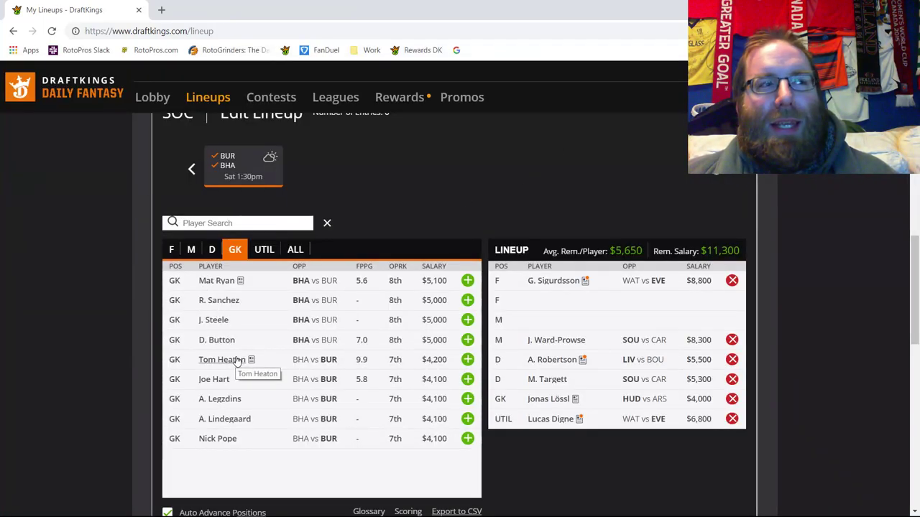
# Replace goalkeeper Jonas Lössl with Tom Heaton in the lineup, and look over the BUR–BHA defenders.
pyautogui.click(732, 400)
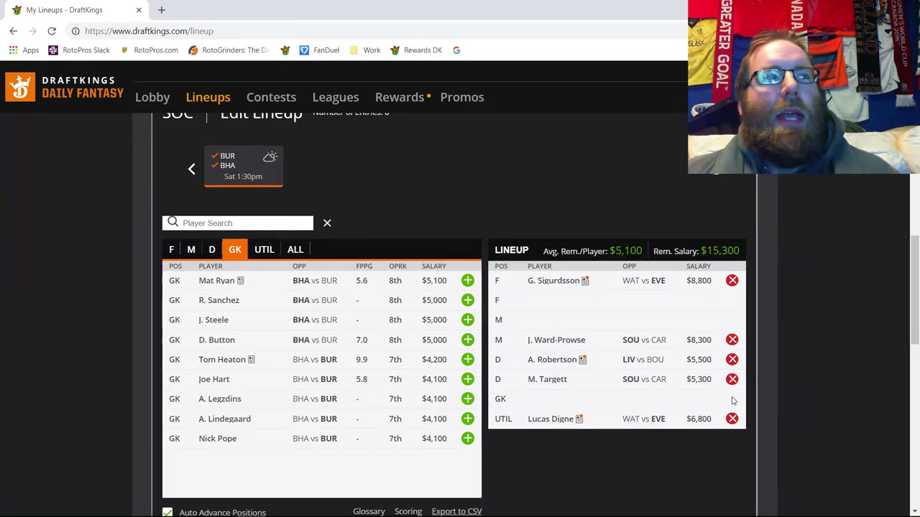
pyautogui.click(468, 360)
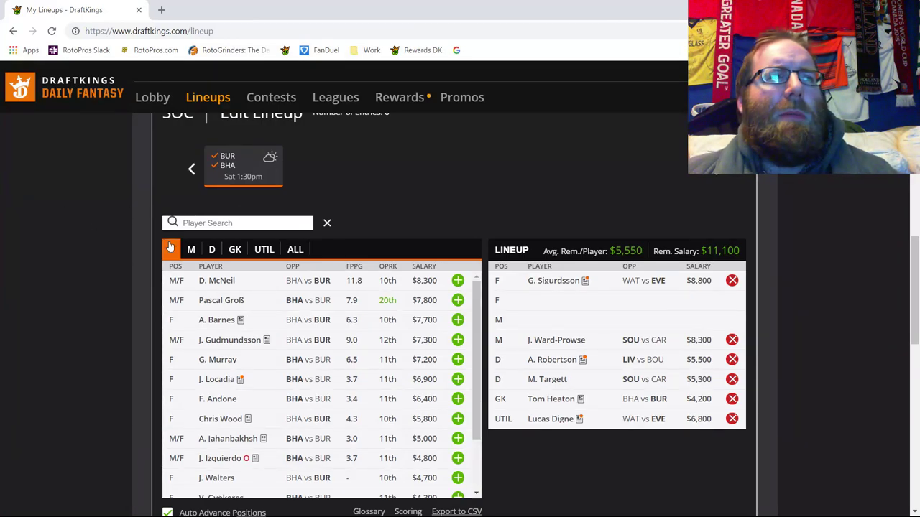
pyautogui.click(213, 250)
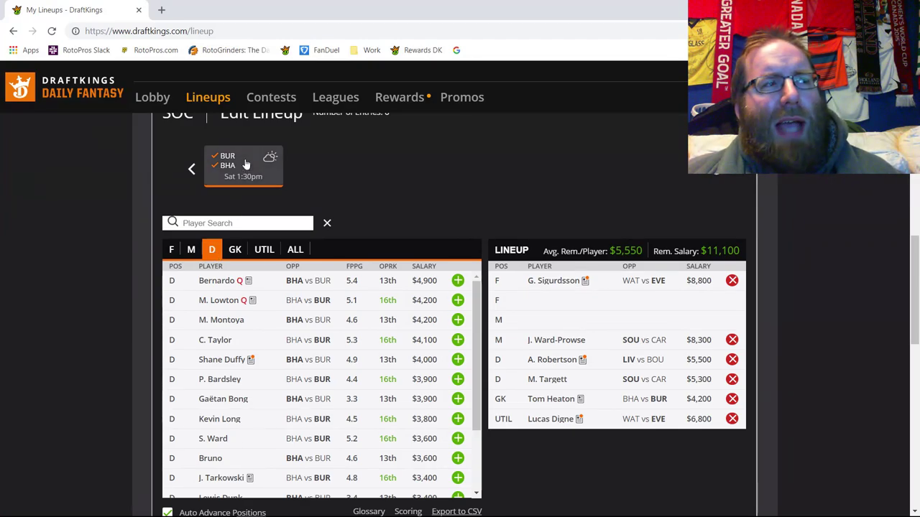
# Narrow the player pool to BUR, check its defenders and midfielders, and take Tom Heaton out of the lineup.
pyautogui.click(224, 167)
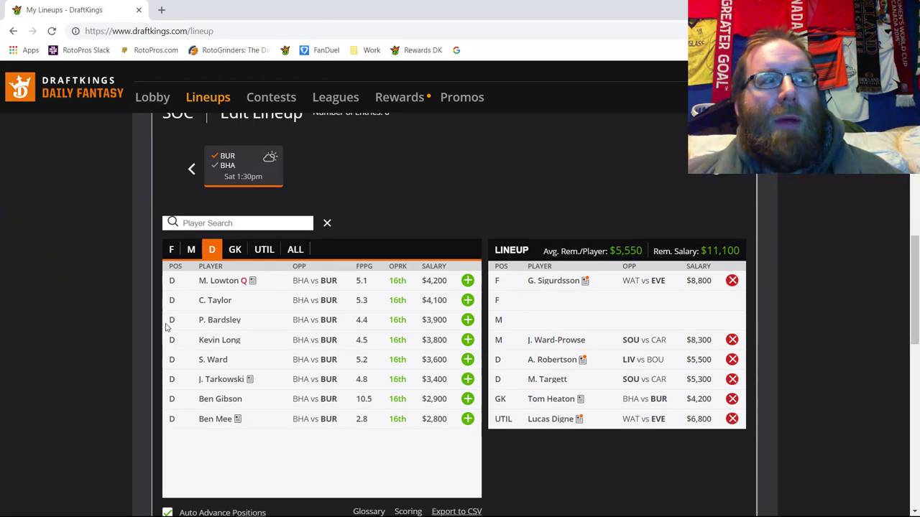
pyautogui.click(191, 250)
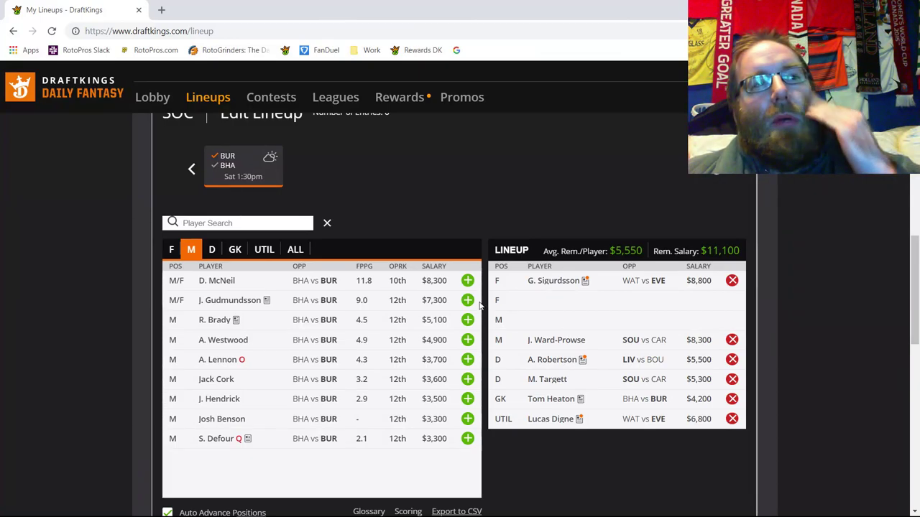
pyautogui.click(732, 399)
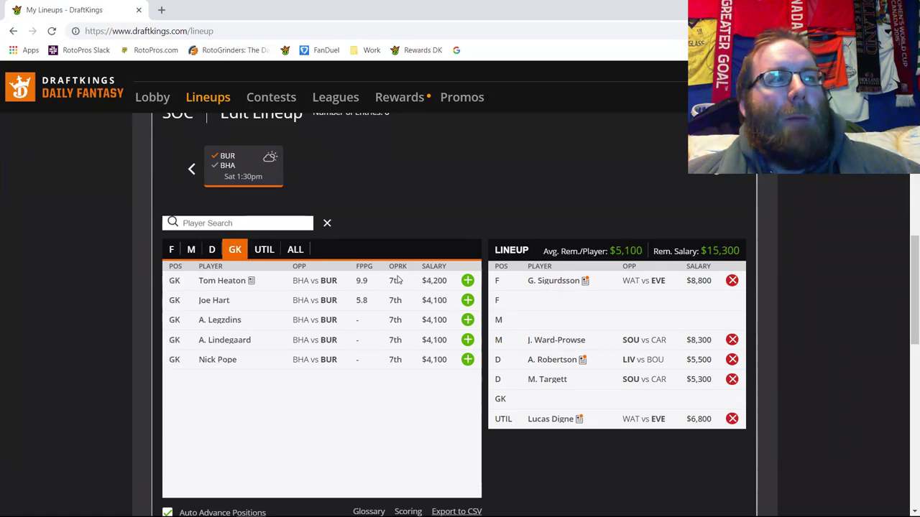
# Compare the BUR midfielders and forwards, and add J. Gudmundsson to the lineup as the second forward.
pyautogui.click(191, 250)
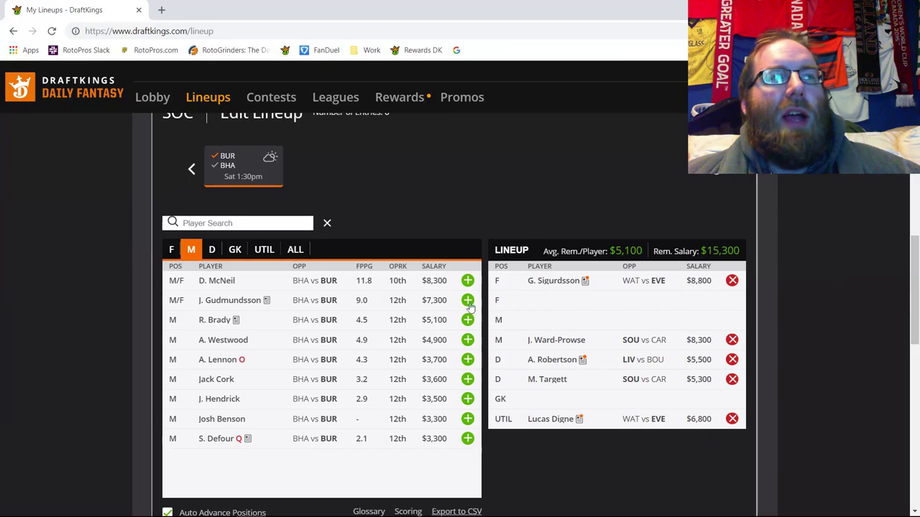
pyautogui.click(171, 249)
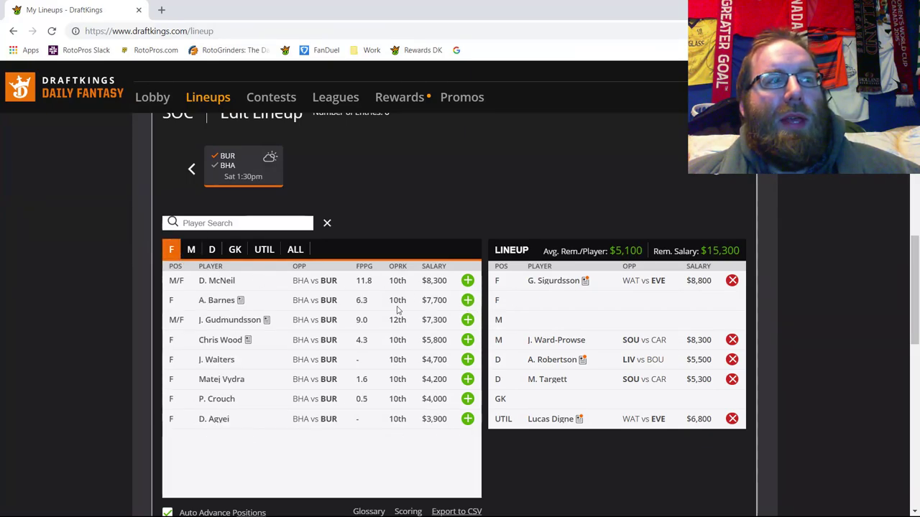
pyautogui.click(467, 320)
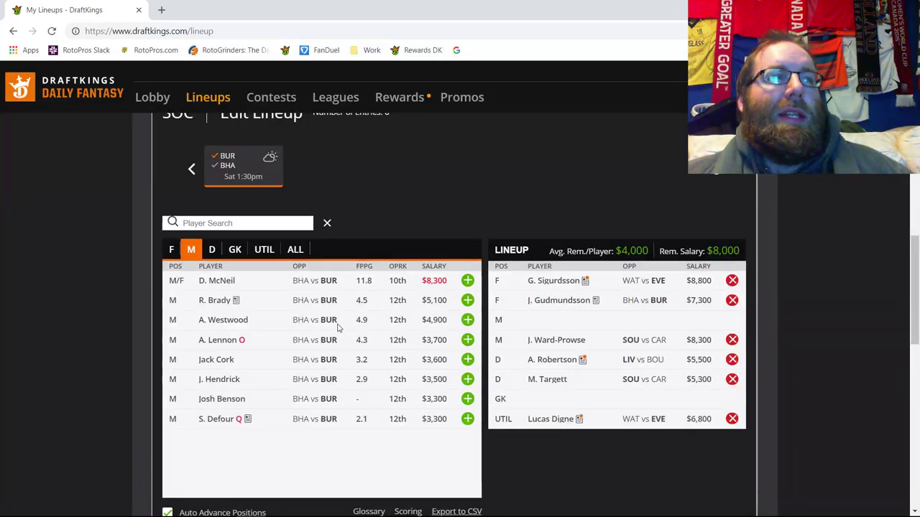
# Review R. Brady's season statistics, news and 10-game log, and check the remaining BUR forwards.
pyautogui.click(209, 302)
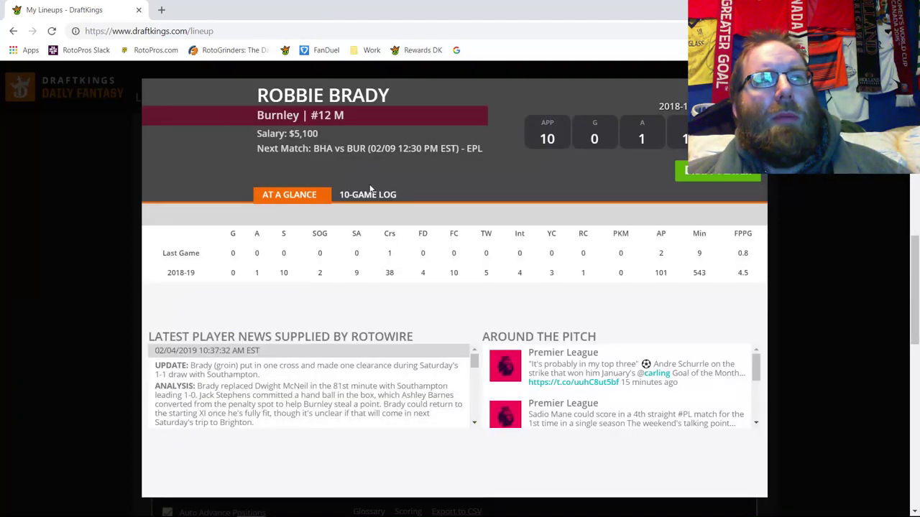
pyautogui.click(380, 199)
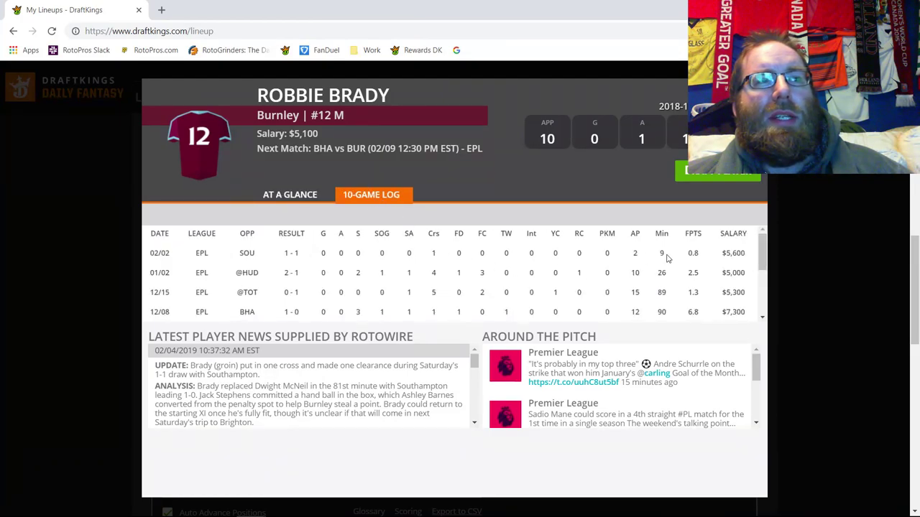
pyautogui.press('Escape')
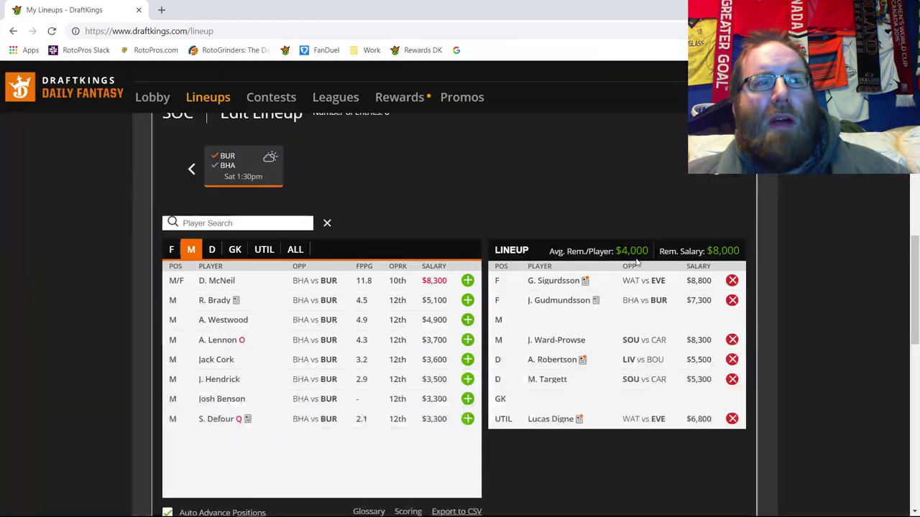
pyautogui.click(172, 249)
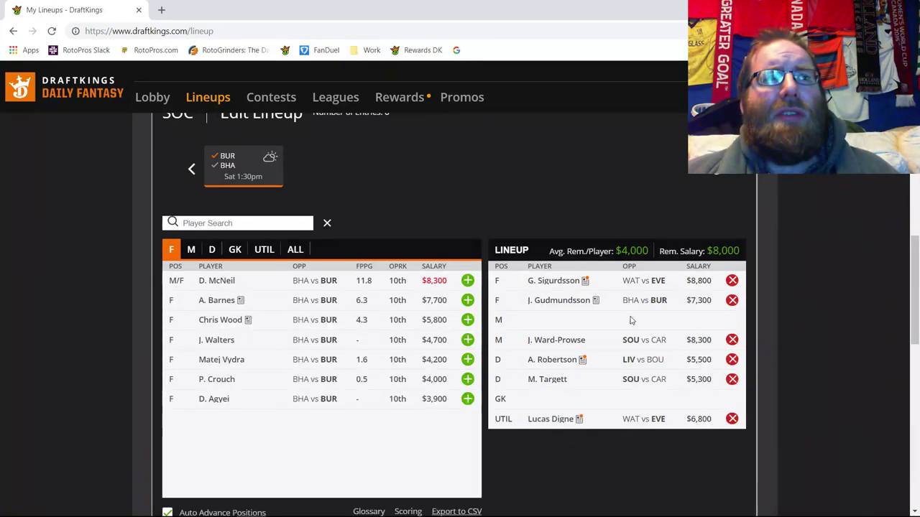
# Take J. Gudmundsson out of the second forward spot and add Tom Heaton as the goalkeeper.
pyautogui.click(732, 300)
pyautogui.click(234, 249)
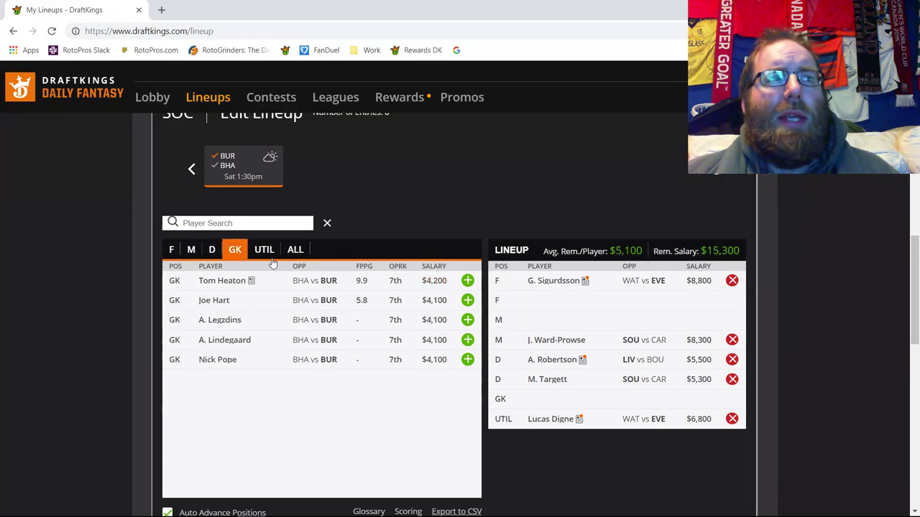
pyautogui.click(467, 280)
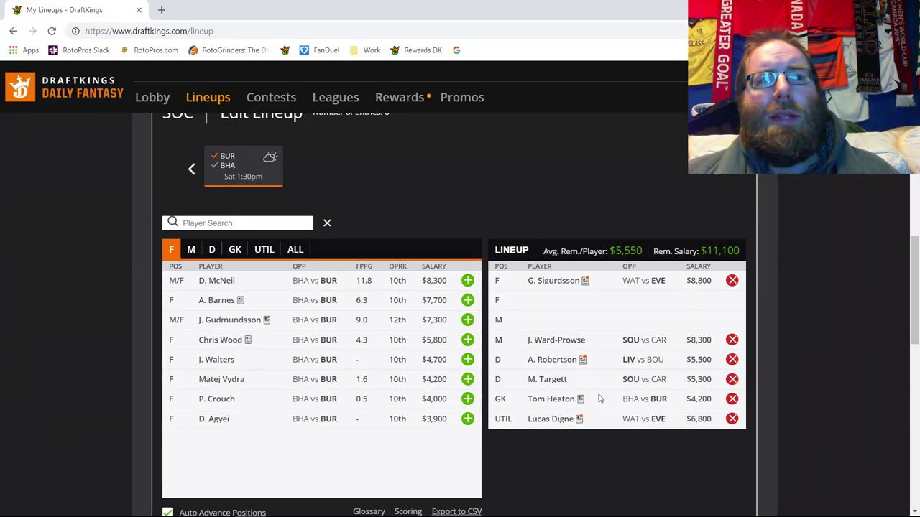
# Browse the forwards from all matches, and try C. Paterson as the second forward before taking him out of the lineup.
pyautogui.click(227, 161)
pyautogui.scroll(-5, 352, 344)
pyautogui.scroll(-3, 352, 341)
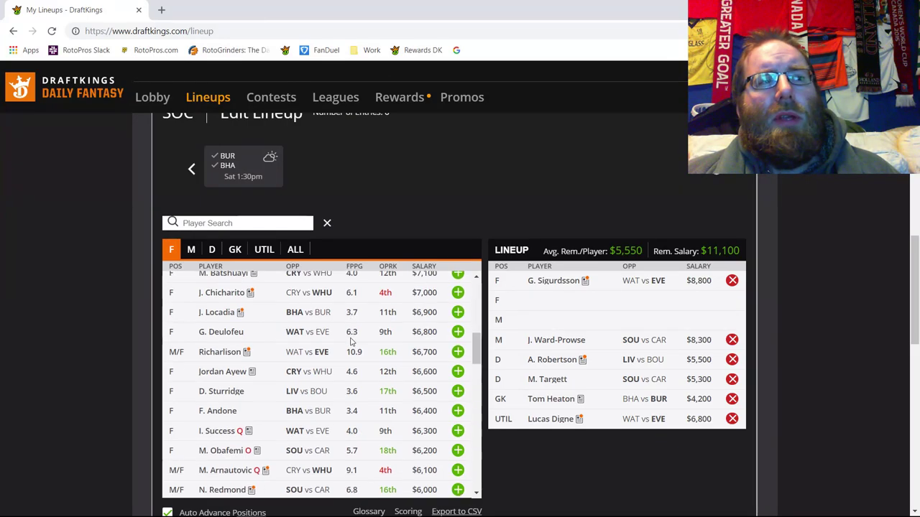
pyautogui.scroll(-3, 352, 334)
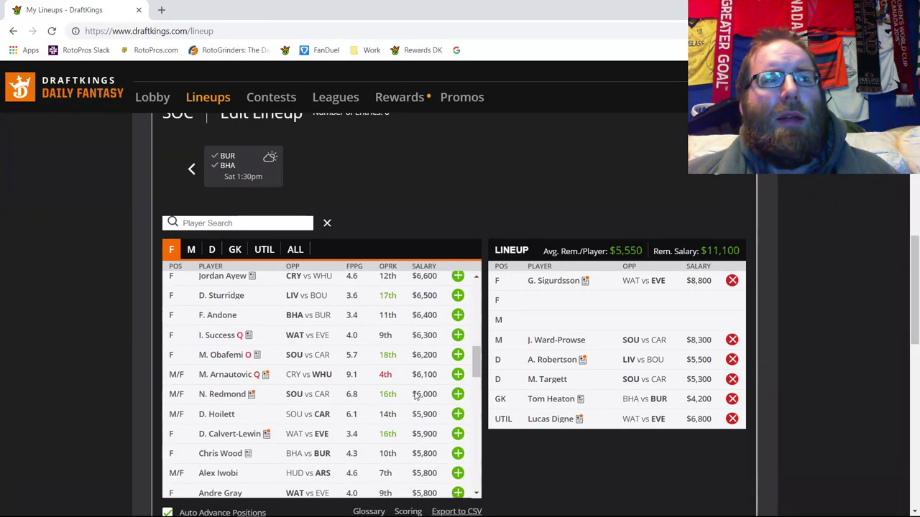
pyautogui.scroll(-3, 225, 397)
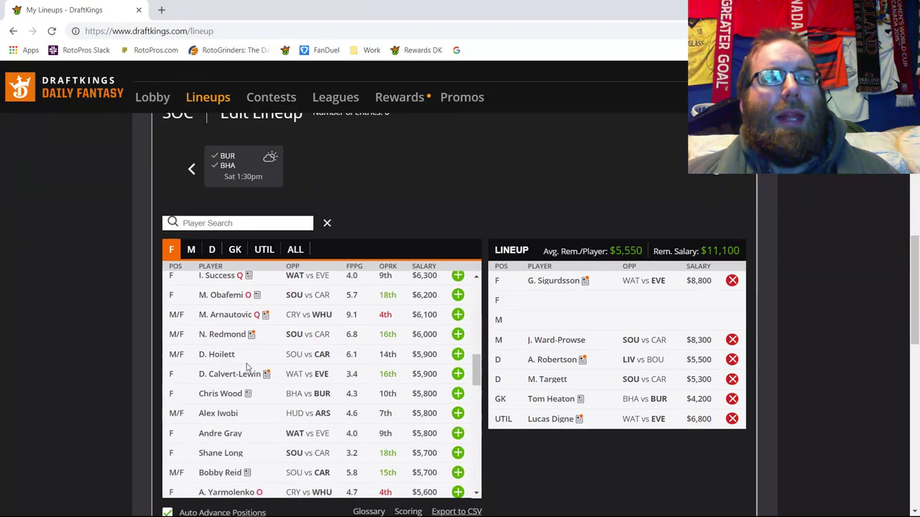
pyautogui.scroll(-3, 246, 368)
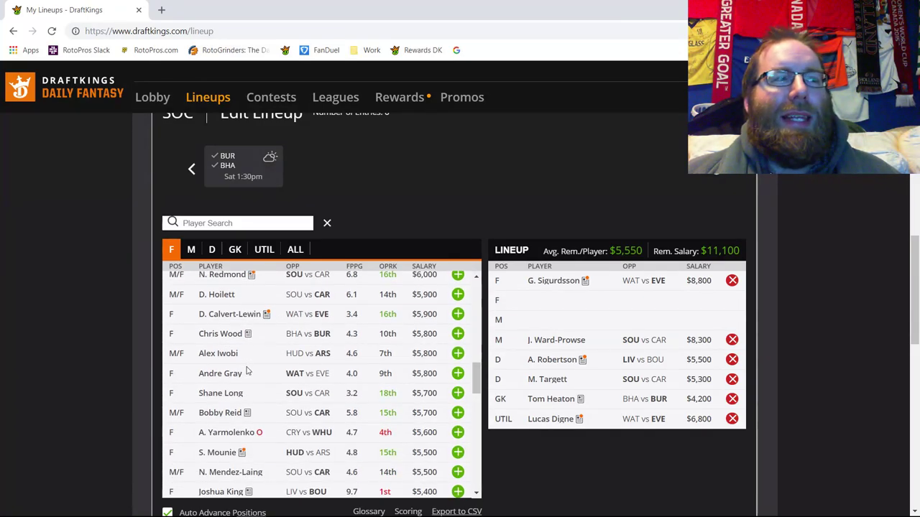
pyautogui.scroll(-3, 246, 369)
pyautogui.scroll(-3, 247, 369)
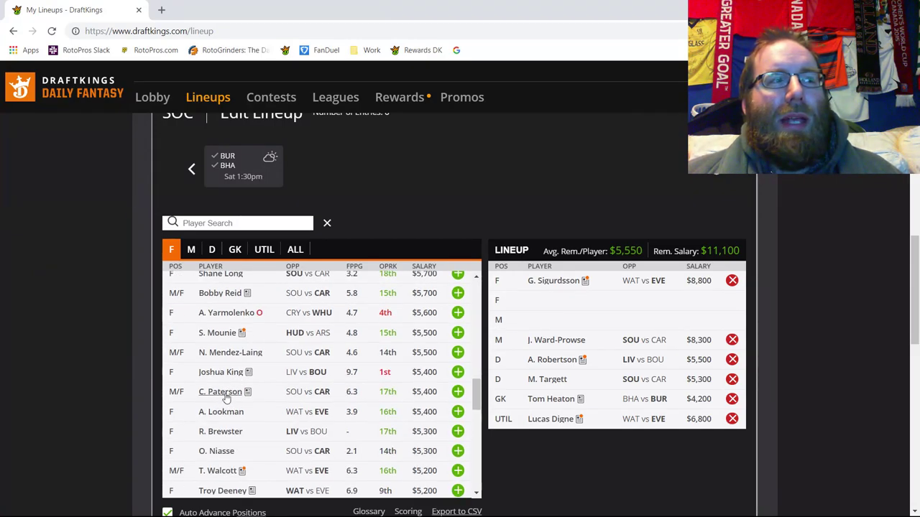
pyautogui.click(458, 392)
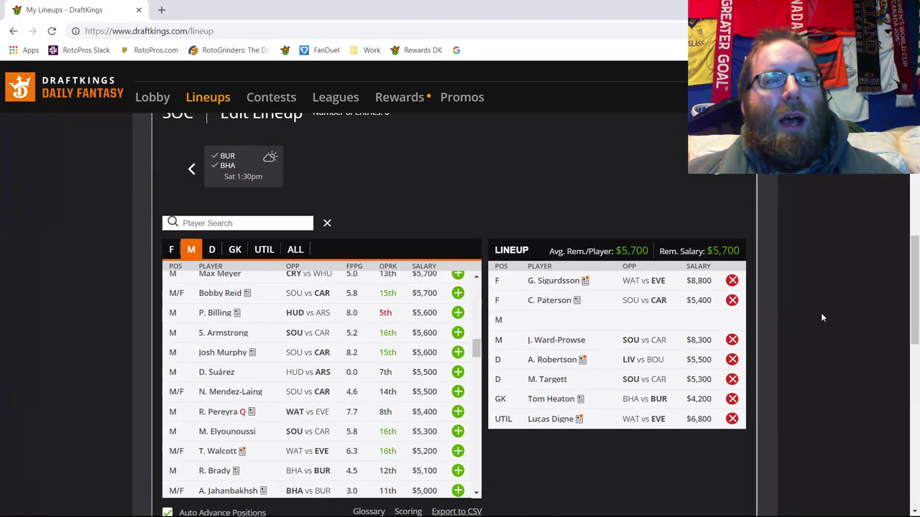
pyautogui.click(732, 301)
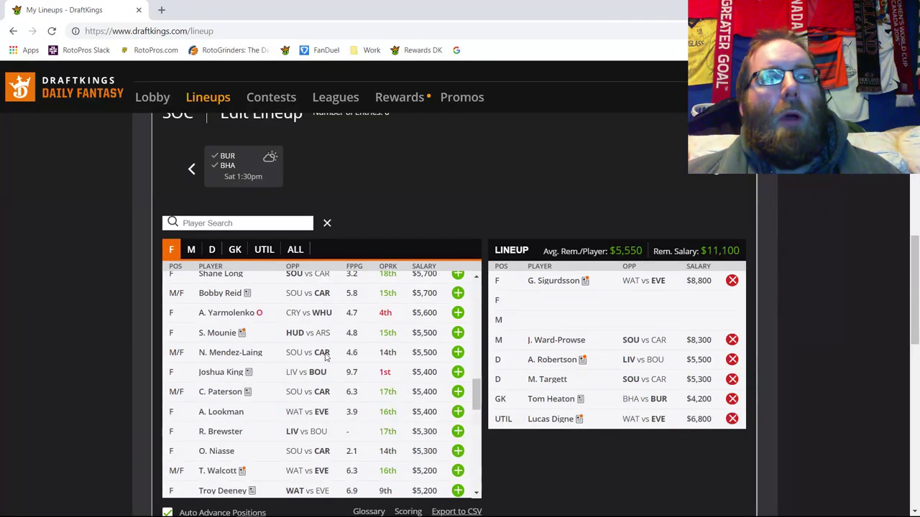
# Narrow the player pool to BHA, and check its forwards and goalkeepers.
pyautogui.click(231, 158)
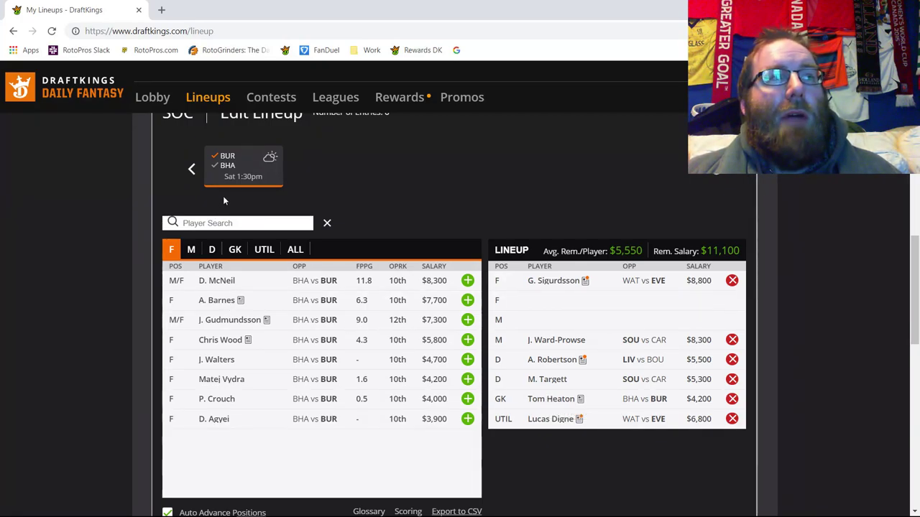
pyautogui.click(228, 168)
pyautogui.click(229, 167)
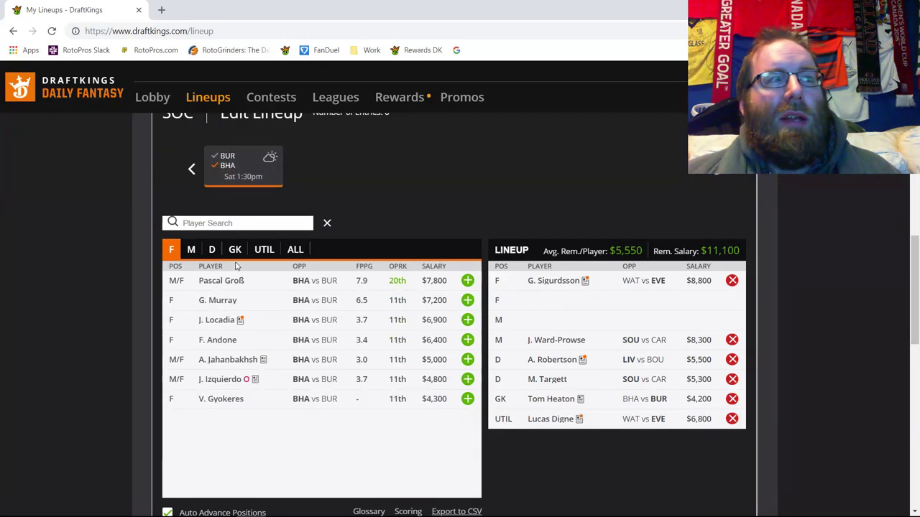
pyautogui.click(235, 249)
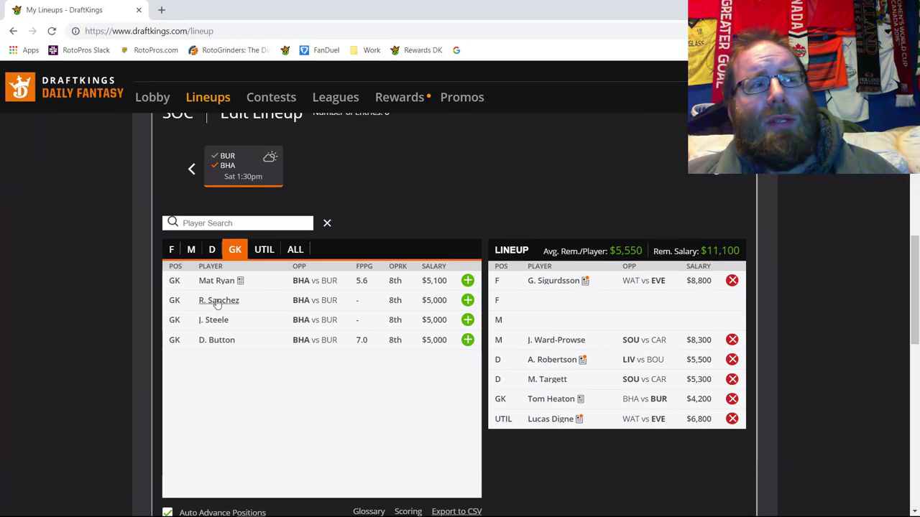
# Review Mat Ryan's season statistics and 10-game log, examining the result and fantasy points of the 01/29 match at FUL.
pyautogui.click(316, 285)
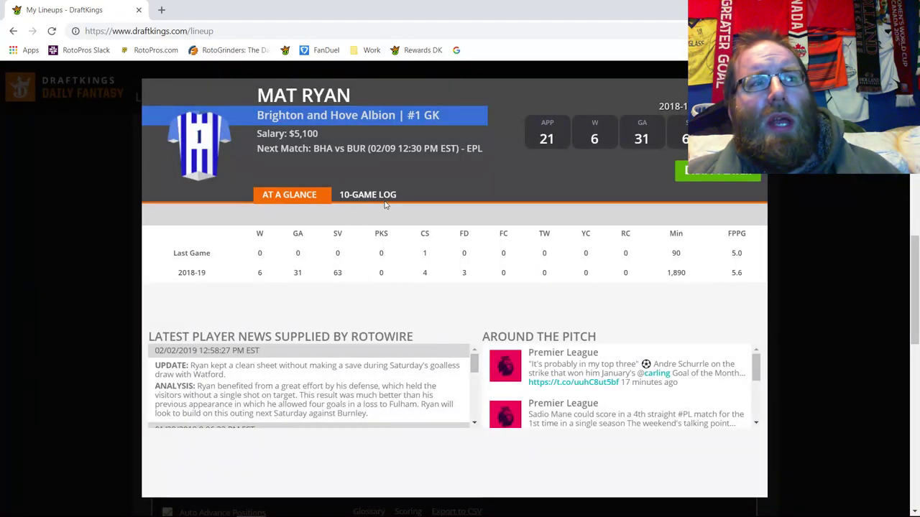
pyautogui.click(386, 198)
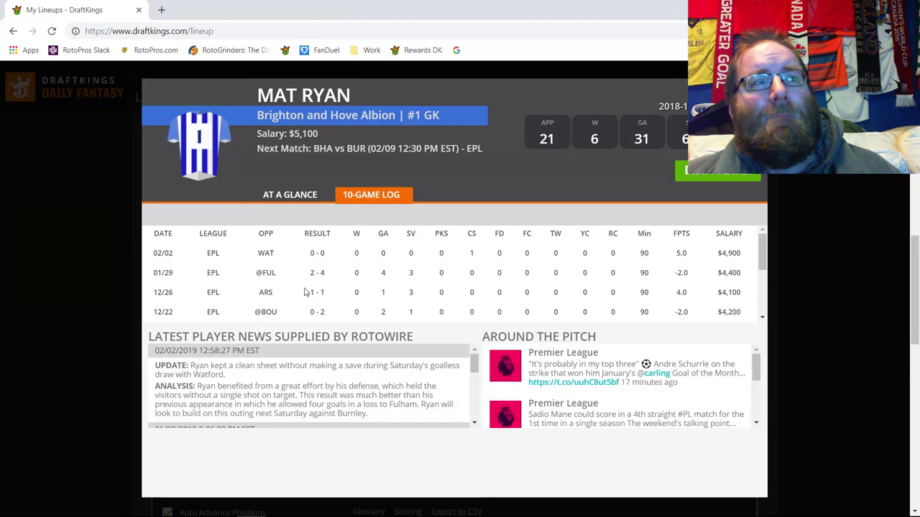
pyautogui.tripleClick(322, 272)
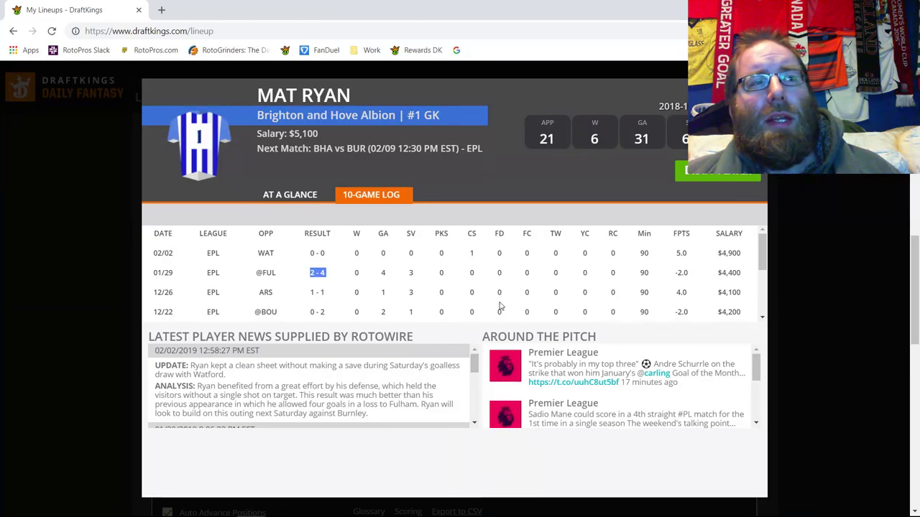
pyautogui.tripleClick(675, 276)
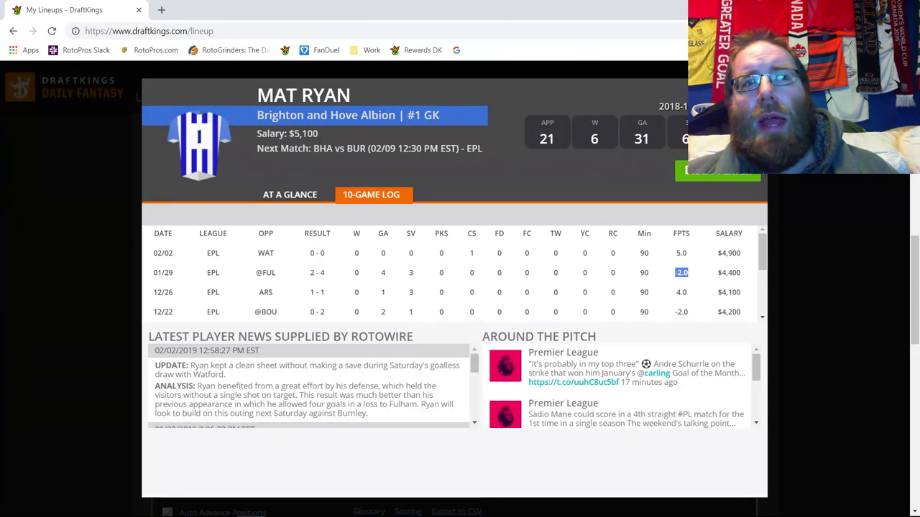
pyautogui.press('Escape')
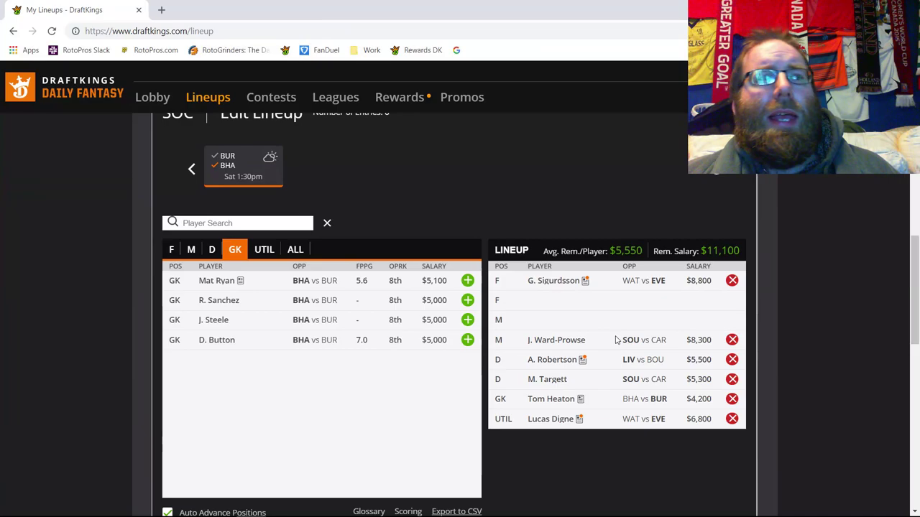
# Check the BHA defenders and midfielders, add Solly March as a midfielder, and remove J. Ward-Prowse from the lineup.
pyautogui.click(214, 252)
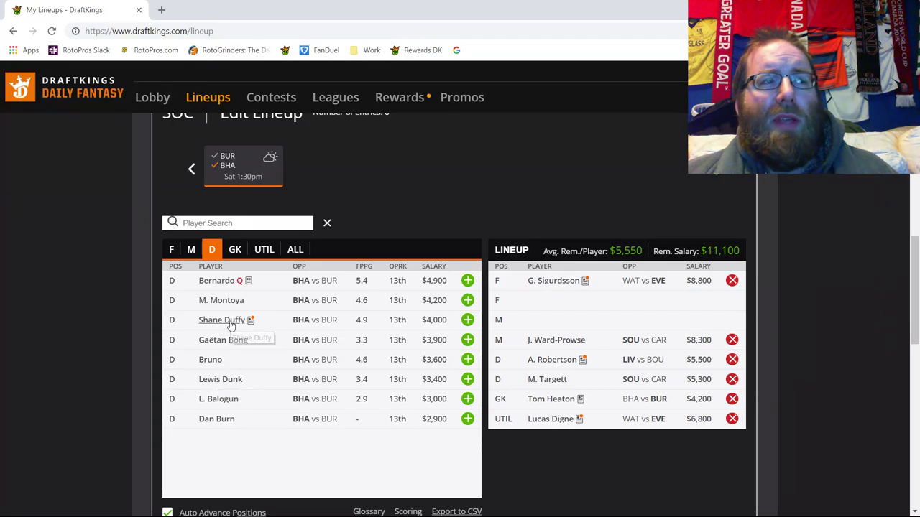
pyautogui.click(191, 250)
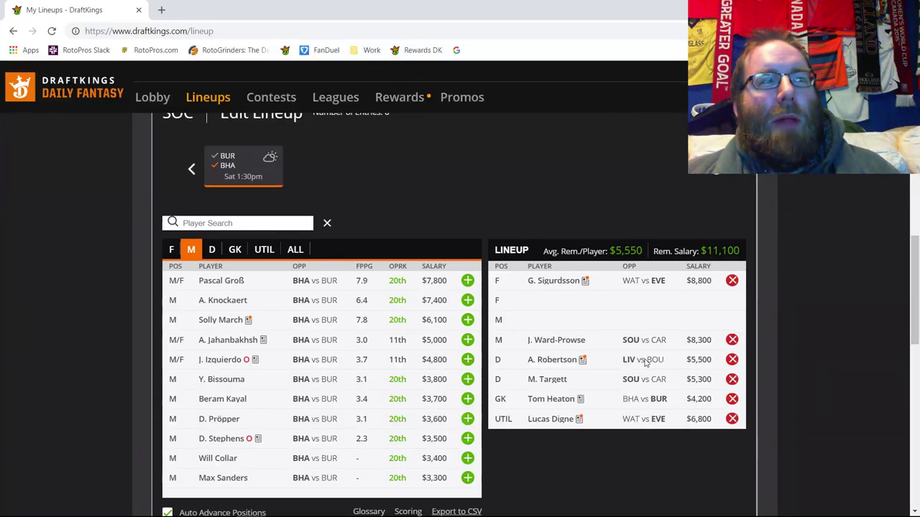
pyautogui.click(467, 320)
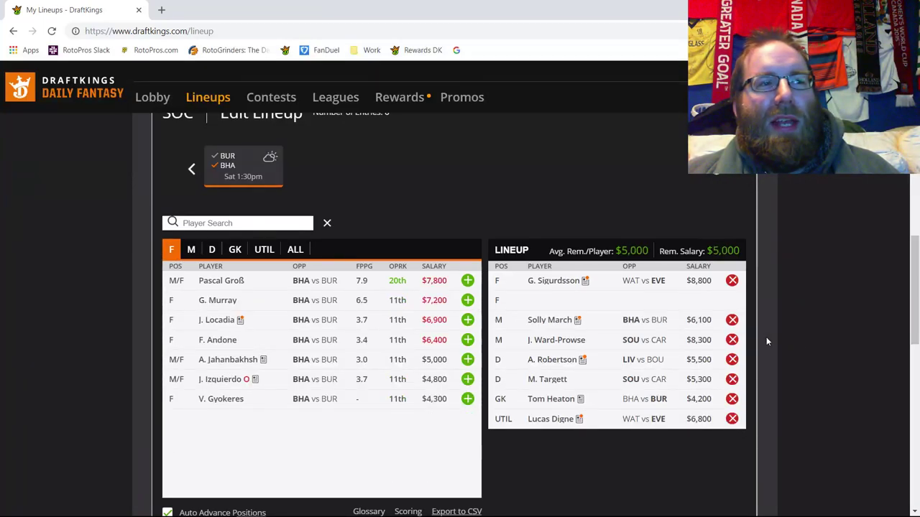
pyautogui.click(731, 340)
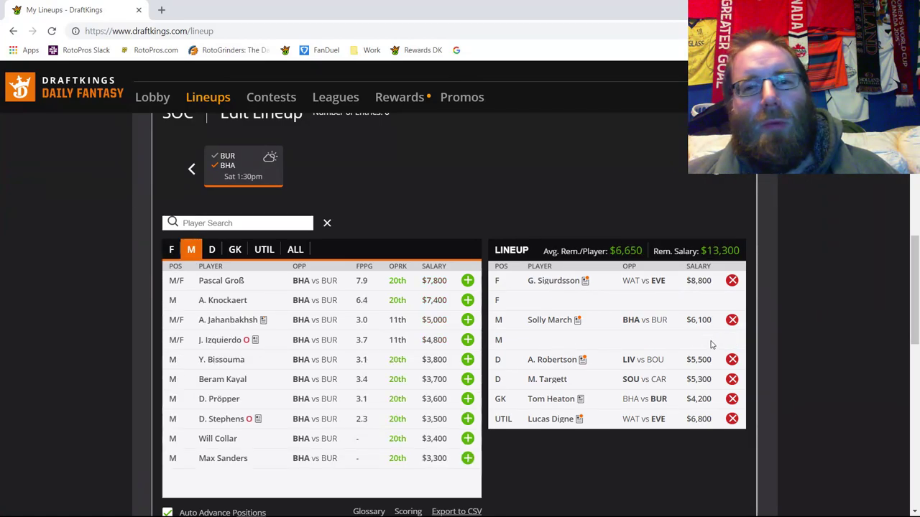
# Review Solly March's 10-game log, including his crosses in the 01/29 match at FUL.
pyautogui.click(552, 320)
pyautogui.click(374, 197)
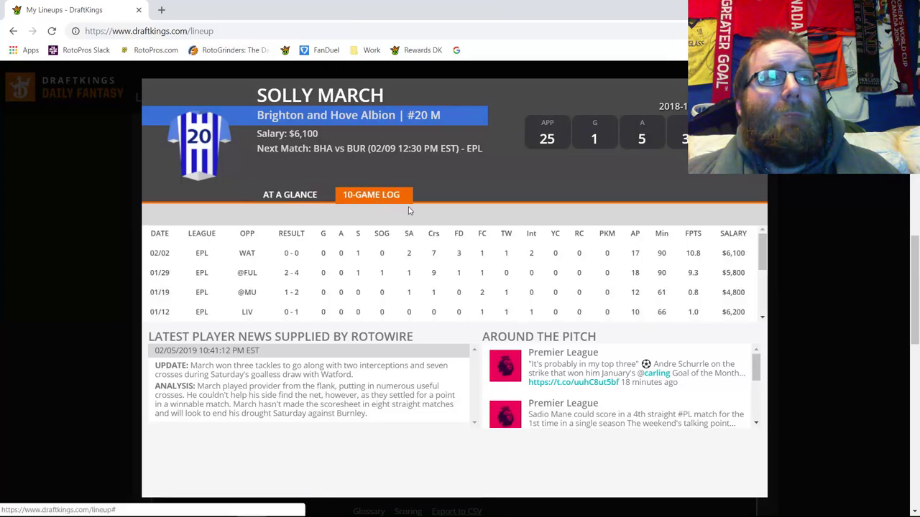
pyautogui.scroll(-3, 695, 269)
pyautogui.scroll(3, 697, 269)
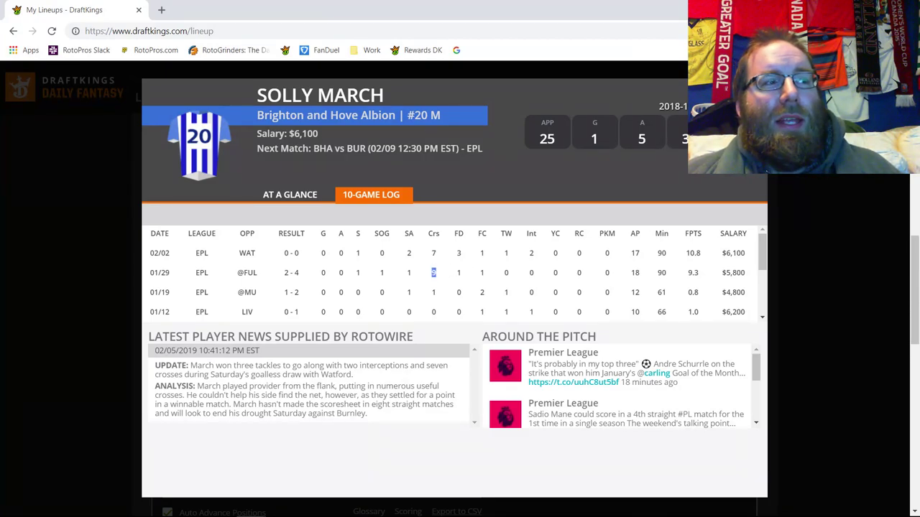
pyautogui.press('Escape')
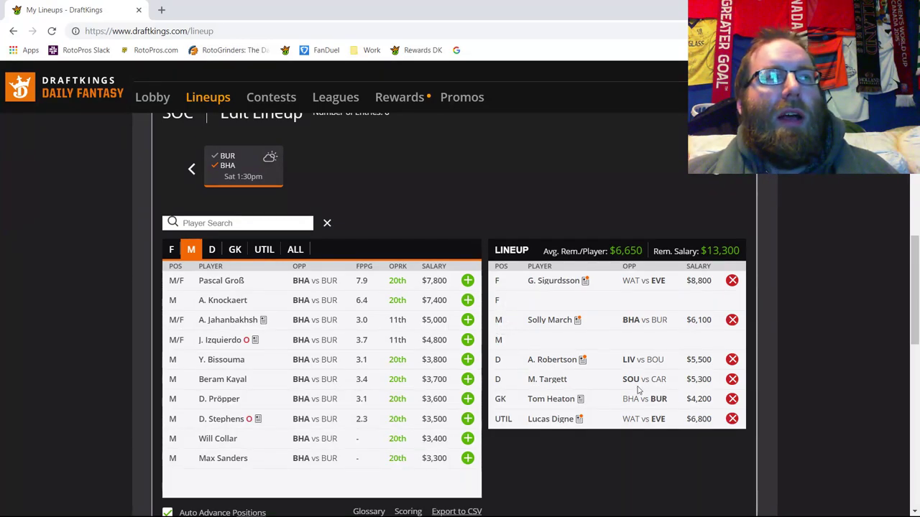
# Look over the BHA forwards, and replace Solly March with Pascal Groß in the lineup's midfield.
pyautogui.click(172, 250)
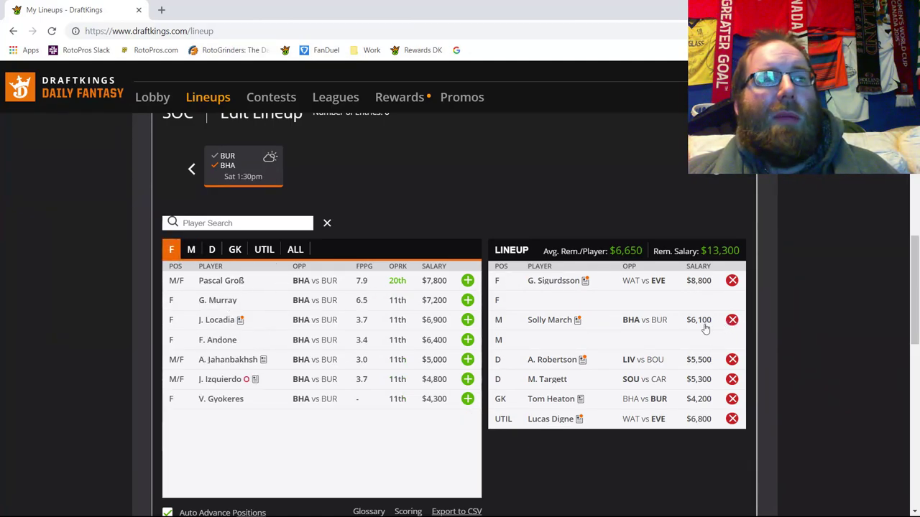
pyautogui.click(731, 320)
pyautogui.click(465, 281)
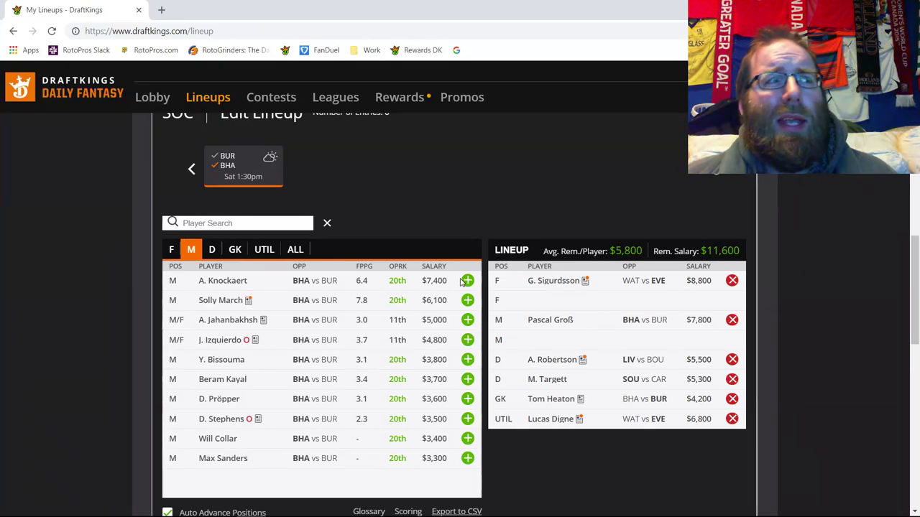
# Check the BHA defenders, and review Gaëtan Bong's 10-game log.
pyautogui.click(212, 250)
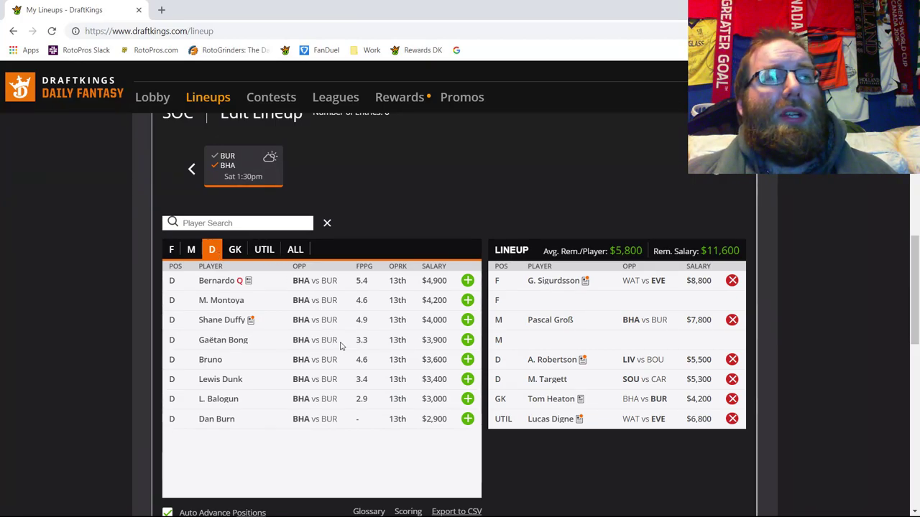
pyautogui.click(230, 342)
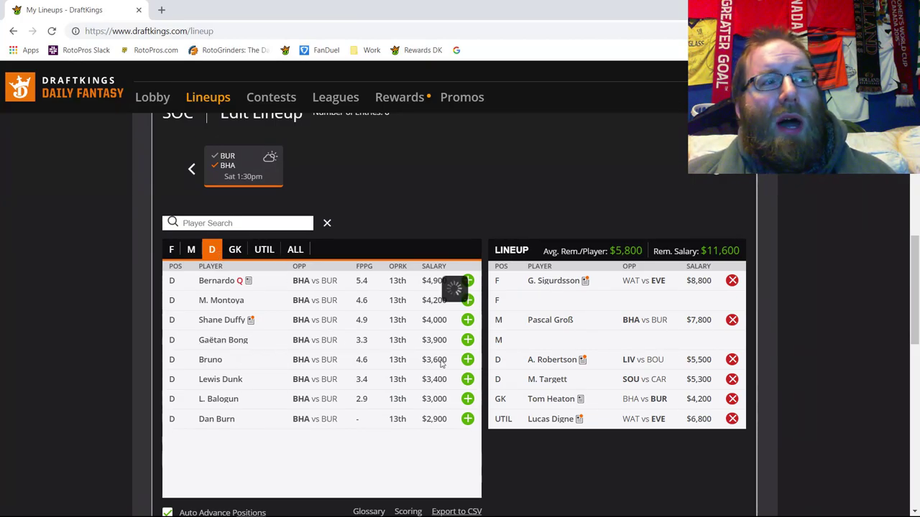
pyautogui.click(363, 197)
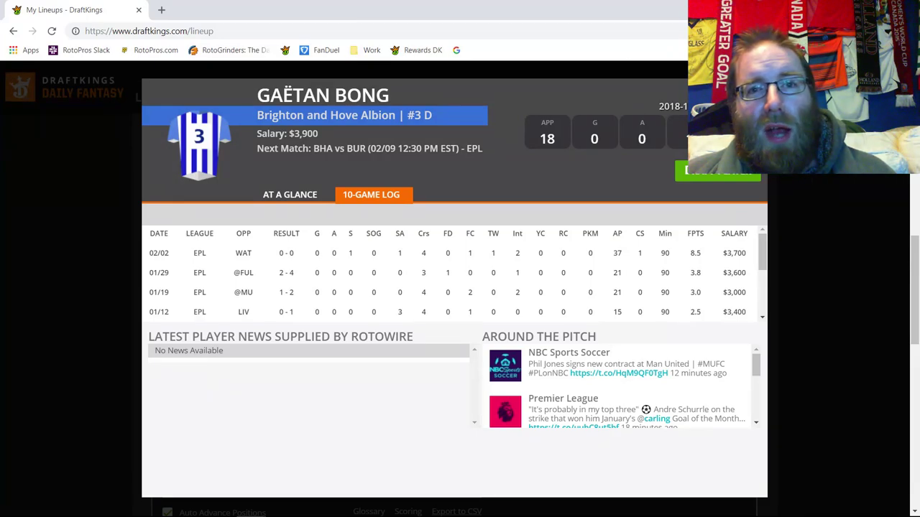
pyautogui.click(753, 92)
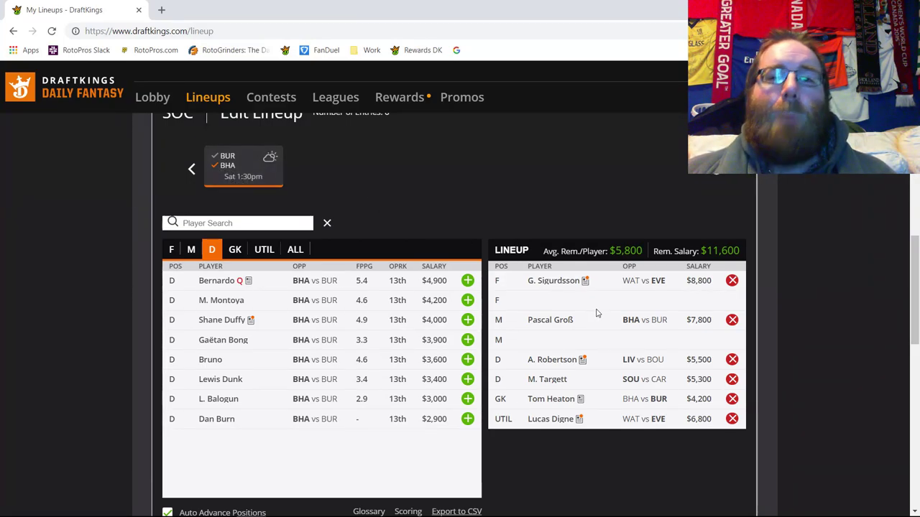
# Remove Tom Heaton and Pascal Groß from the lineup, and look over the BHA midfielders and goalkeepers.
pyautogui.click(732, 399)
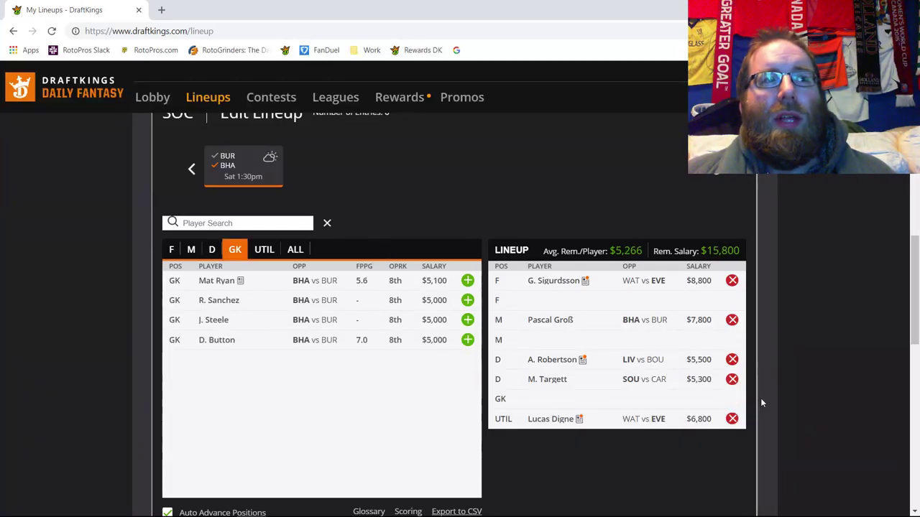
pyautogui.click(732, 320)
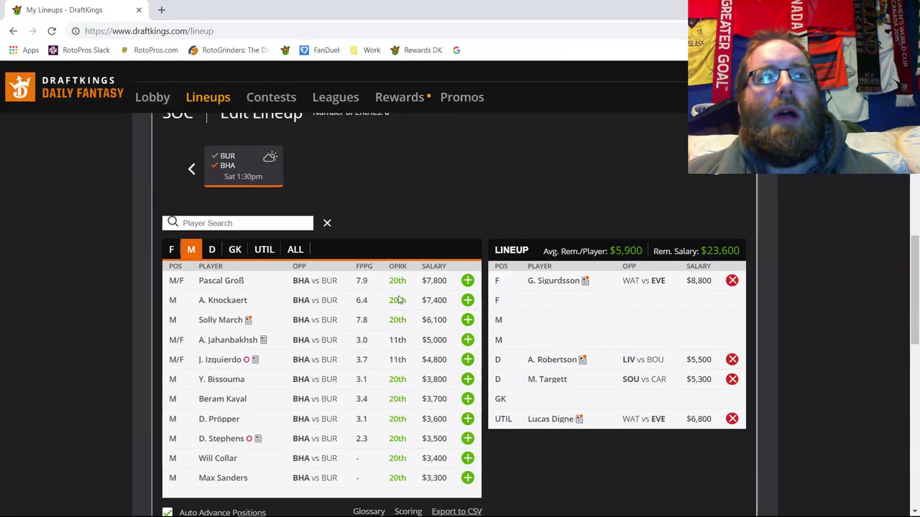
pyautogui.click(233, 253)
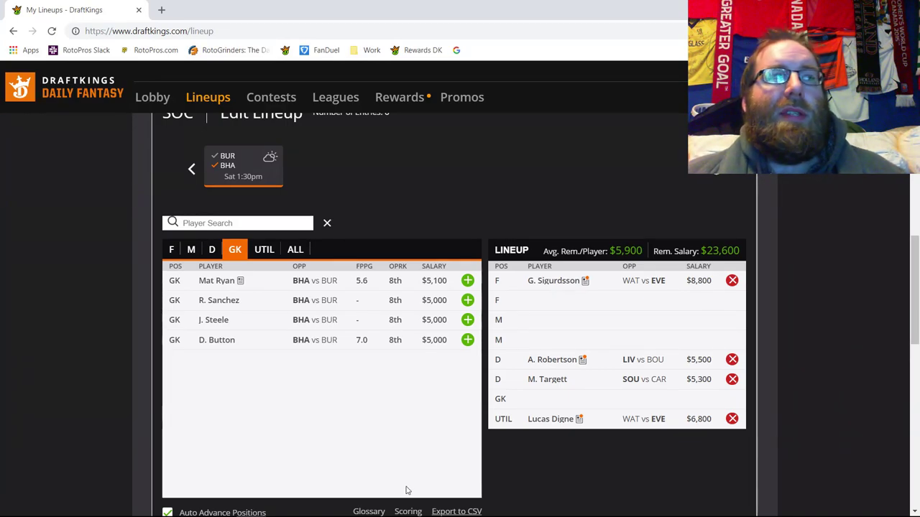
# Compare the BHA and BUR midfielders, and clear both team filters to list midfielders from all matches.
pyautogui.click(231, 176)
pyautogui.click(193, 250)
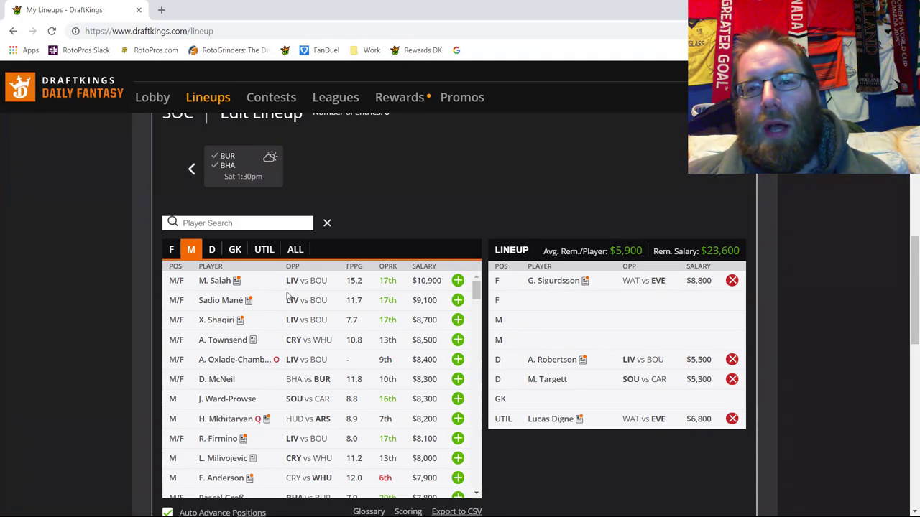
pyautogui.click(228, 166)
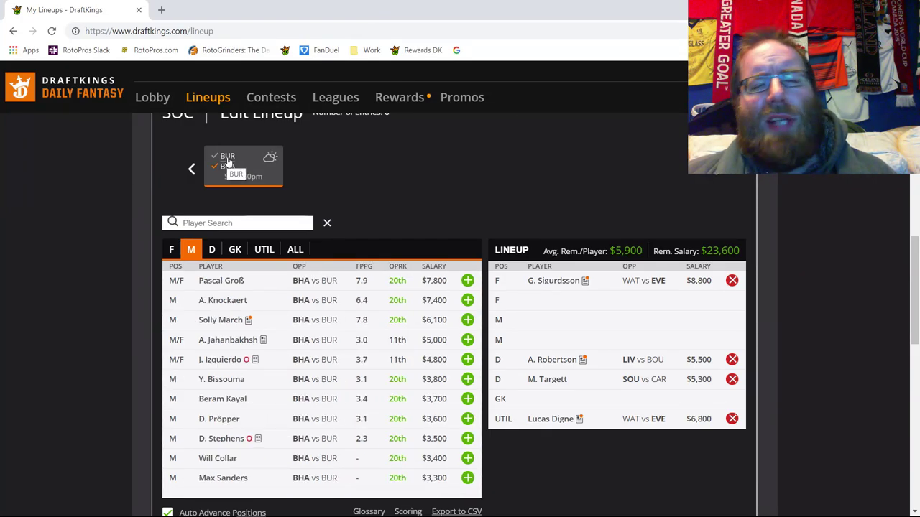
pyautogui.click(227, 157)
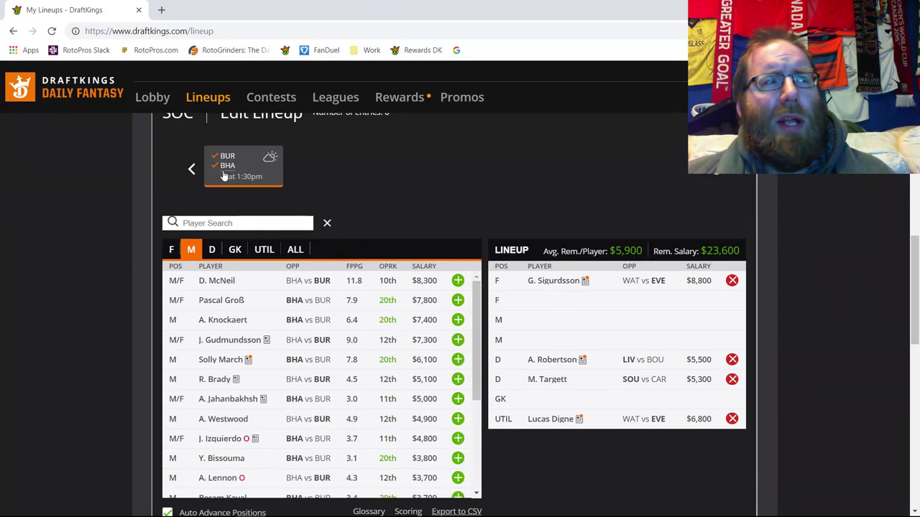
pyautogui.click(234, 166)
pyautogui.click(235, 166)
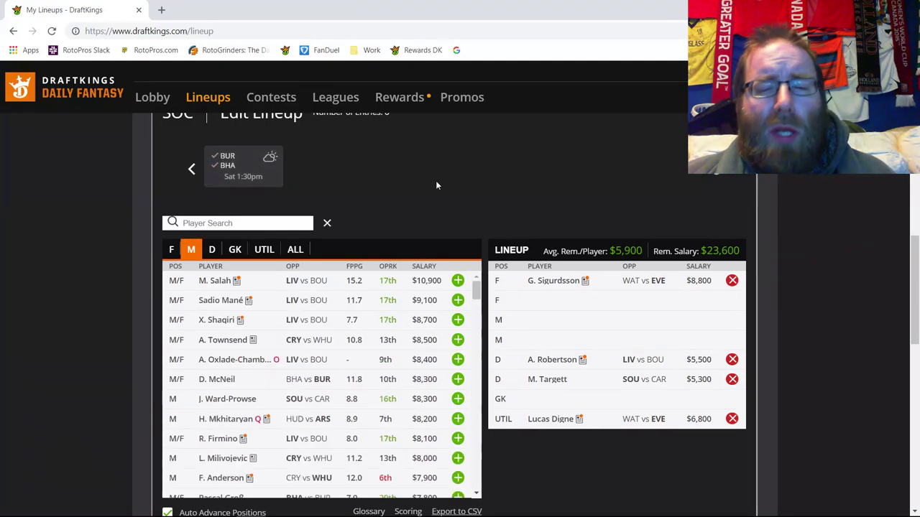